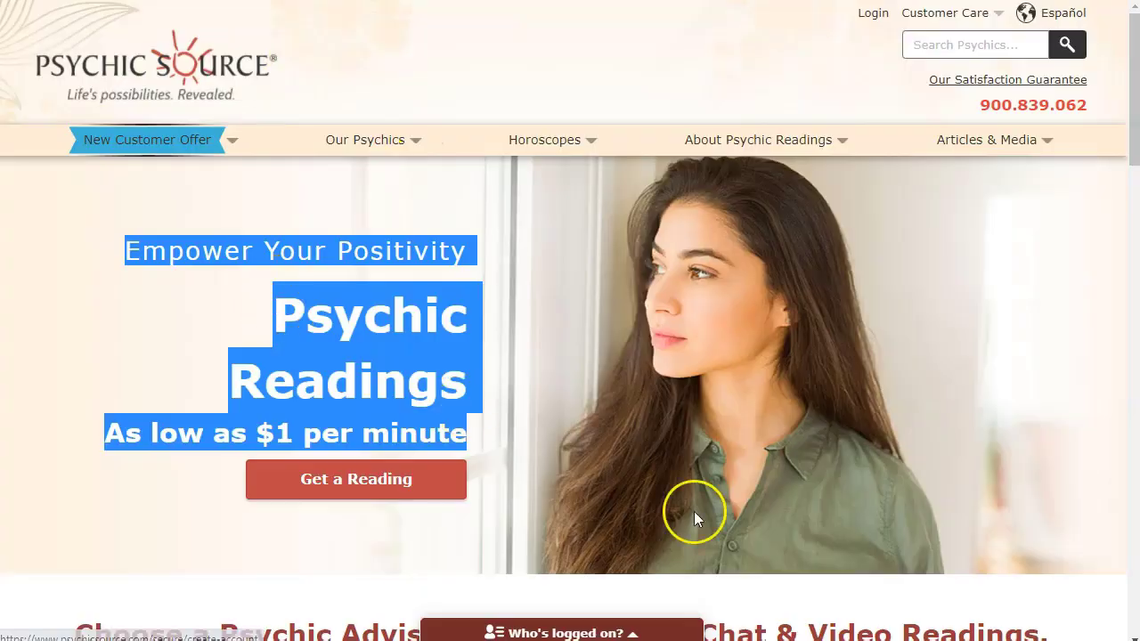
Open Psychic Source's Affiliate Program page and review the payout per new customer, the target market and the getting-started instructions
{"action": "scroll", "coordinate": [694, 511], "scroll_direction": "down", "scroll_amount": 20}
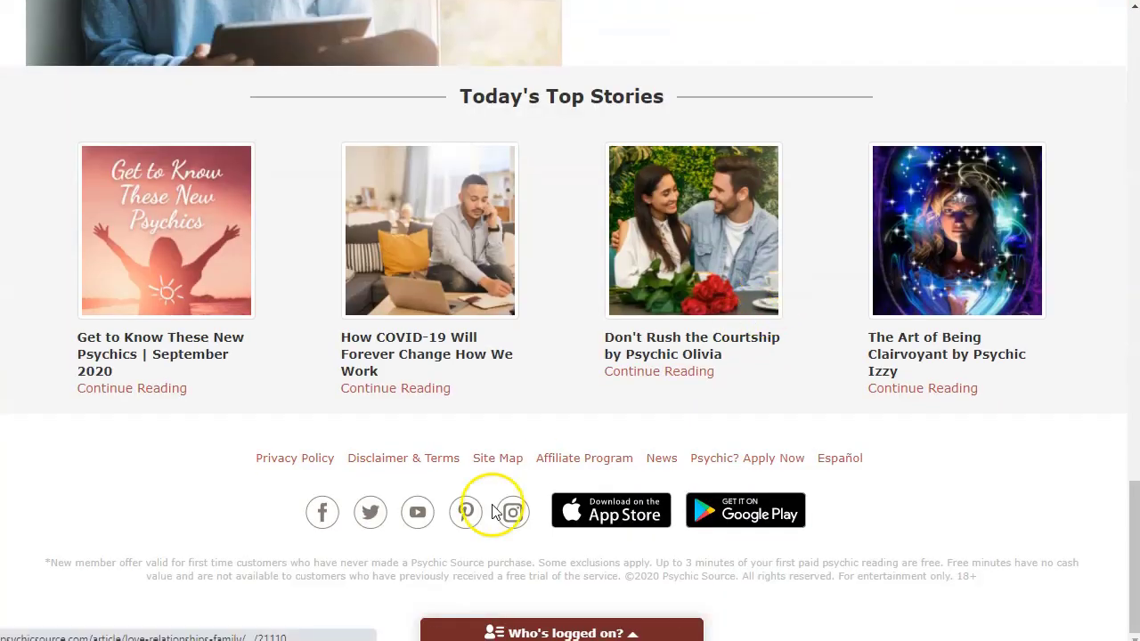
{"action": "left_click", "coordinate": [593, 461]}
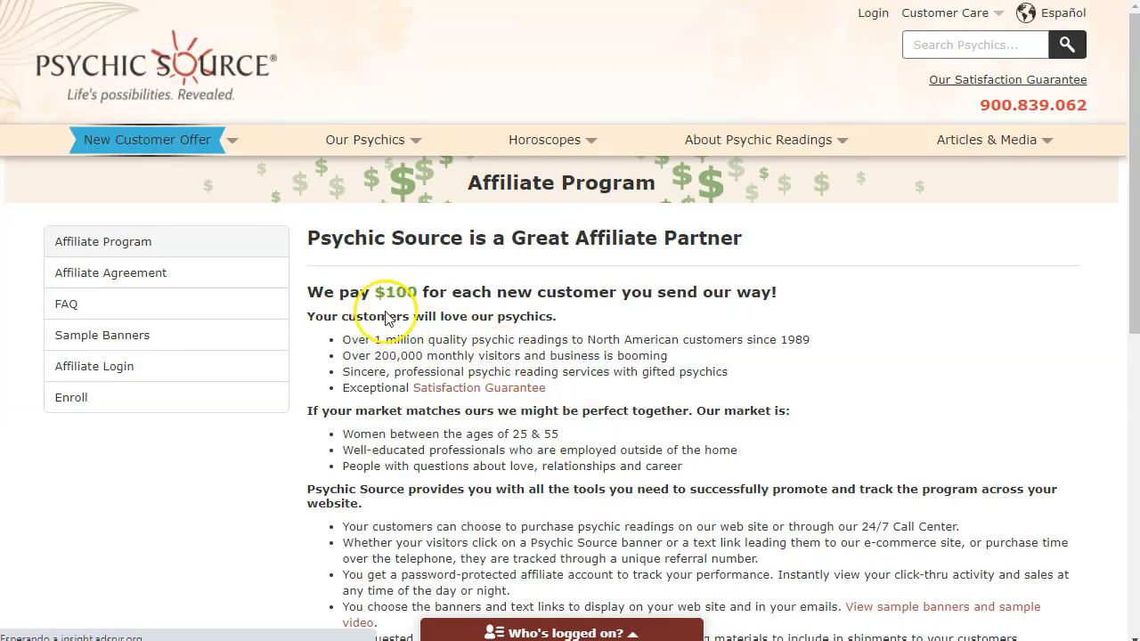
{"action": "left_click_drag", "start_coordinate": [318, 296], "coordinate": [580, 295]}
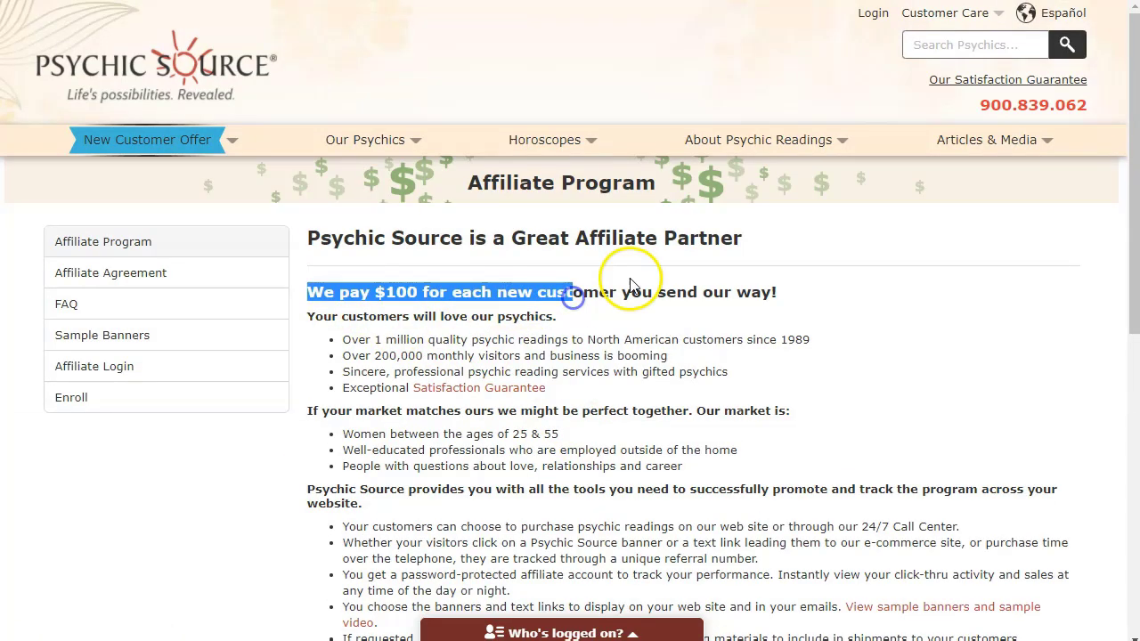
{"action": "left_click", "coordinate": [630, 278]}
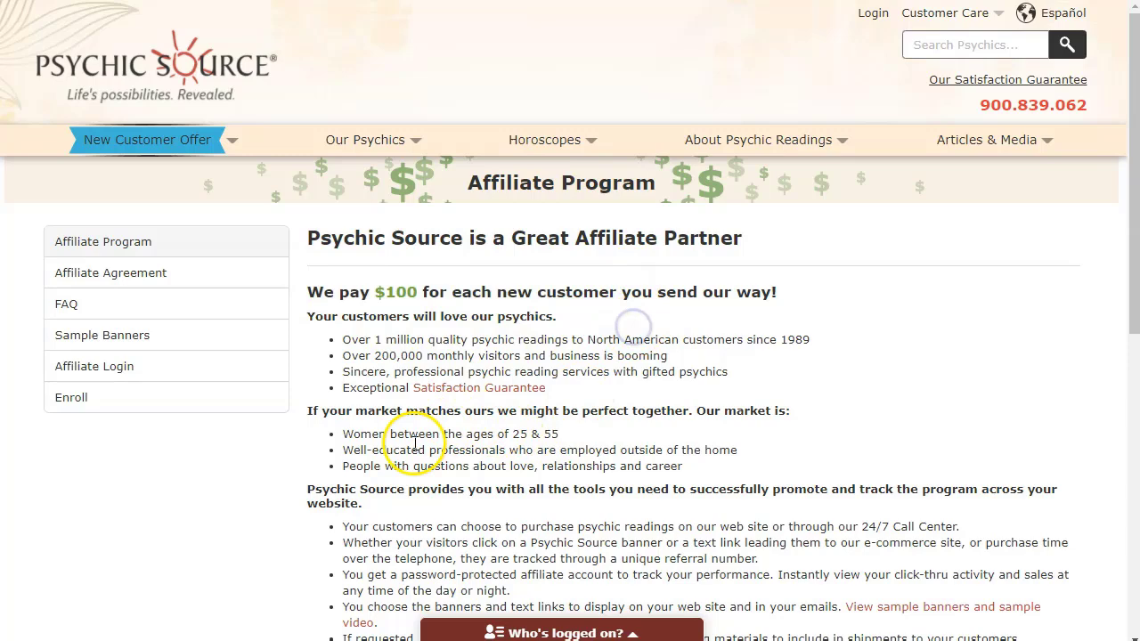
{"action": "scroll", "coordinate": [417, 440], "scroll_direction": "down", "scroll_amount": 4}
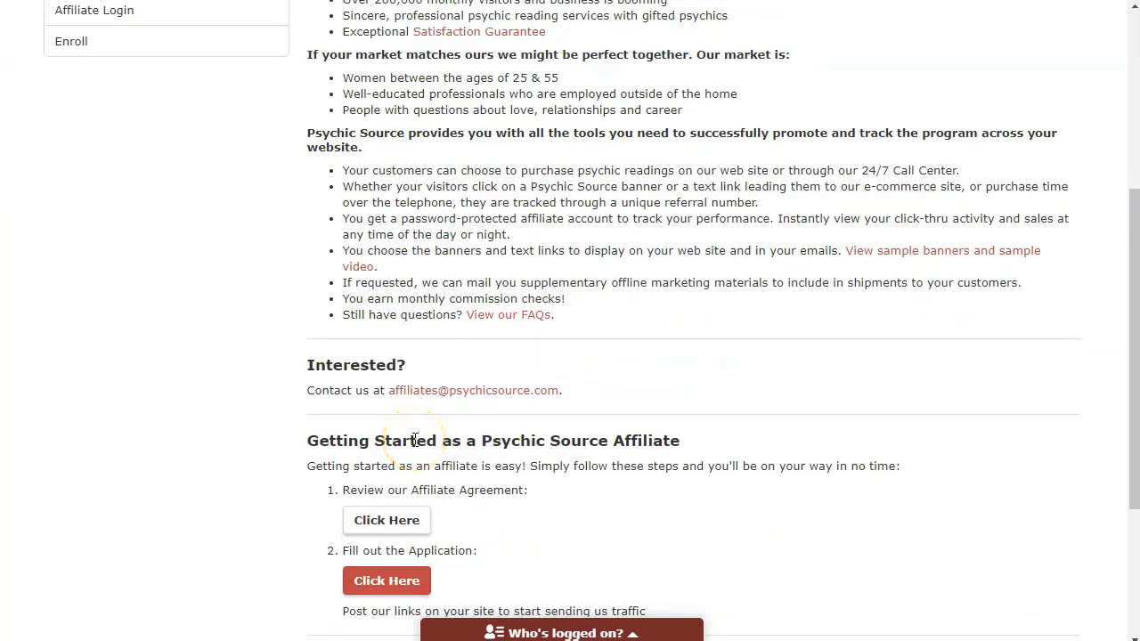
{"action": "scroll", "coordinate": [415, 441], "scroll_direction": "down", "scroll_amount": 2}
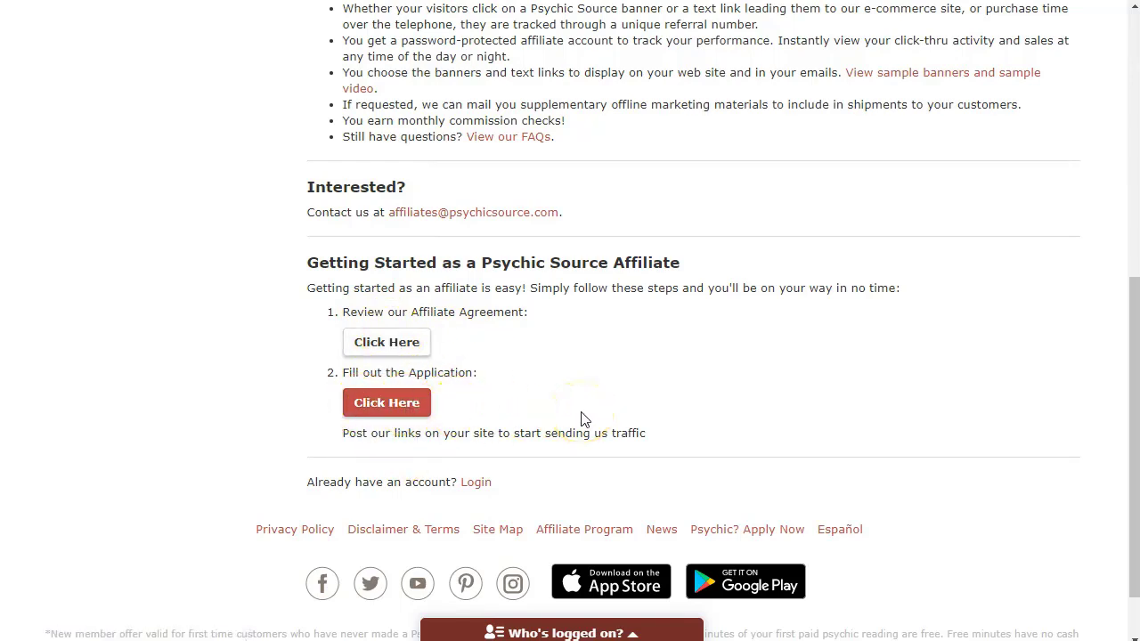
Open the Psychic Source affiliate application form, choose the EIN option and review the required fields
{"action": "left_click", "coordinate": [401, 405]}
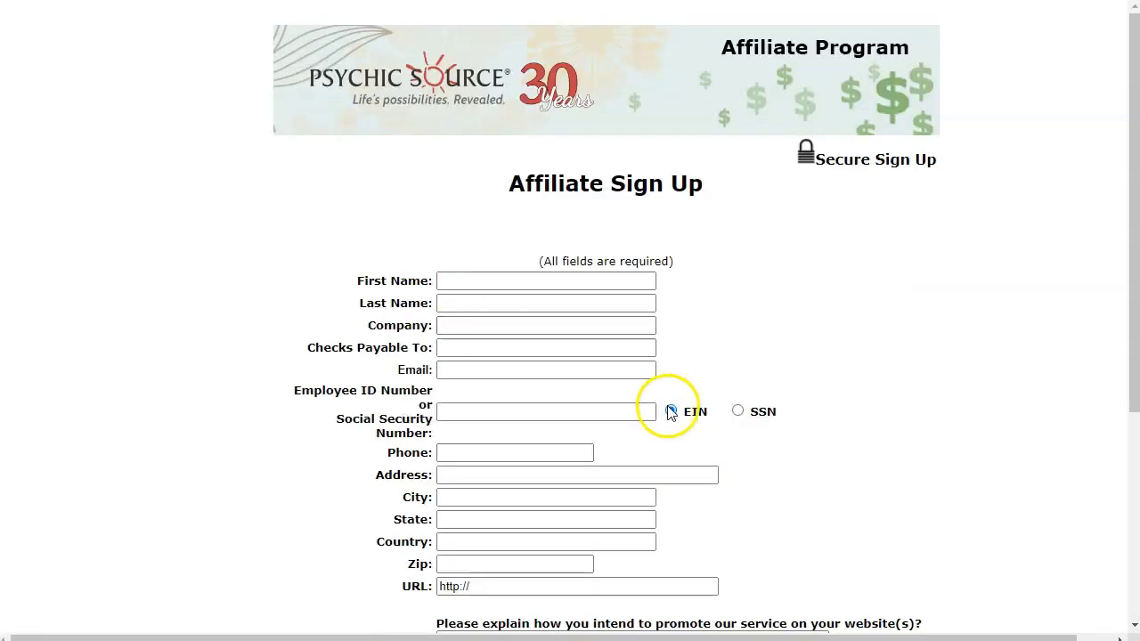
{"action": "left_click", "coordinate": [671, 411]}
{"action": "scroll", "coordinate": [564, 293], "scroll_direction": "down", "scroll_amount": 2}
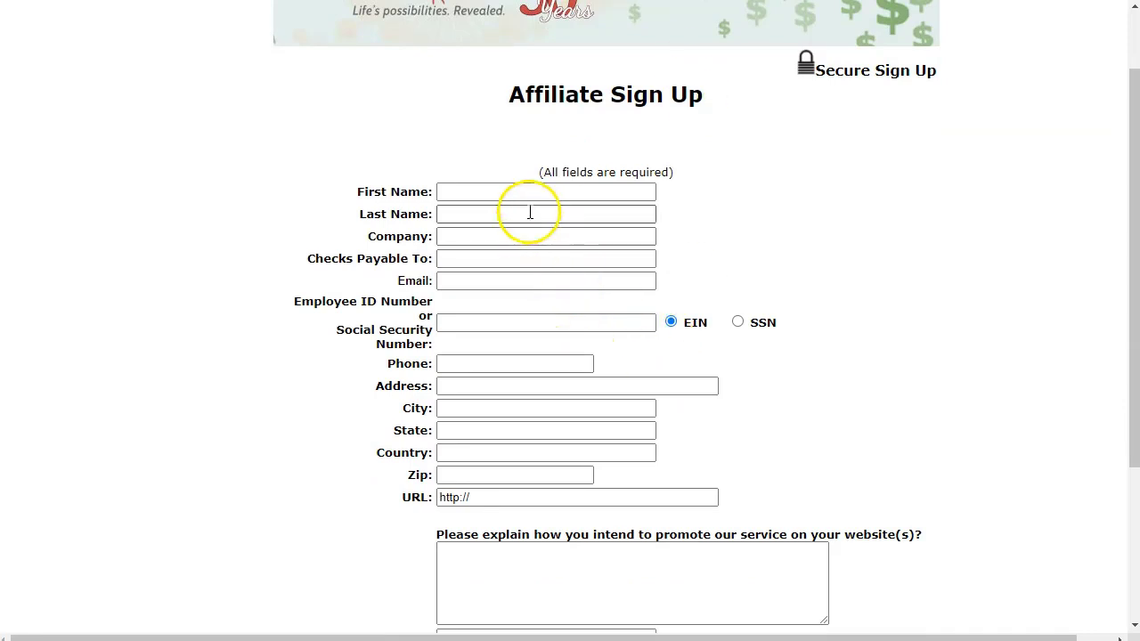
{"action": "scroll", "coordinate": [499, 314], "scroll_direction": "down", "scroll_amount": 3}
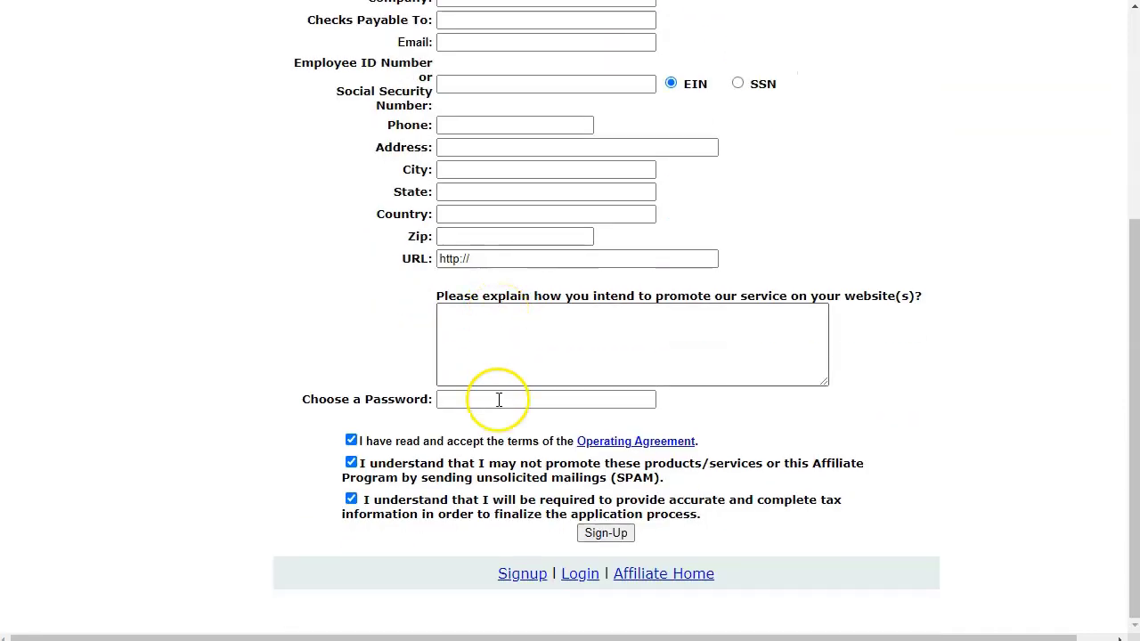
{"action": "scroll", "coordinate": [877, 488], "scroll_direction": "up", "scroll_amount": 3}
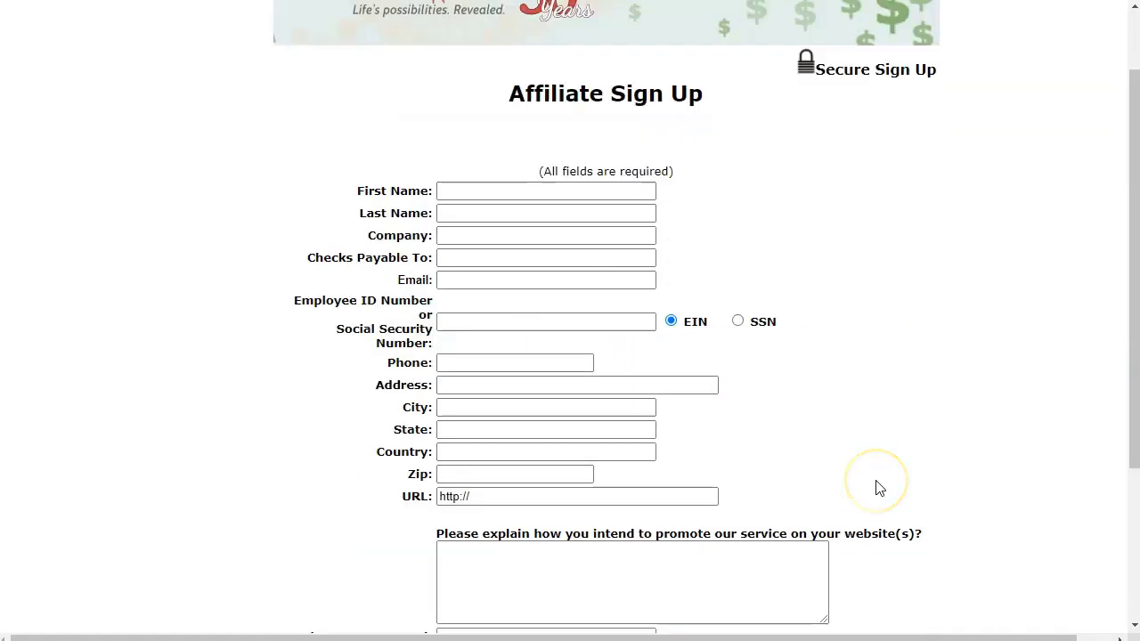
{"action": "scroll", "coordinate": [877, 488], "scroll_direction": "up", "scroll_amount": 1}
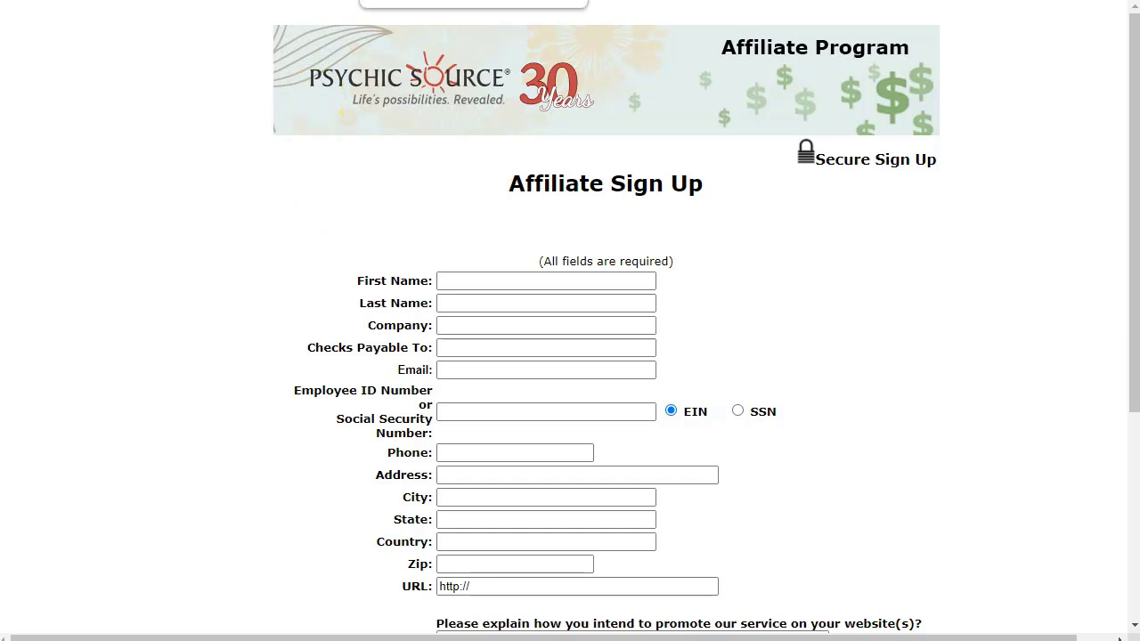
Search the web for "kasamba horoscope" in place of the Affiliate Sign Up page
{"action": "left_click", "coordinate": [473, 1]}
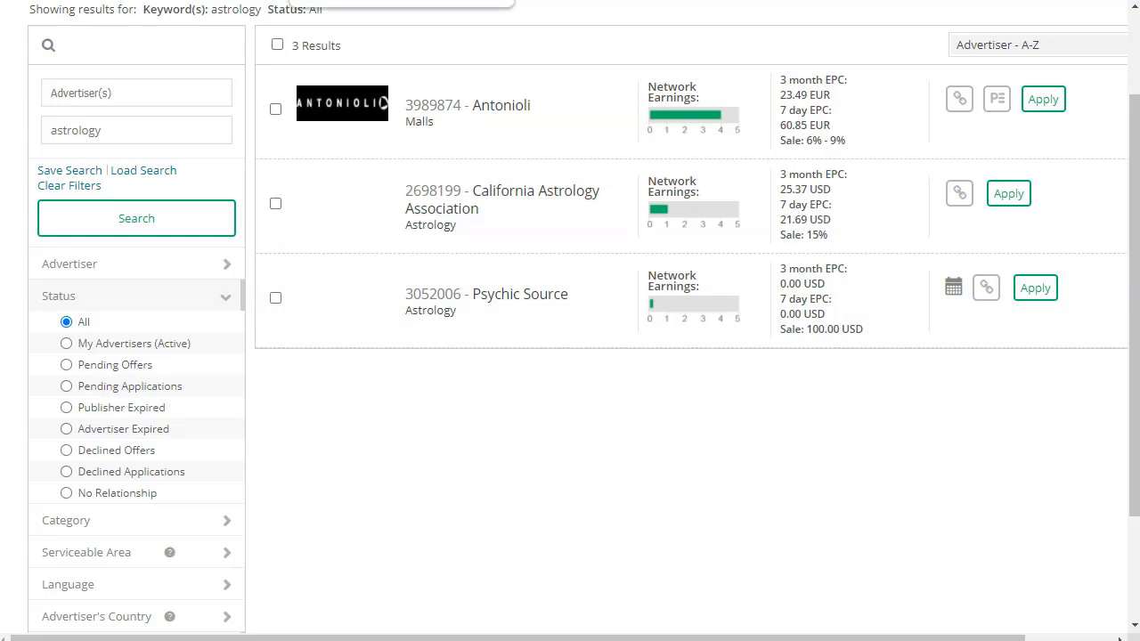
{"action": "key", "text": "ctrl+Tab"}
{"action": "key", "text": "ctrl+l"}
{"action": "type", "text": "kasa"}
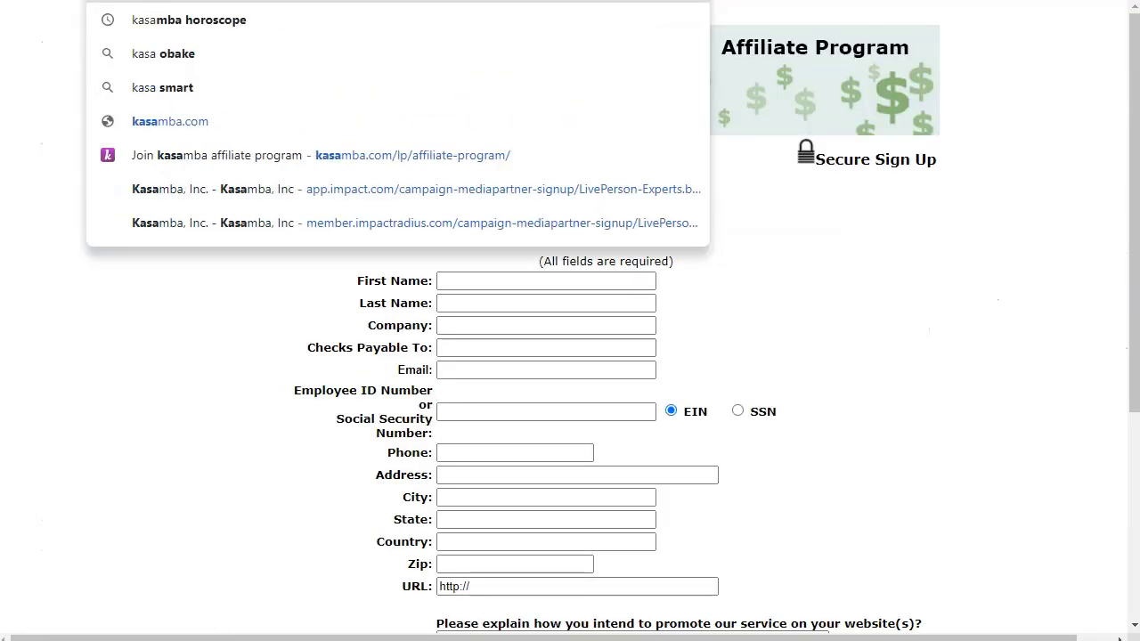
{"action": "type", "text": "mb"}
{"action": "key", "text": "Return"}
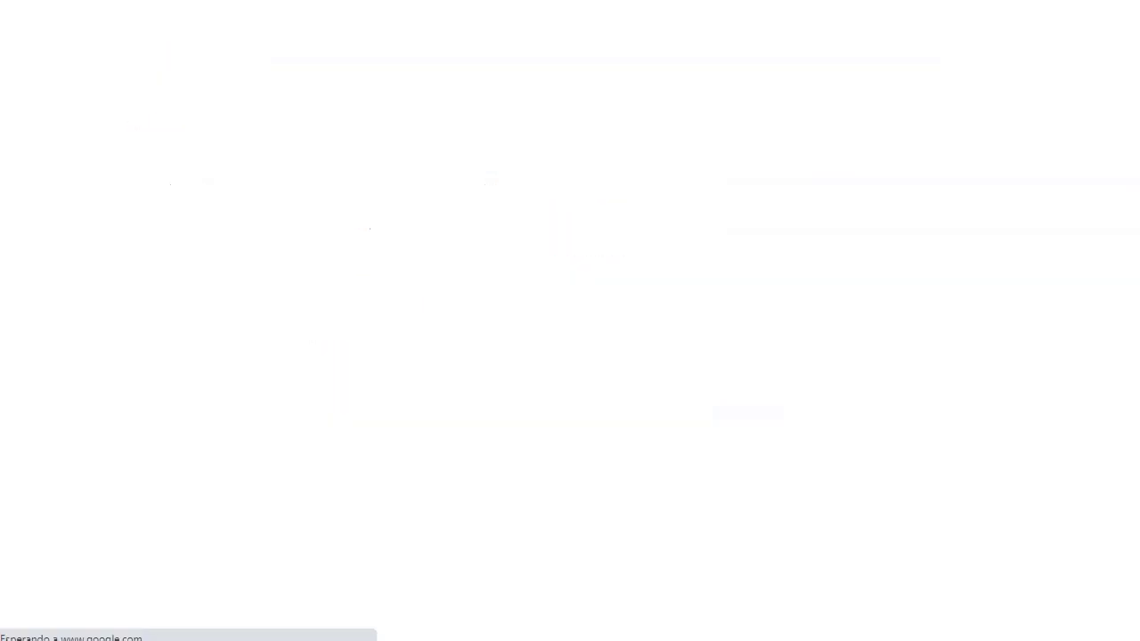
Open Kasamba's Daily Horoscope result, go to the site's home page and look over its reading categories
{"action": "scroll", "coordinate": [191, 310], "scroll_direction": "down", "scroll_amount": 1}
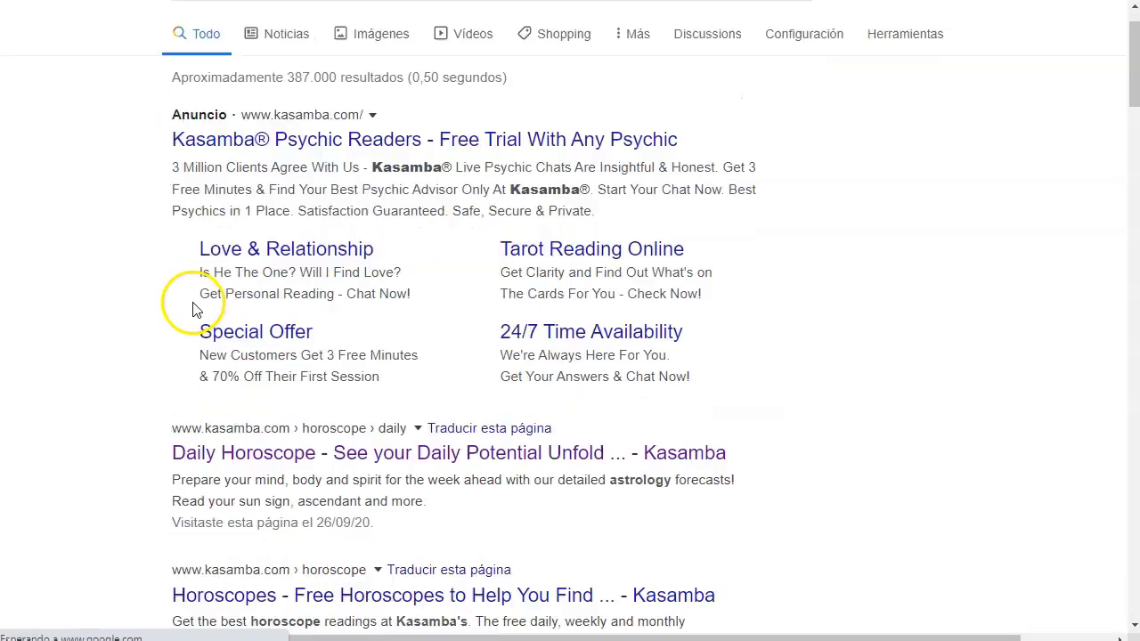
{"action": "scroll", "coordinate": [195, 310], "scroll_direction": "down", "scroll_amount": 2}
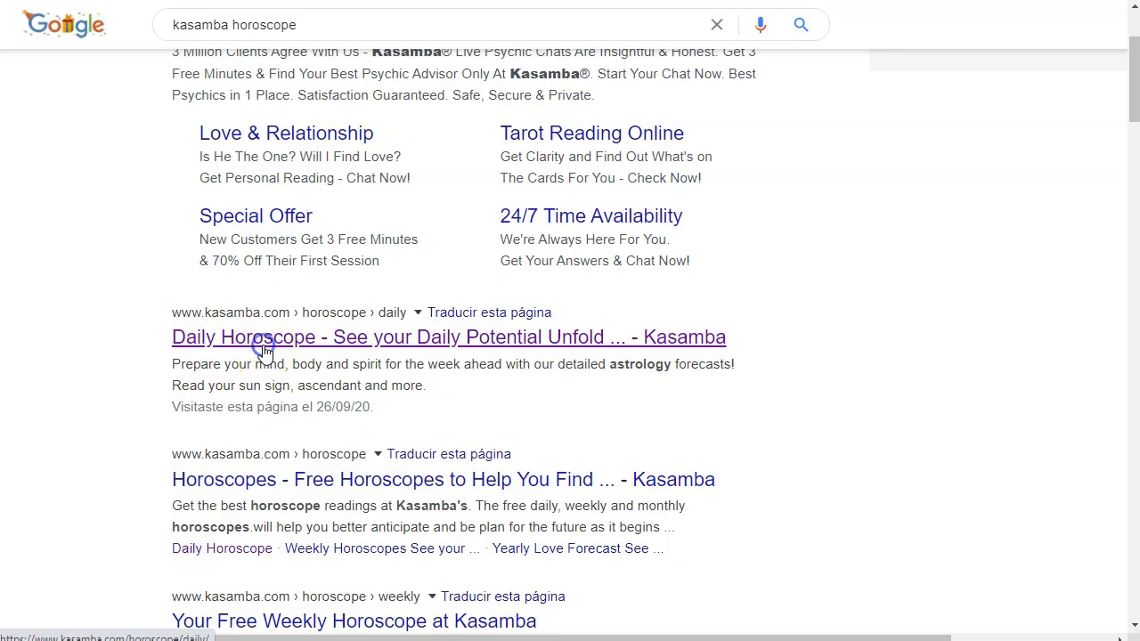
{"action": "left_click", "coordinate": [263, 346]}
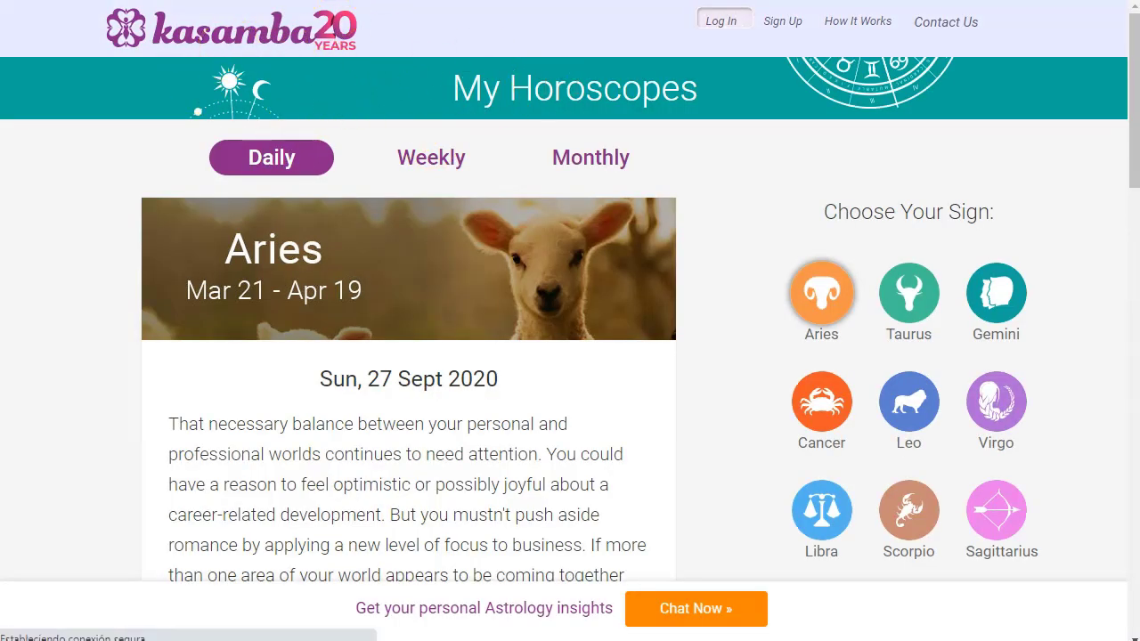
{"action": "left_click", "coordinate": [292, 33]}
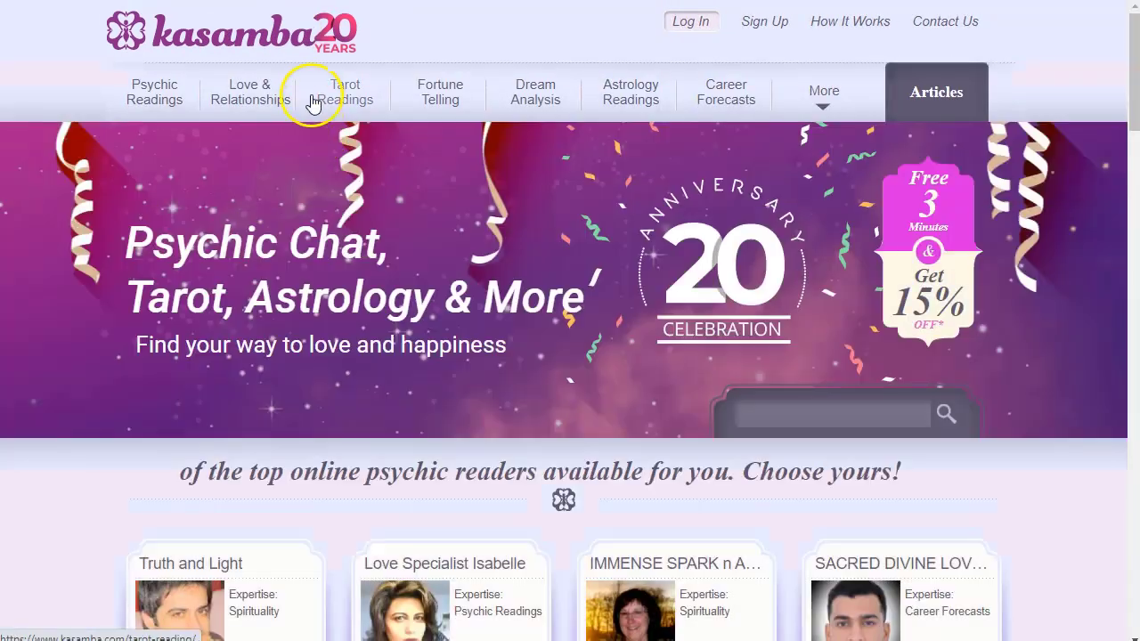
{"action": "mouse_move", "coordinate": [145, 98]}
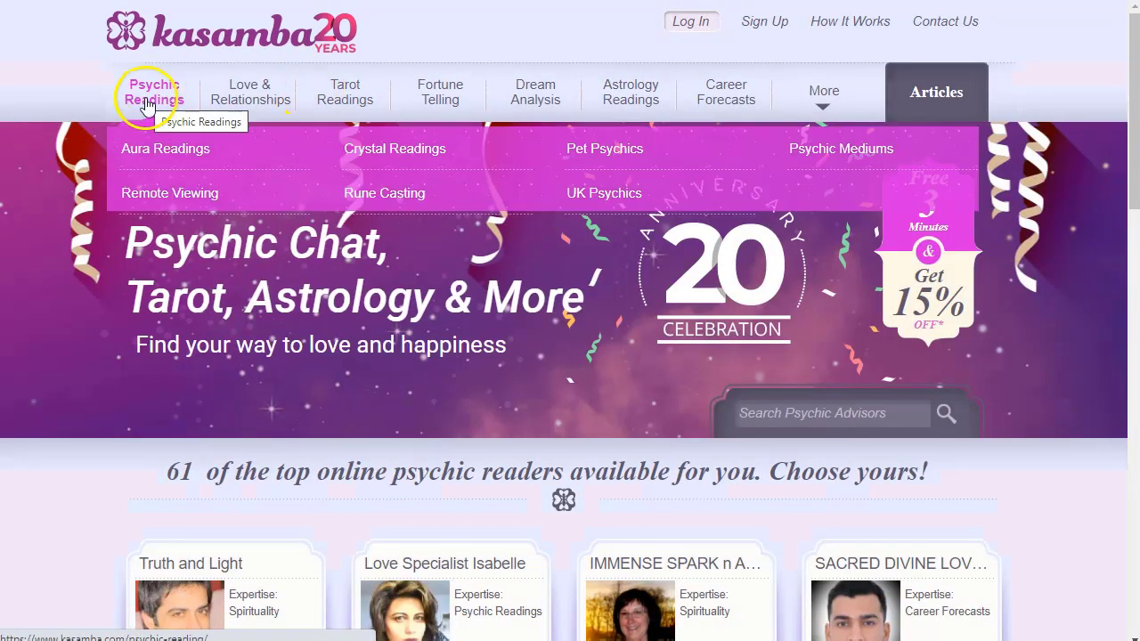
{"action": "mouse_move", "coordinate": [221, 105]}
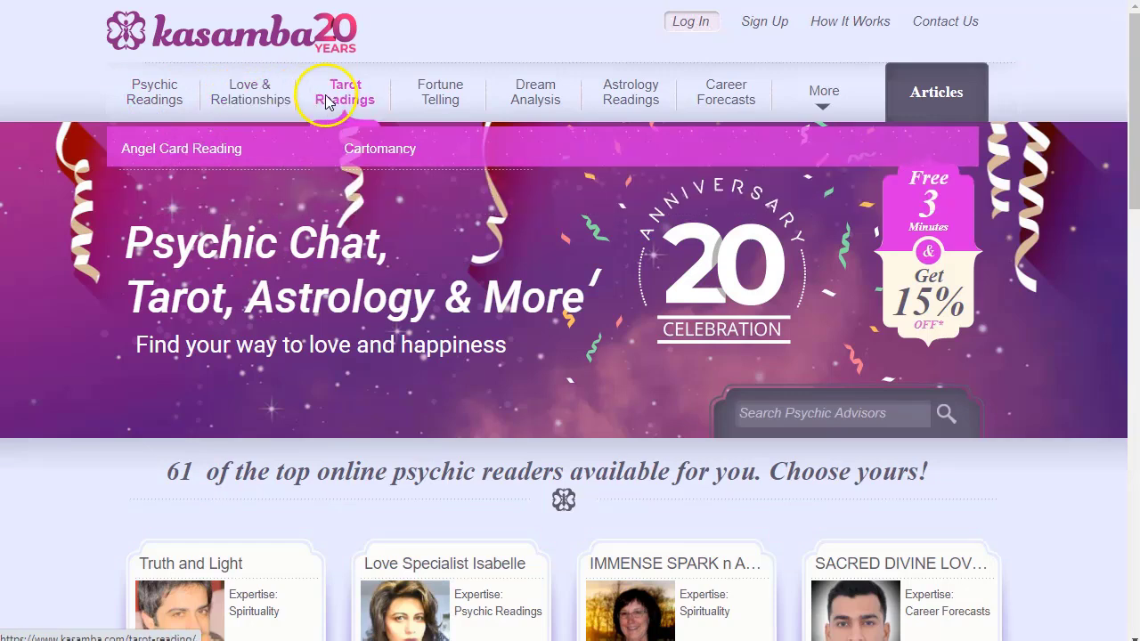
{"action": "left_click", "coordinate": [465, 102]}
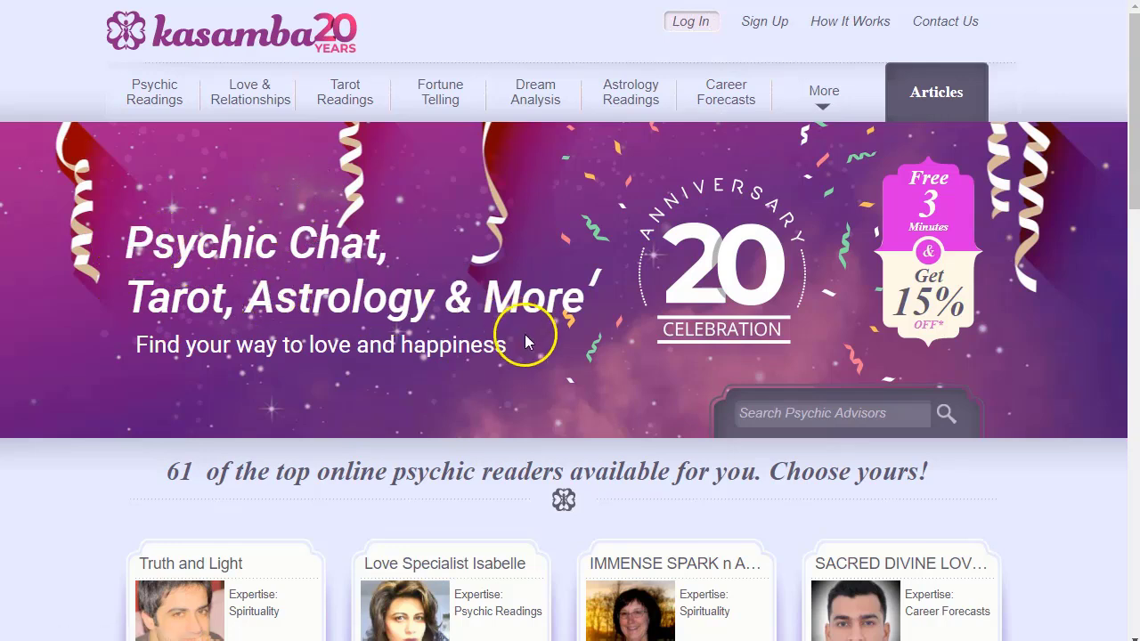
Read the Affiliate Program summary in the Kasamba home page footer and open the full program page
{"action": "scroll", "coordinate": [214, 338], "scroll_direction": "down", "scroll_amount": 4}
{"action": "scroll", "coordinate": [213, 326], "scroll_direction": "up", "scroll_amount": 3}
{"action": "scroll", "coordinate": [427, 267], "scroll_direction": "down", "scroll_amount": 15}
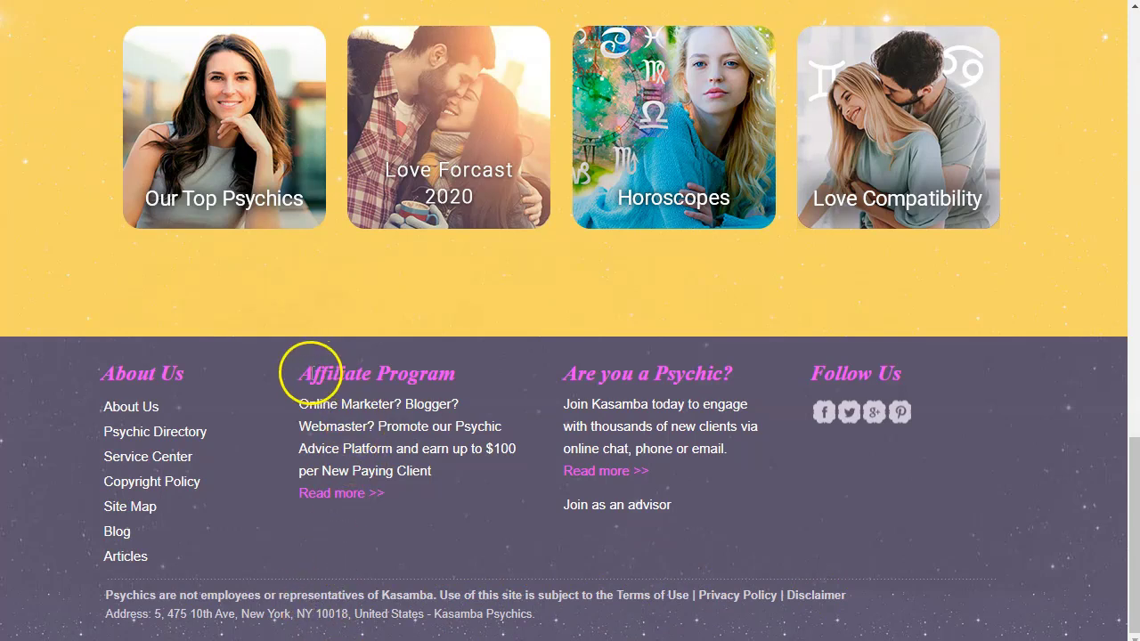
{"action": "left_click_drag", "start_coordinate": [296, 374], "coordinate": [471, 384]}
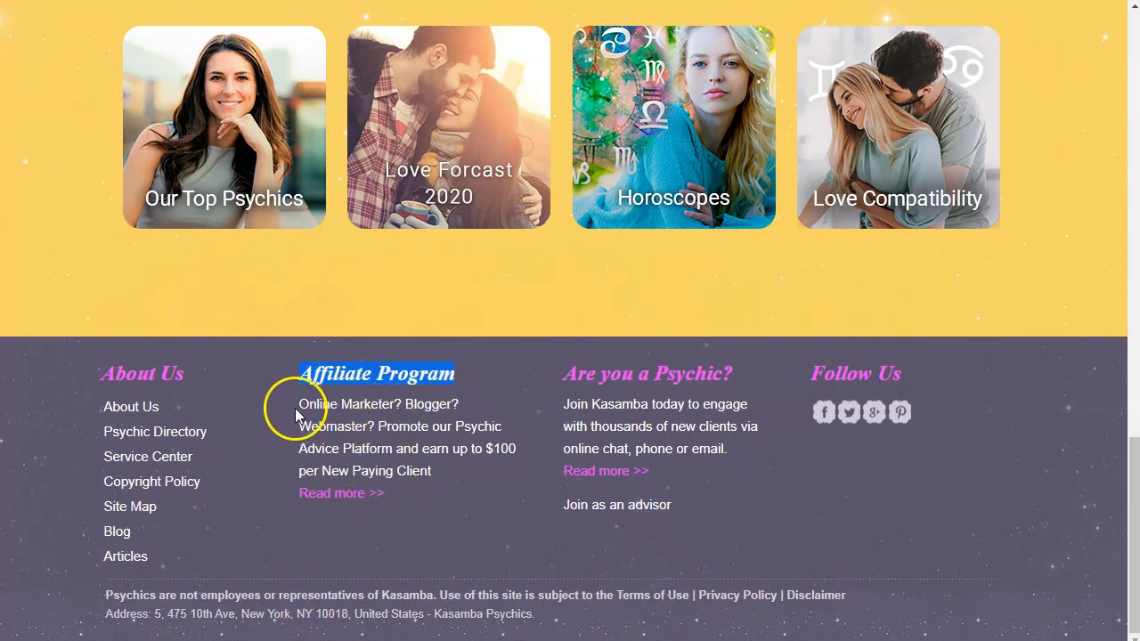
{"action": "left_click_drag", "start_coordinate": [300, 410], "coordinate": [435, 415]}
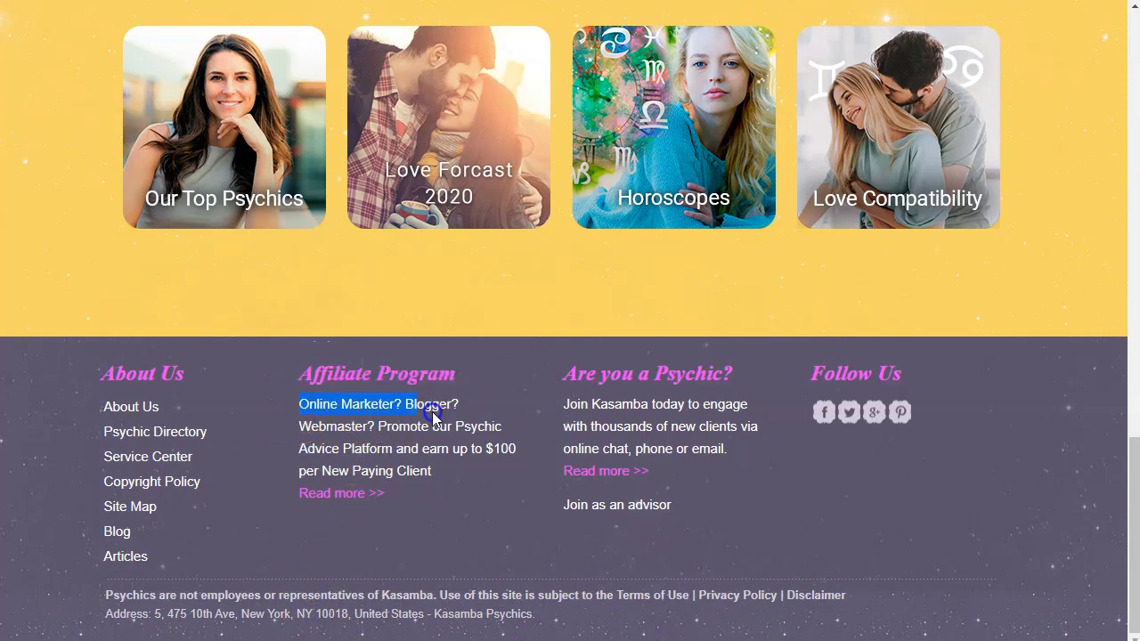
{"action": "left_click", "coordinate": [466, 465]}
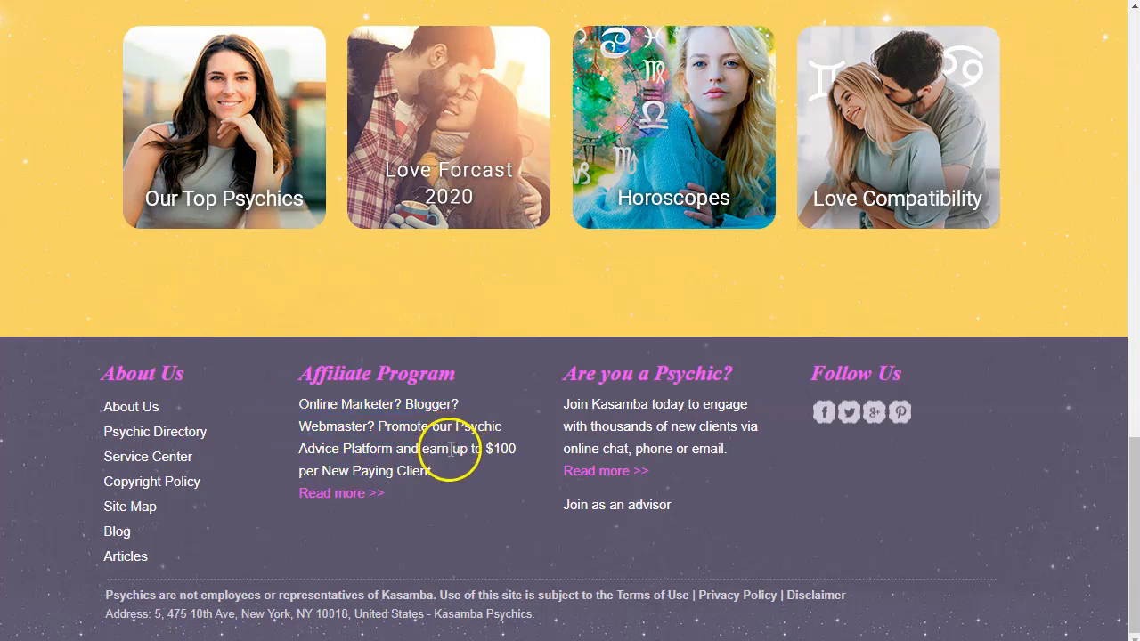
{"action": "left_click", "coordinate": [360, 496]}
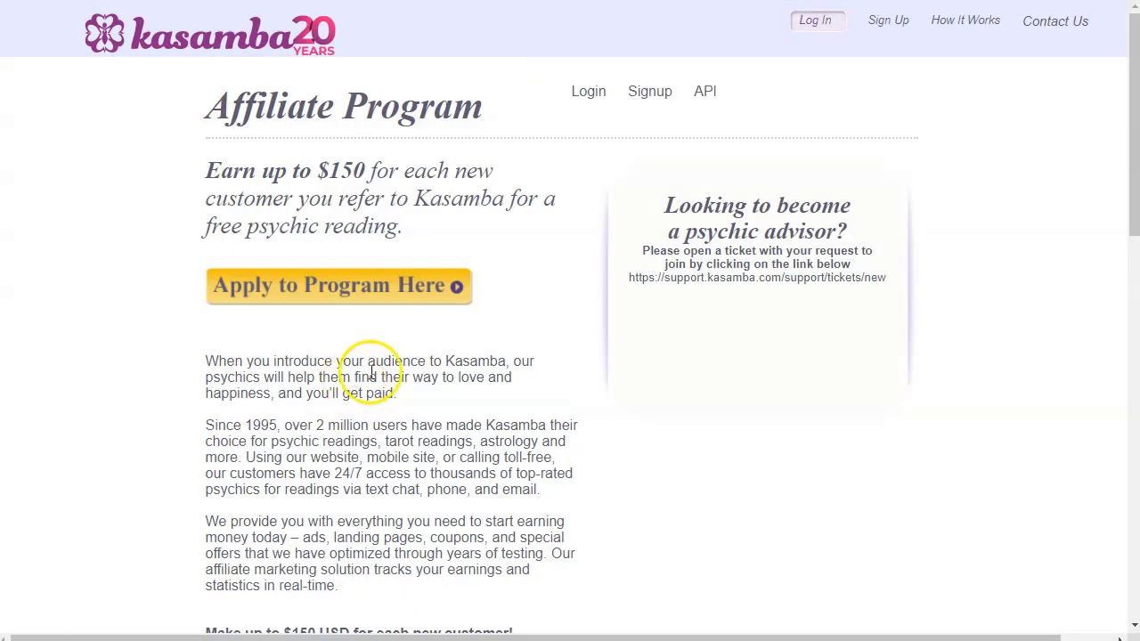
Review Kasamba's Affiliate Program page, including the commission per referred customer and the definition of a new customer
{"action": "left_click_drag", "start_coordinate": [204, 171], "coordinate": [408, 196]}
{"action": "left_click", "coordinate": [435, 227]}
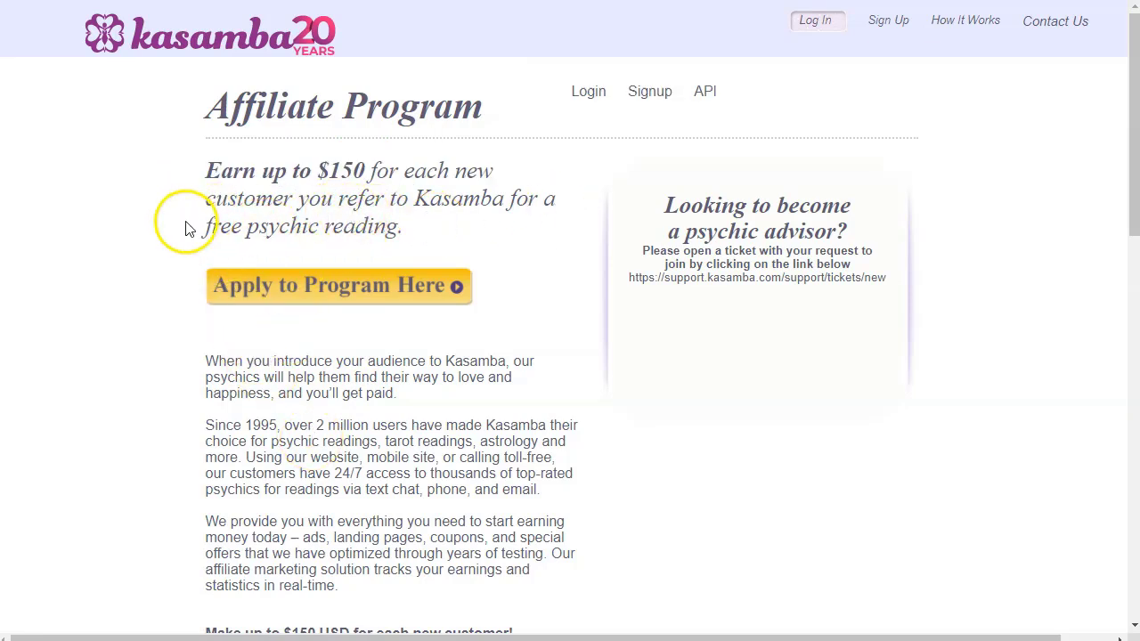
{"action": "left_click_drag", "start_coordinate": [207, 228], "coordinate": [392, 231]}
{"action": "left_click", "coordinate": [347, 462]}
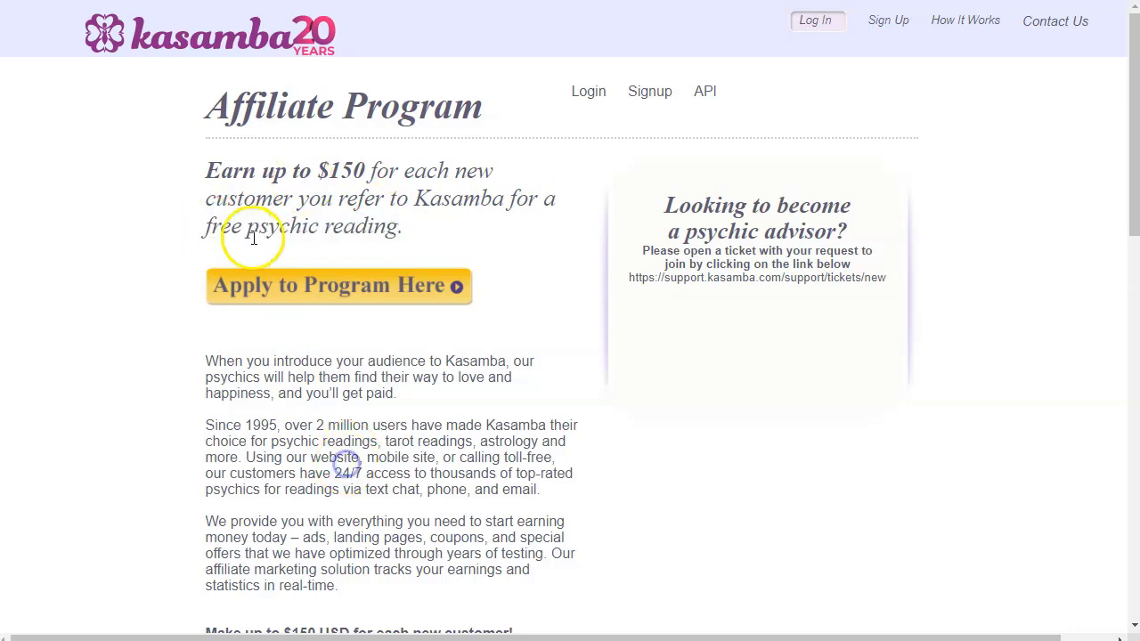
{"action": "scroll", "coordinate": [369, 446], "scroll_direction": "down", "scroll_amount": 12}
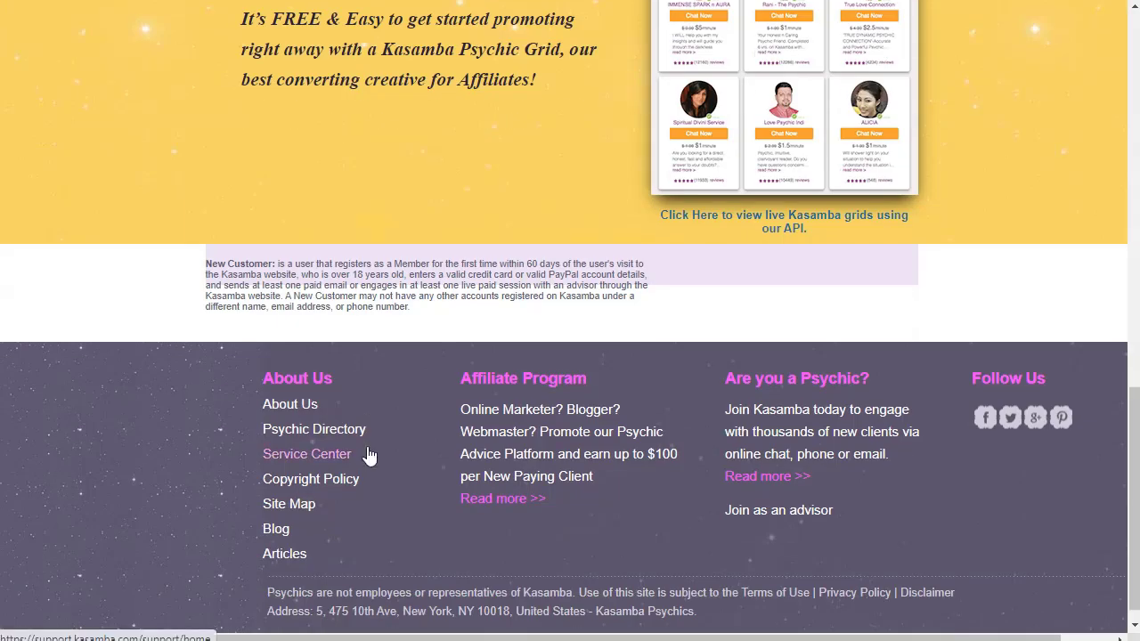
{"action": "scroll", "coordinate": [367, 452], "scroll_direction": "up", "scroll_amount": 12}
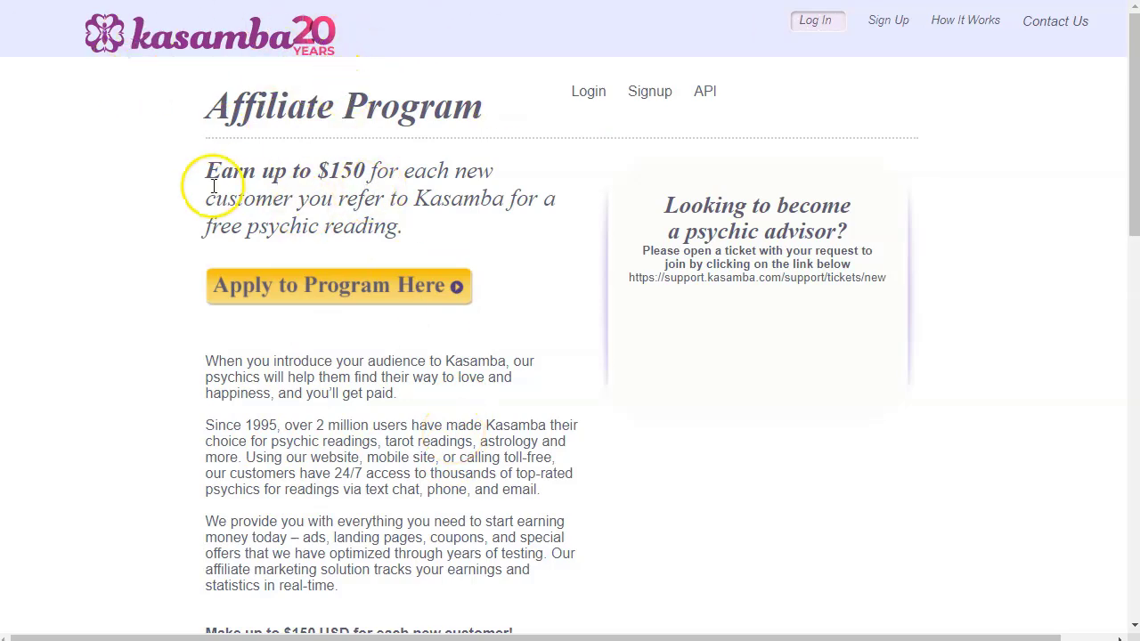
{"action": "left_click_drag", "start_coordinate": [204, 173], "coordinate": [486, 199]}
{"action": "left_click", "coordinate": [398, 243]}
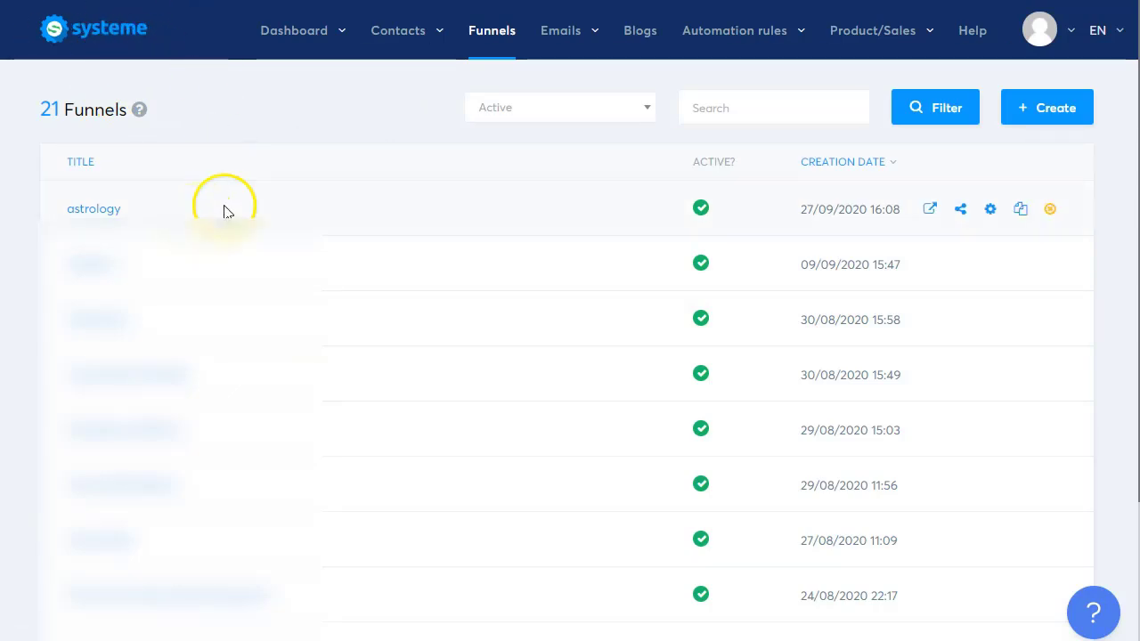
Open the astrology funnel, choose the blank lined template for the Squeeze page and open that page for editing
{"action": "left_click", "coordinate": [90, 214]}
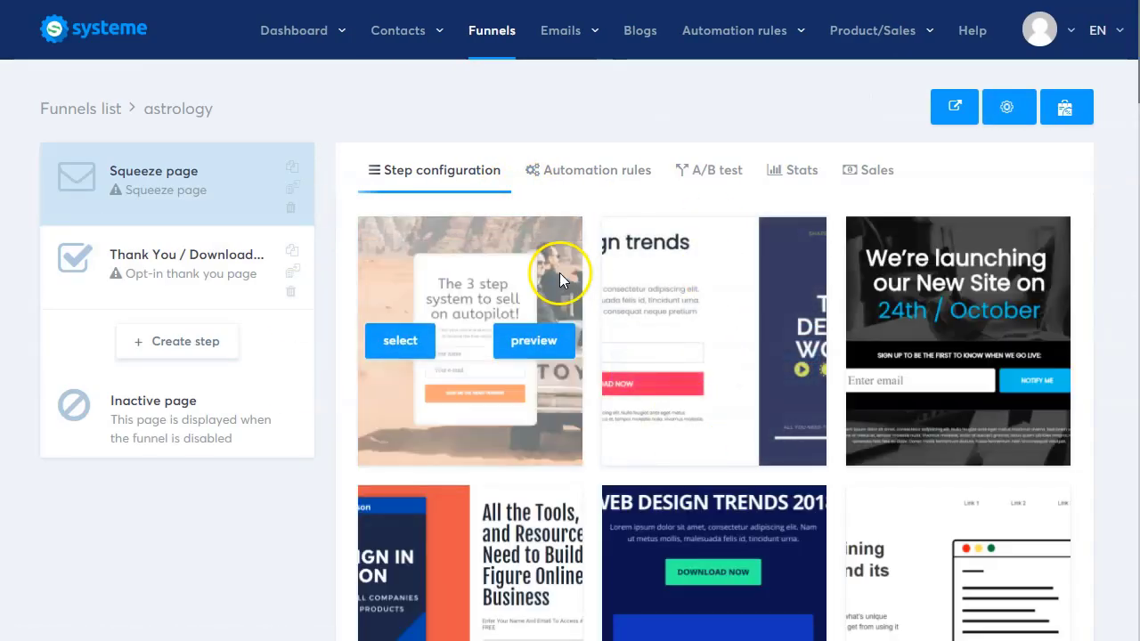
{"action": "scroll", "coordinate": [662, 356], "scroll_direction": "down", "scroll_amount": 10}
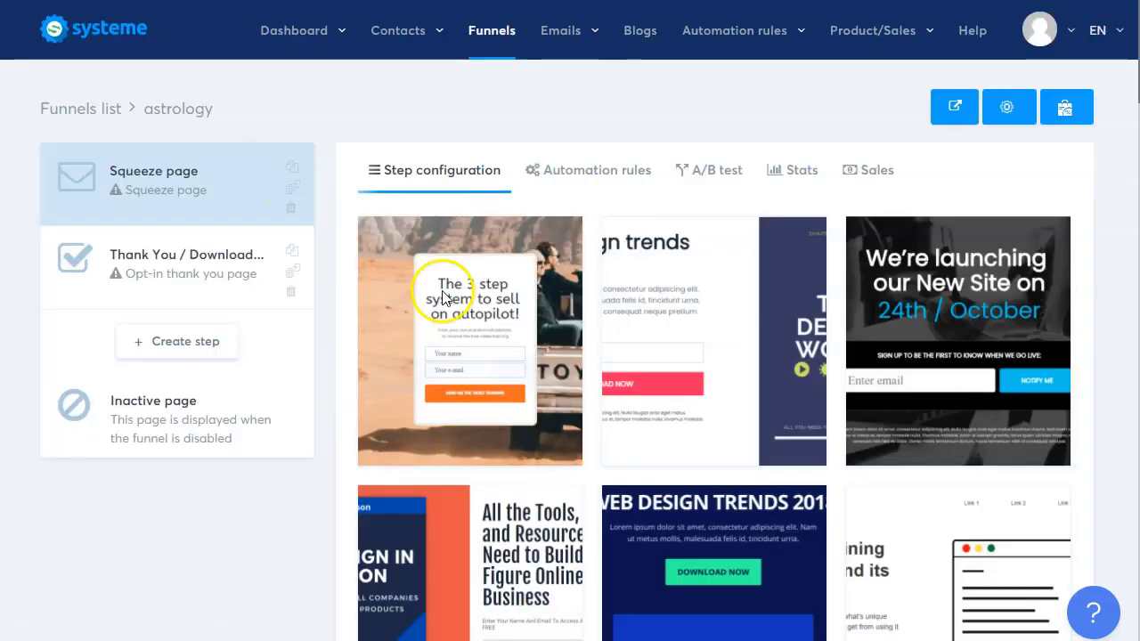
{"action": "scroll", "coordinate": [837, 300], "scroll_direction": "down", "scroll_amount": 10}
{"action": "scroll", "coordinate": [855, 361], "scroll_direction": "down", "scroll_amount": 15}
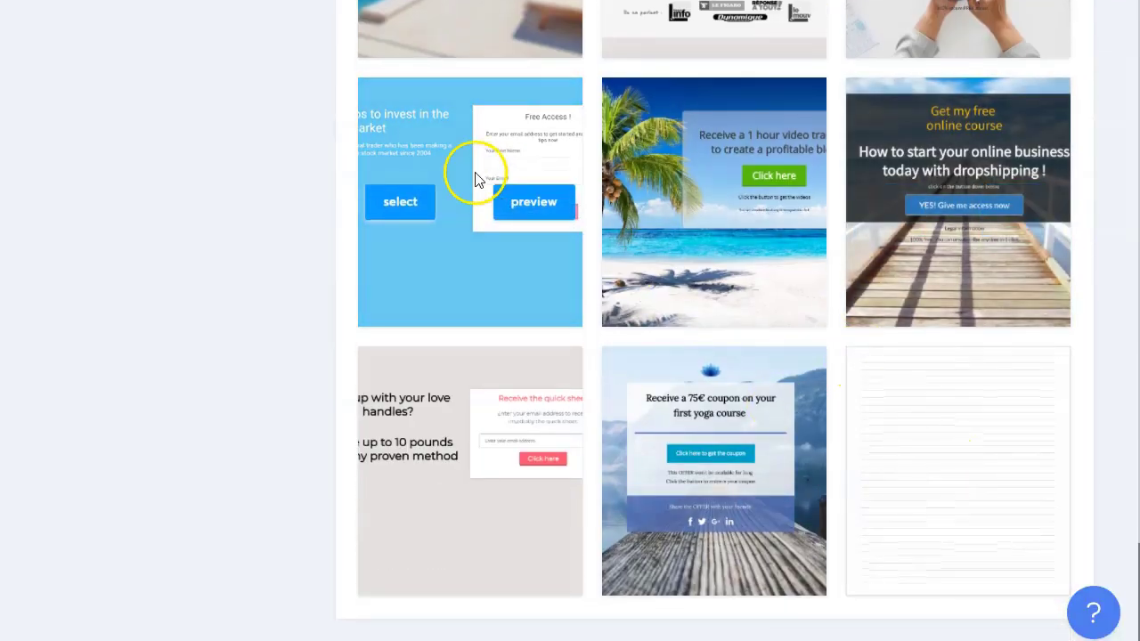
{"action": "mouse_move", "coordinate": [953, 496]}
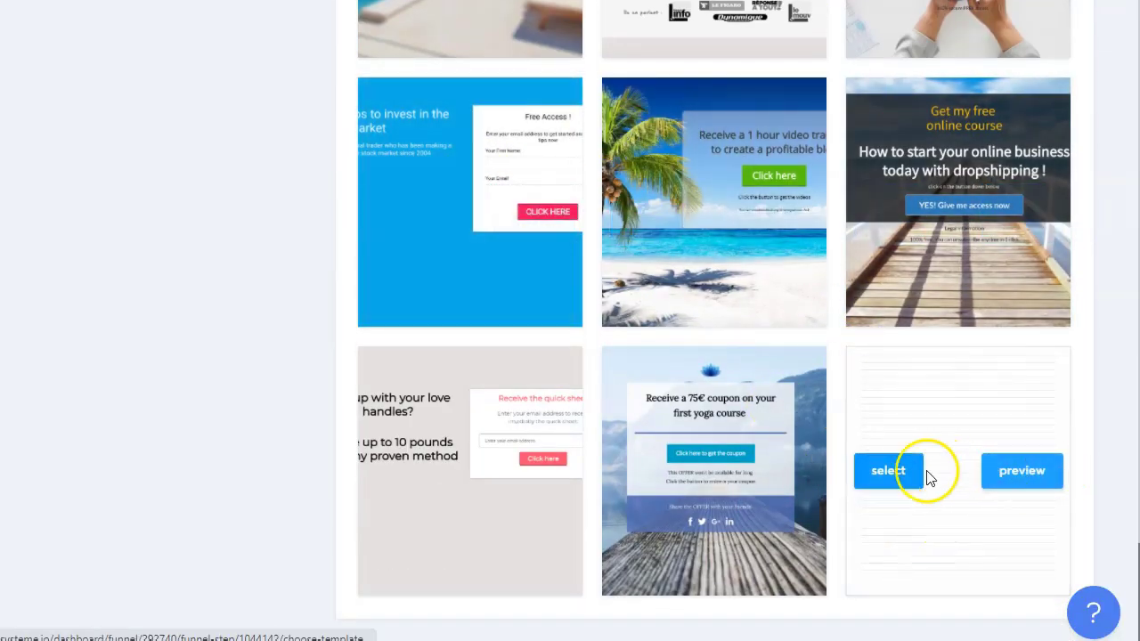
{"action": "left_click", "coordinate": [891, 476]}
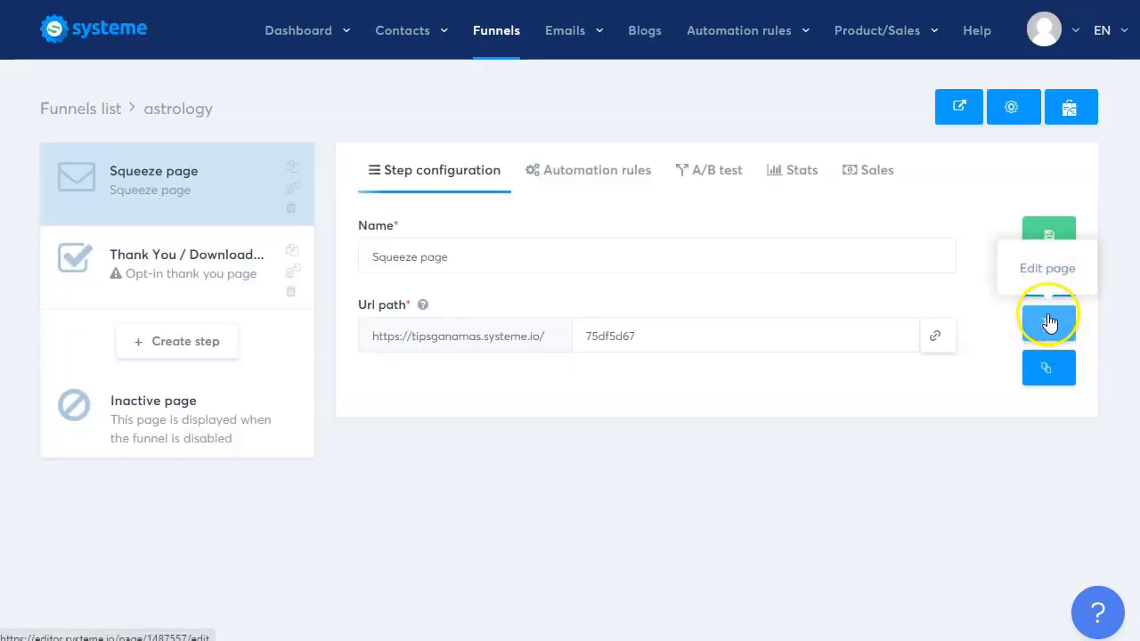
{"action": "left_click", "coordinate": [1049, 322]}
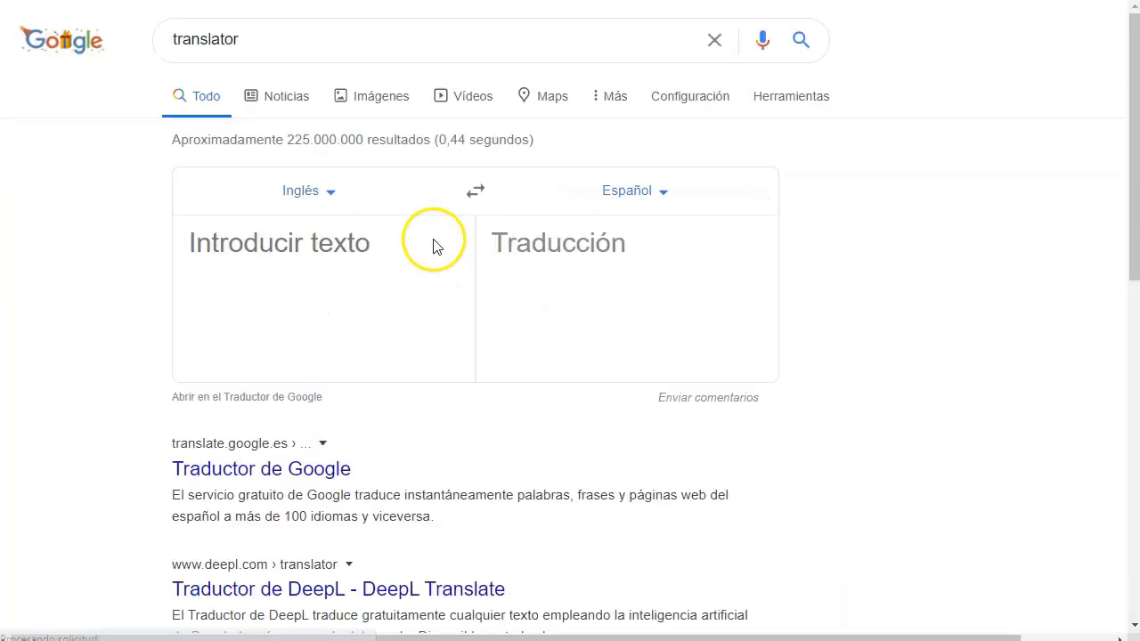
Translate "Porque todos necesitamos una guía alguna vez..." from Spanish to English in the Google translator and copy the translation
{"action": "left_click", "coordinate": [366, 248]}
{"action": "type", "text": "P"}
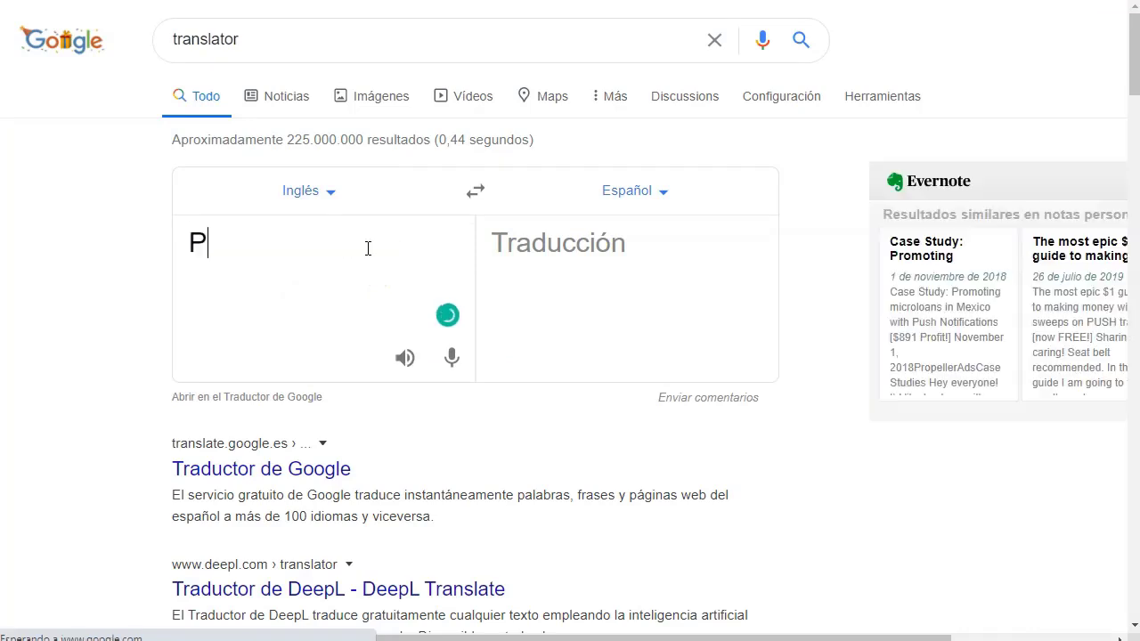
{"action": "type", "text": "orque todos necestim"}
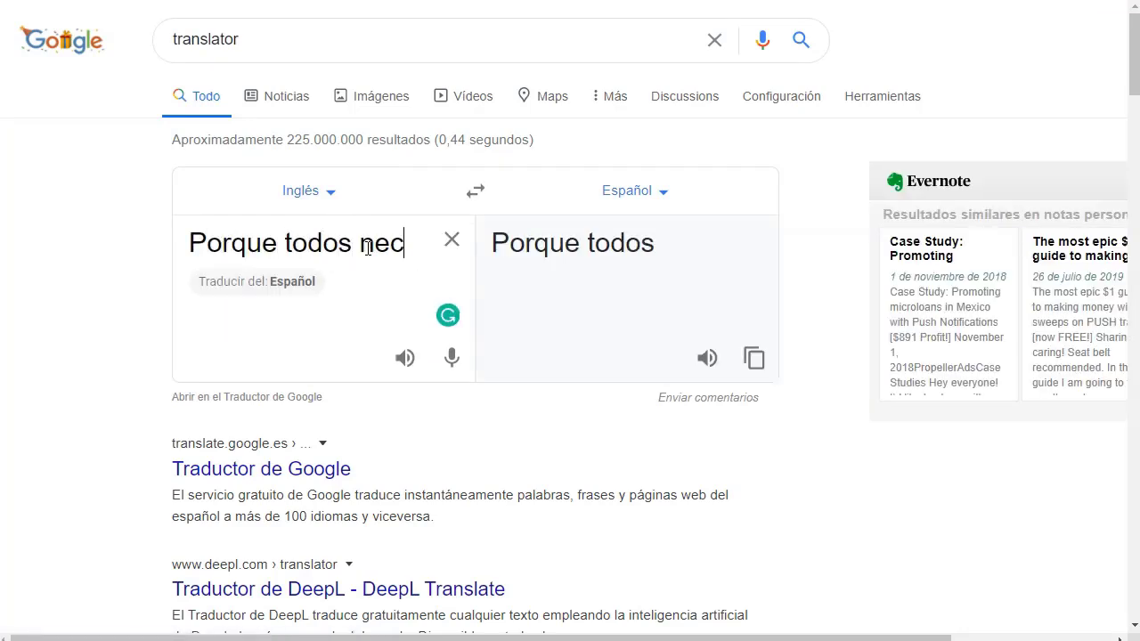
{"action": "key", "text": "BackSpace"}
{"action": "key", "text": "BackSpace"}
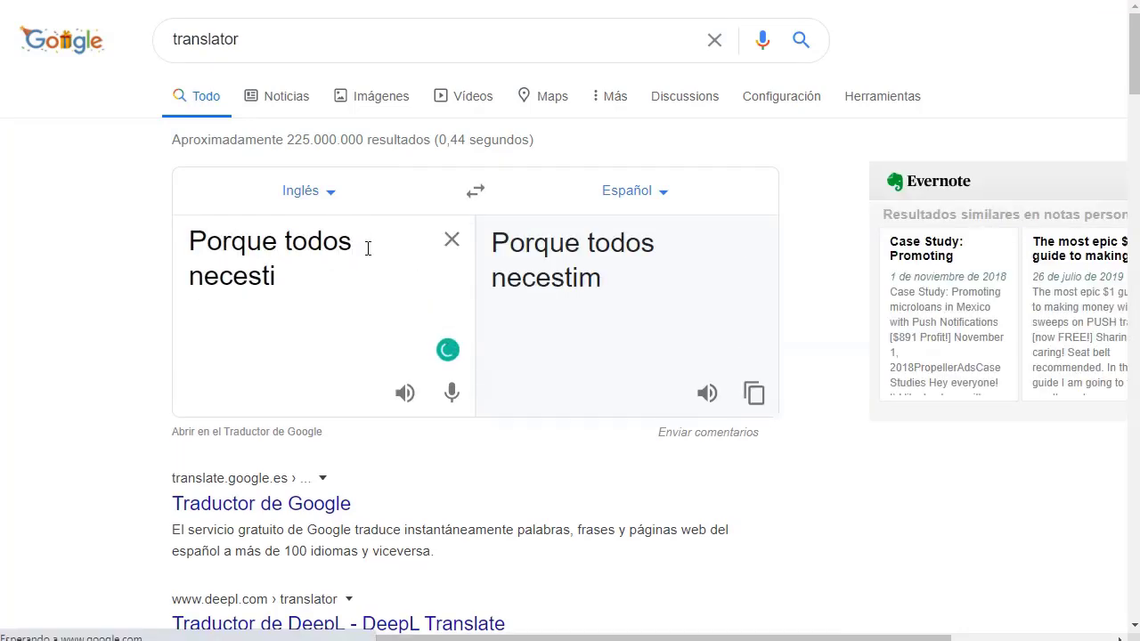
{"action": "type", "text": "a"}
{"action": "key", "text": "BackSpace"}
{"action": "key", "text": "BackSpace"}
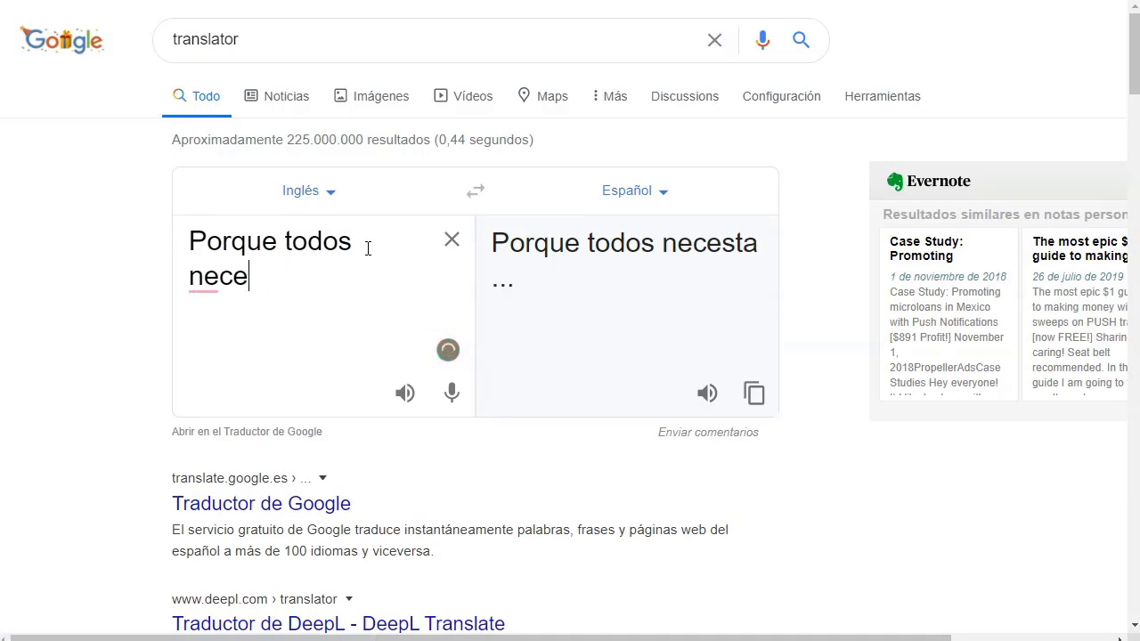
{"action": "type", "text": "sita"}
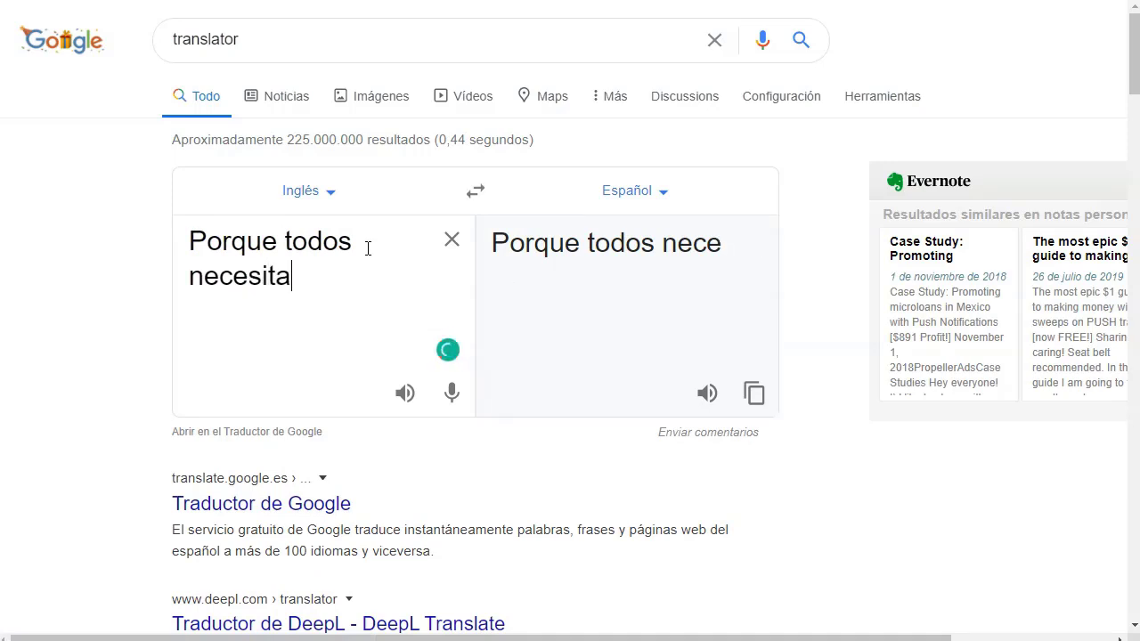
{"action": "type", "text": "mos una "}
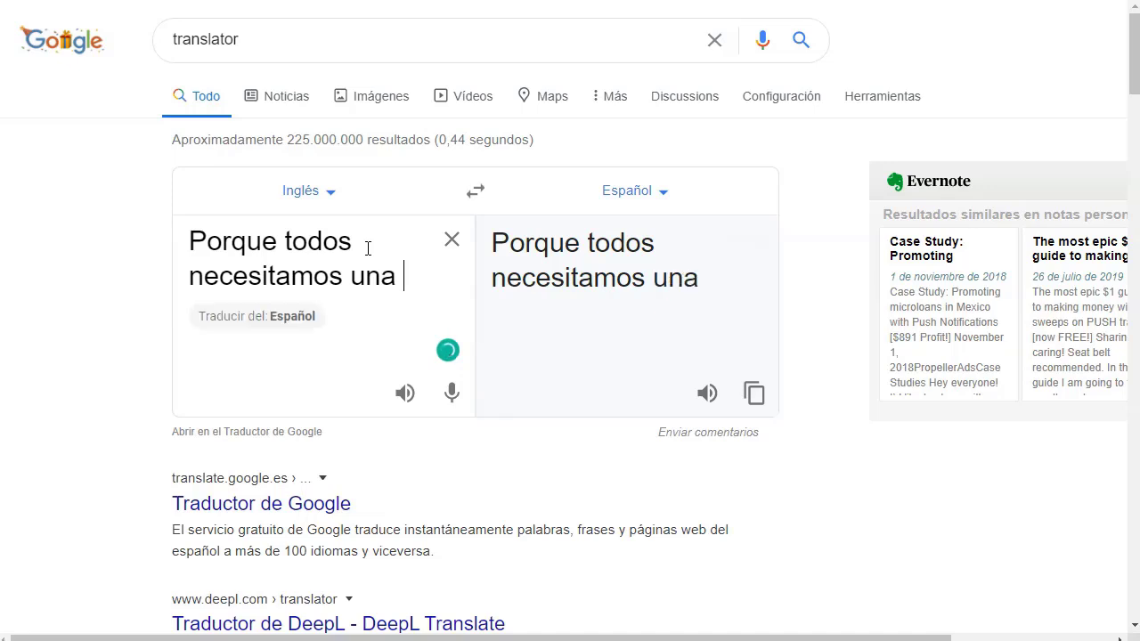
{"action": "type", "text": "guía alg"}
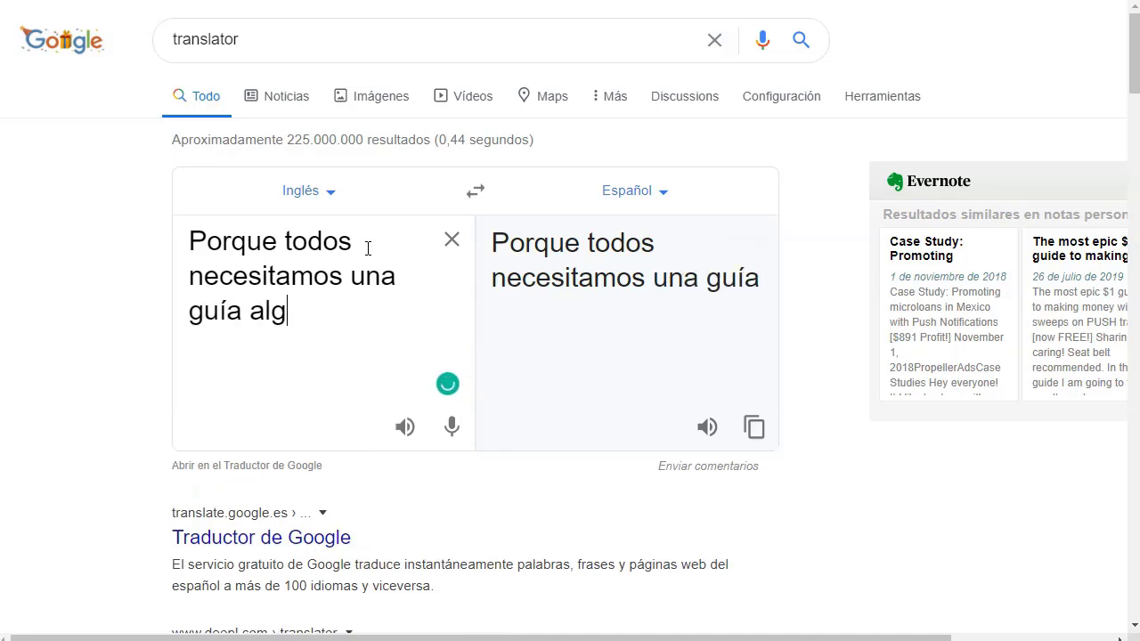
{"action": "type", "text": "una vez..."}
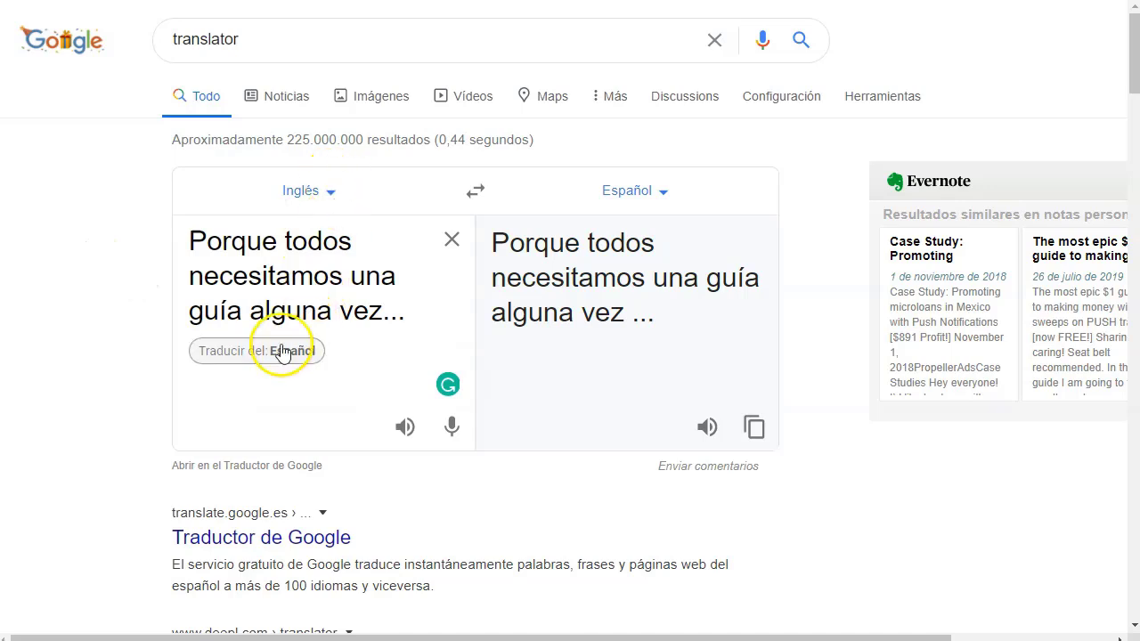
{"action": "left_click", "coordinate": [283, 348]}
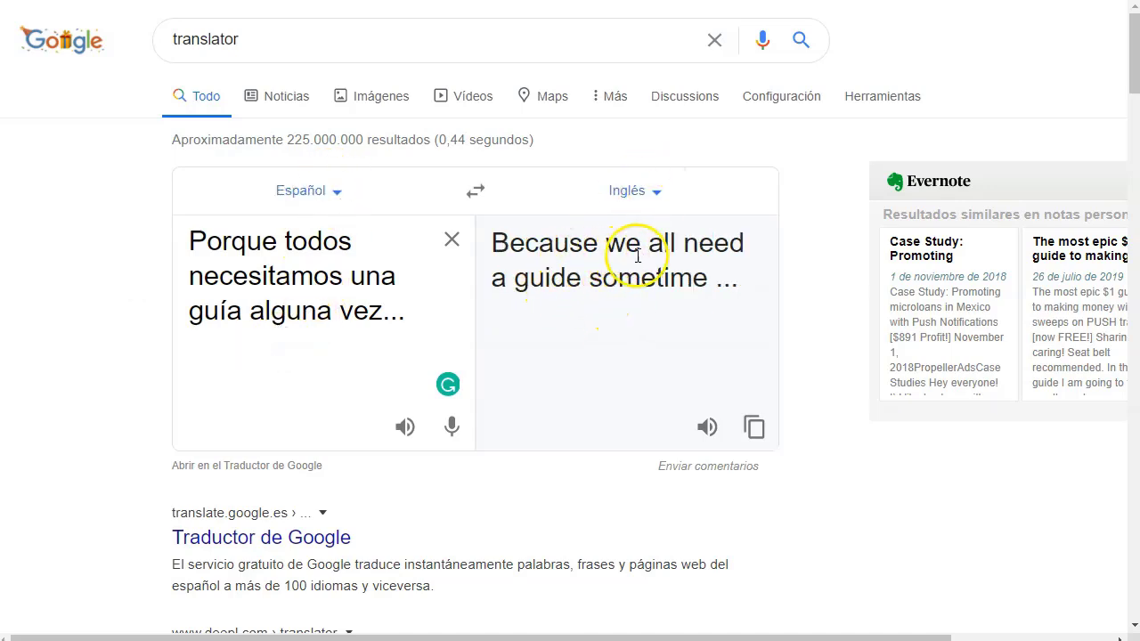
{"action": "left_click", "coordinate": [753, 426]}
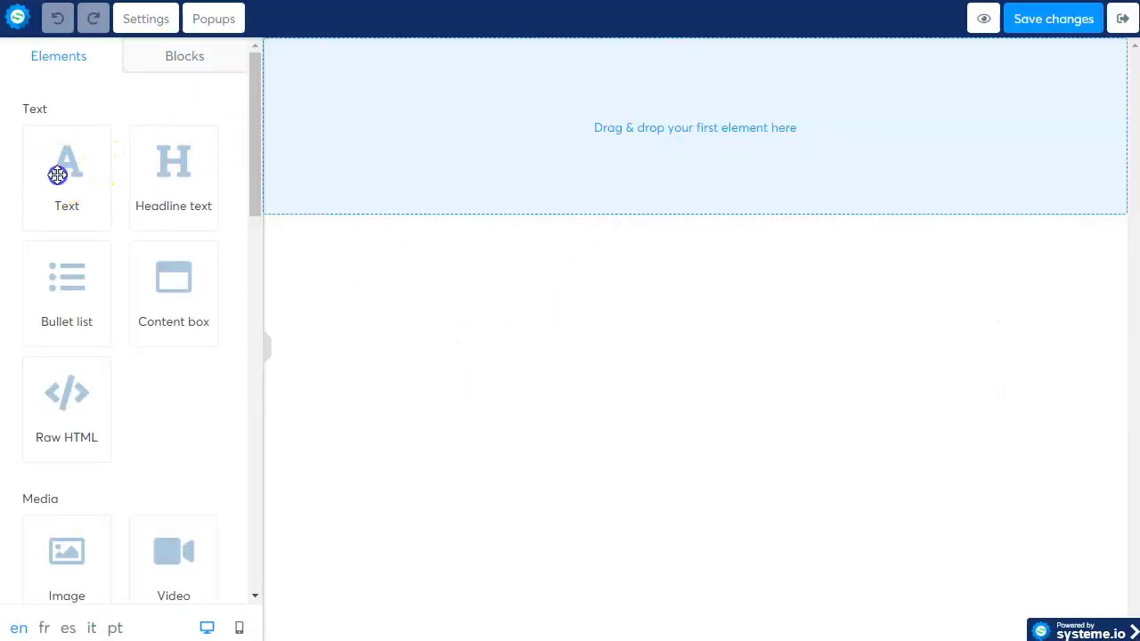
{"action": "left_click", "coordinate": [57, 174]}
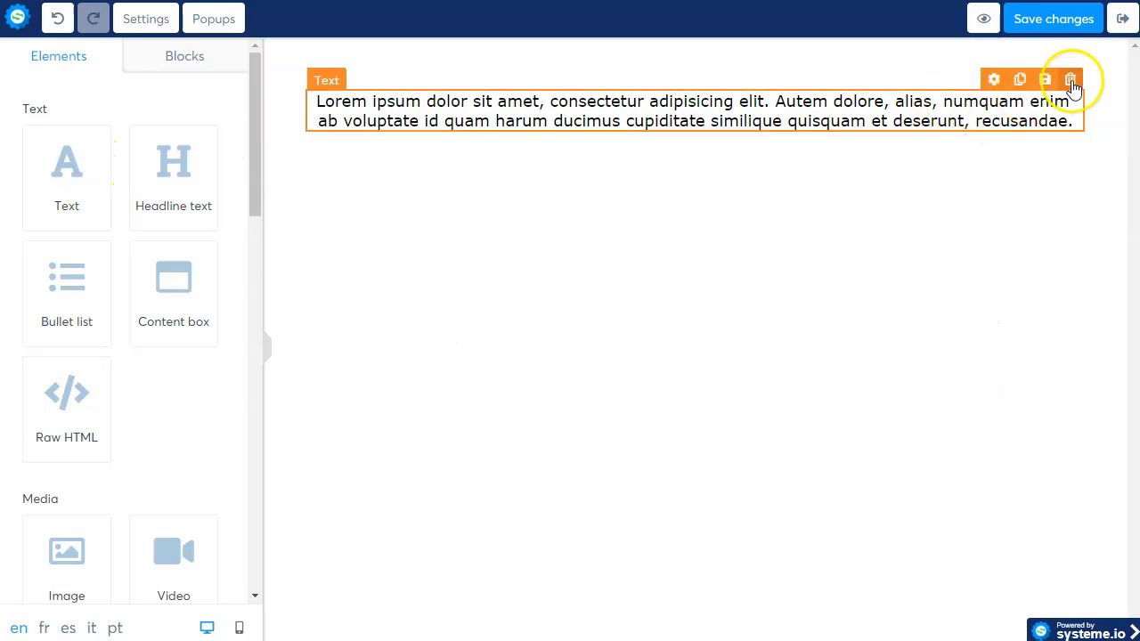
{"action": "left_click", "coordinate": [1070, 79]}
{"action": "left_click", "coordinate": [638, 51]}
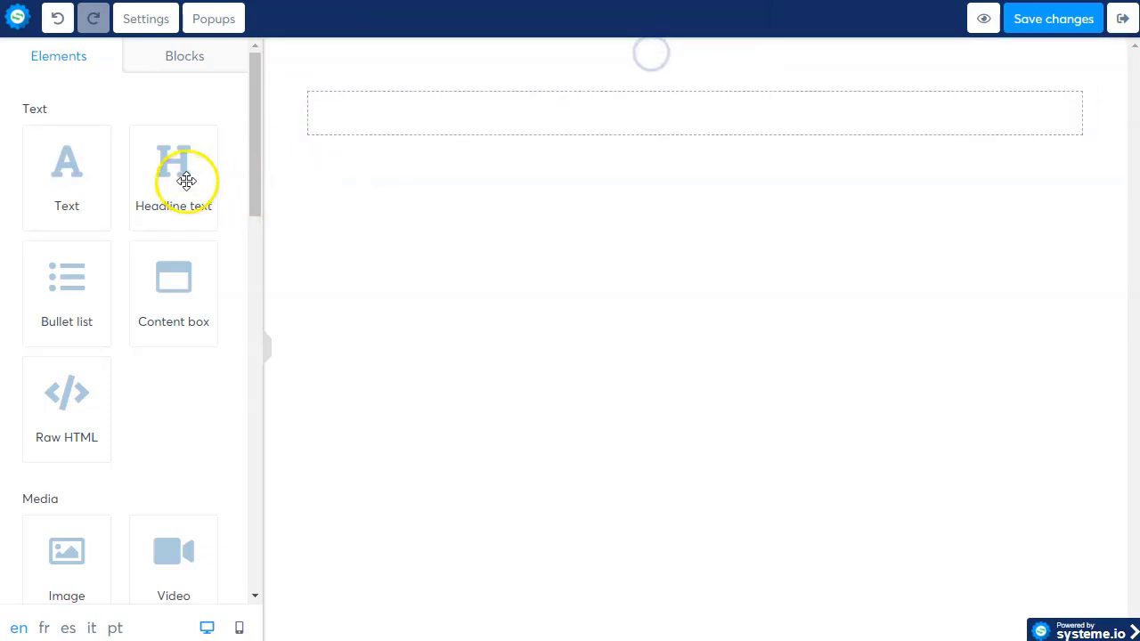
Add a headline reading "Because we all need a guide sometime ..." to the squeeze page and place it above the empty row
{"action": "left_click", "coordinate": [183, 179]}
{"action": "left_click", "coordinate": [701, 205]}
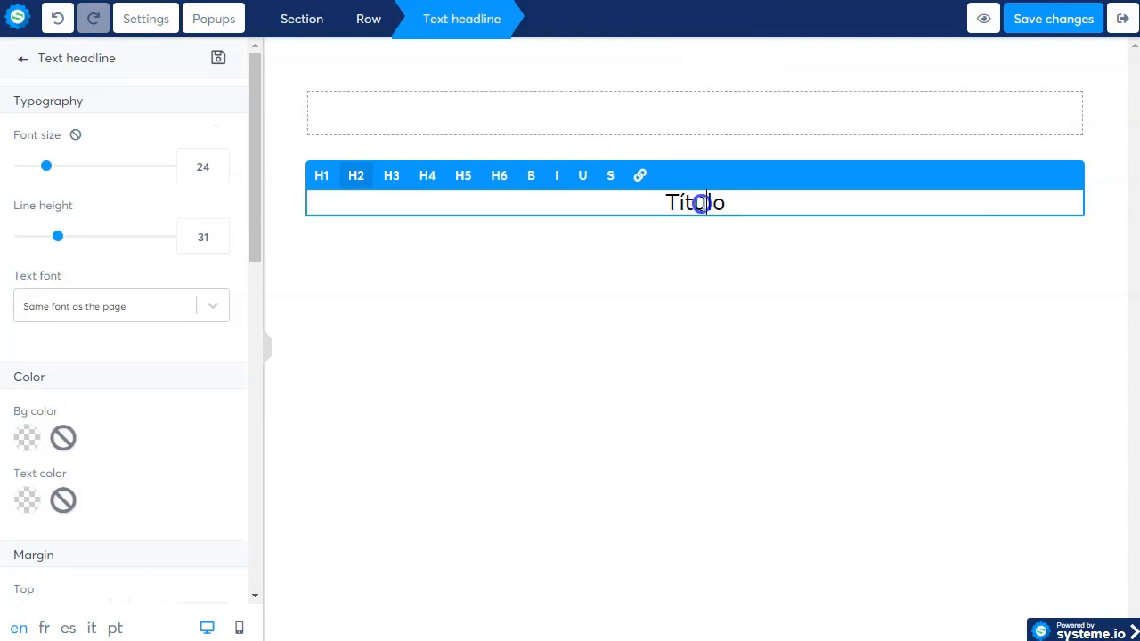
{"action": "double_click", "coordinate": [704, 205]}
{"action": "key", "text": "ctrl+v"}
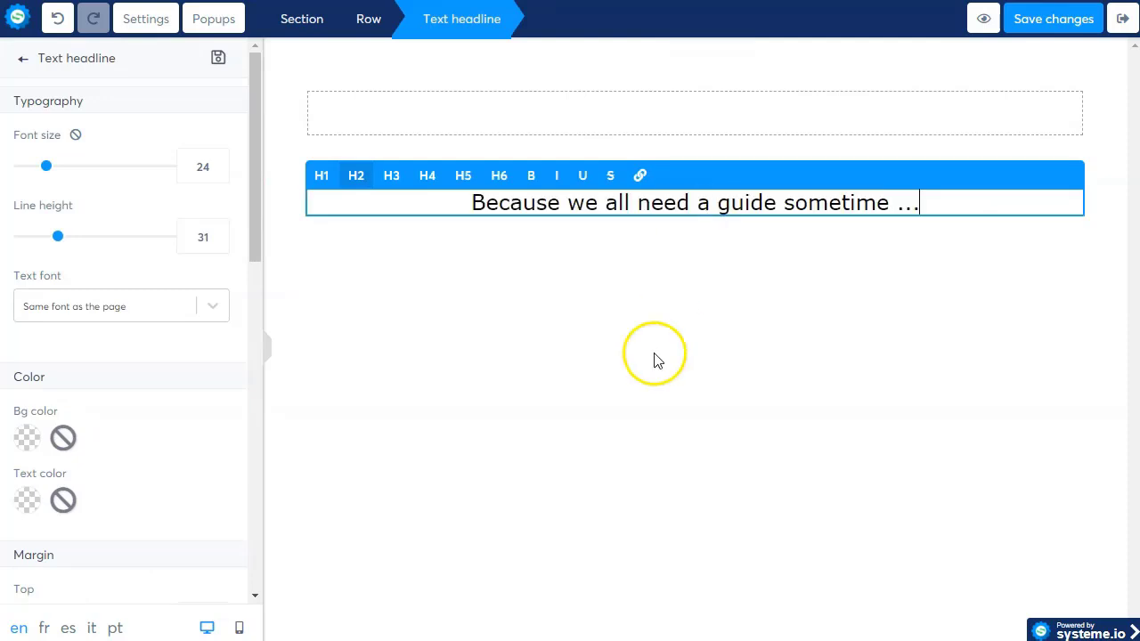
{"action": "left_click", "coordinate": [654, 357]}
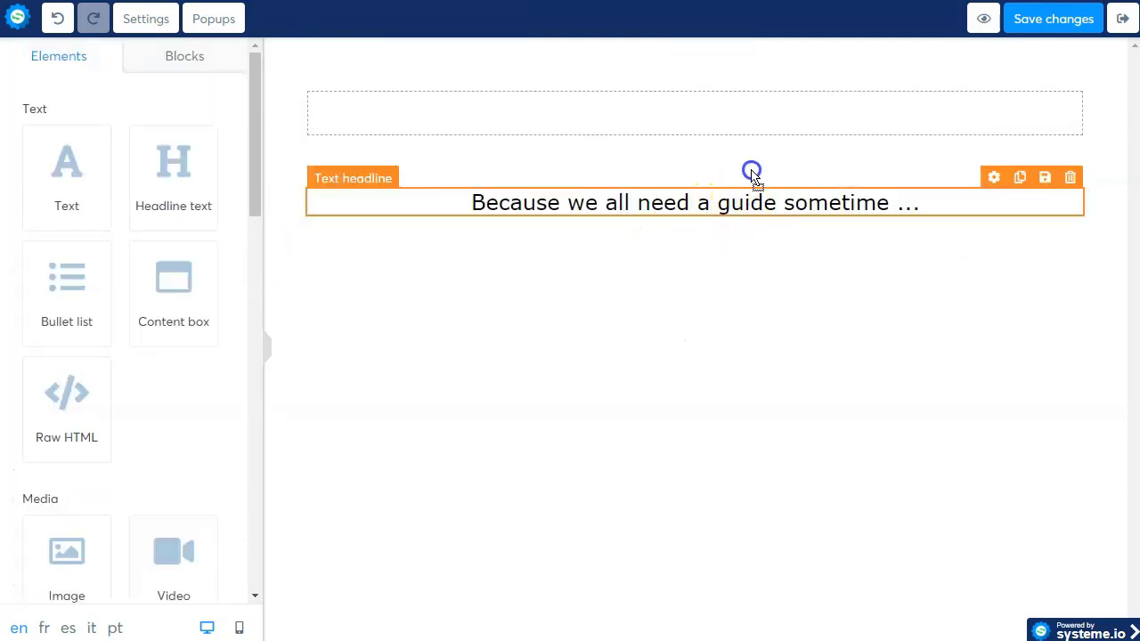
{"action": "left_click_drag", "start_coordinate": [751, 174], "coordinate": [753, 110]}
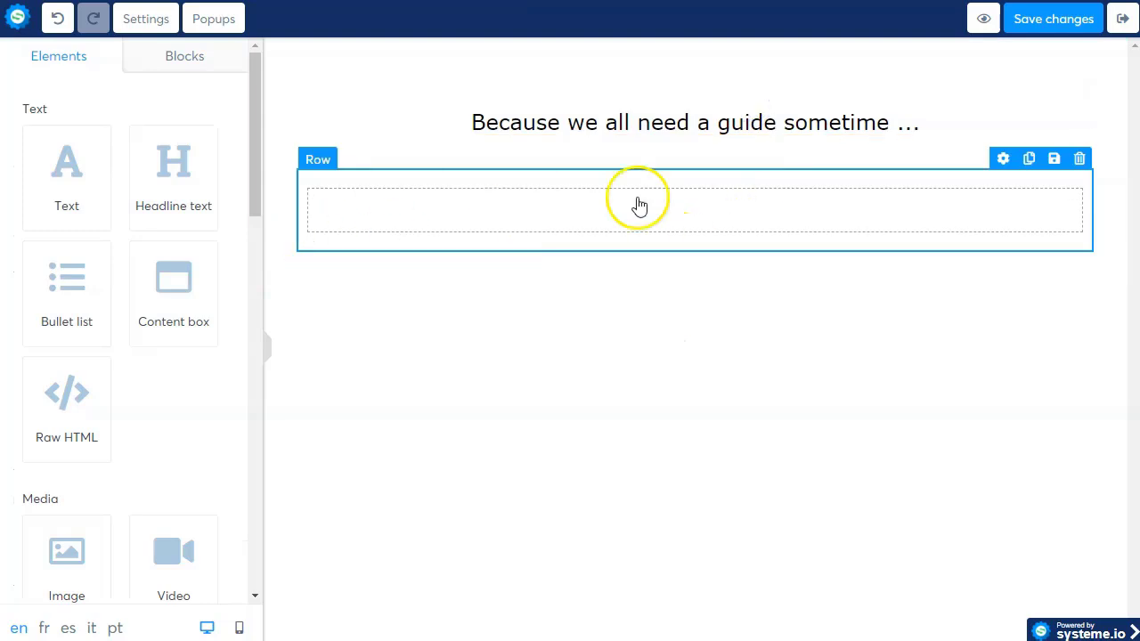
Insert a 1/3 - 2/3 column layout in the empty row below the headline
{"action": "scroll", "coordinate": [134, 400], "scroll_direction": "down", "scroll_amount": 5}
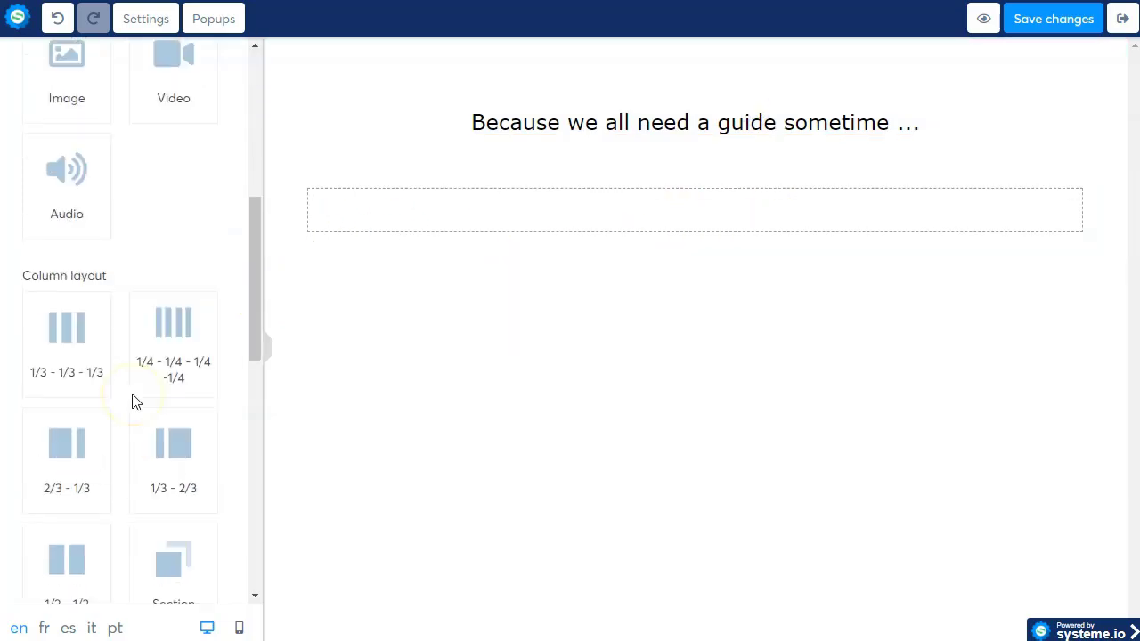
{"action": "scroll", "coordinate": [134, 402], "scroll_direction": "down", "scroll_amount": 3}
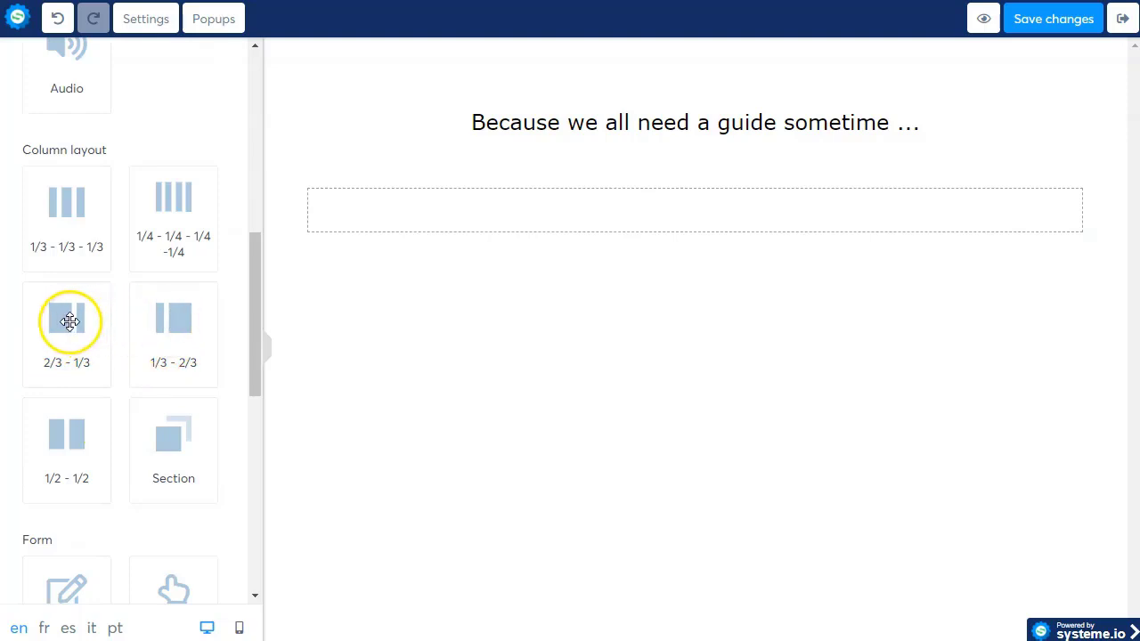
{"action": "left_click_drag", "start_coordinate": [147, 331], "coordinate": [650, 215]}
{"action": "left_click", "coordinate": [725, 225]}
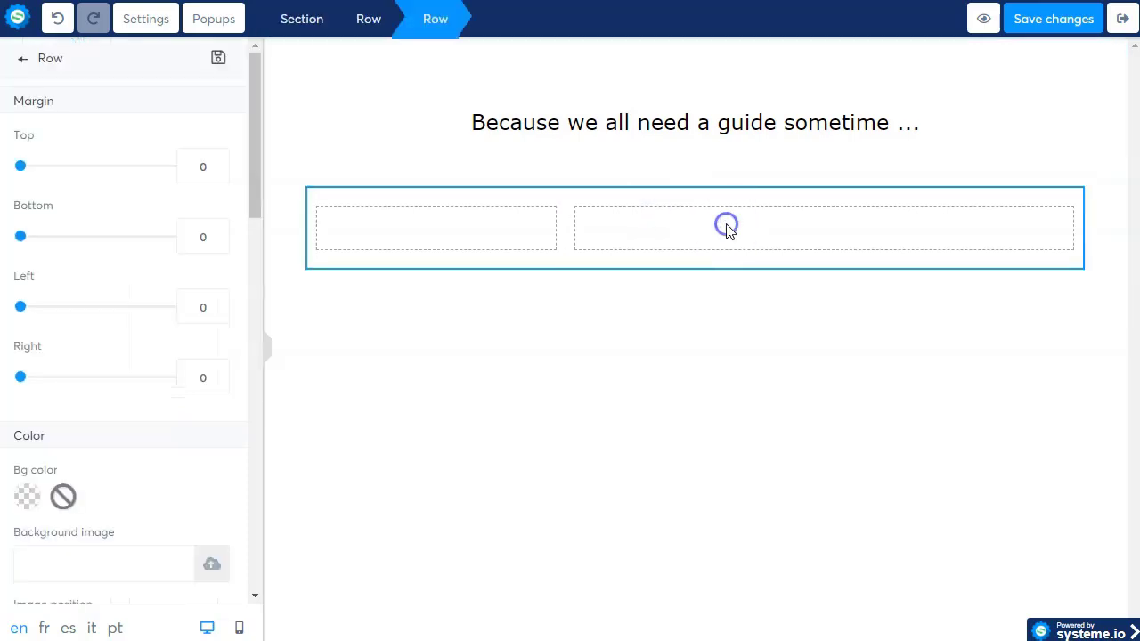
{"action": "left_click", "coordinate": [472, 234]}
{"action": "left_click", "coordinate": [474, 390]}
Add an image element to the wider column and insert spring-indoor-girl-lg2.jpg from the uploaded images
{"action": "scroll", "coordinate": [89, 356], "scroll_direction": "down", "scroll_amount": 4}
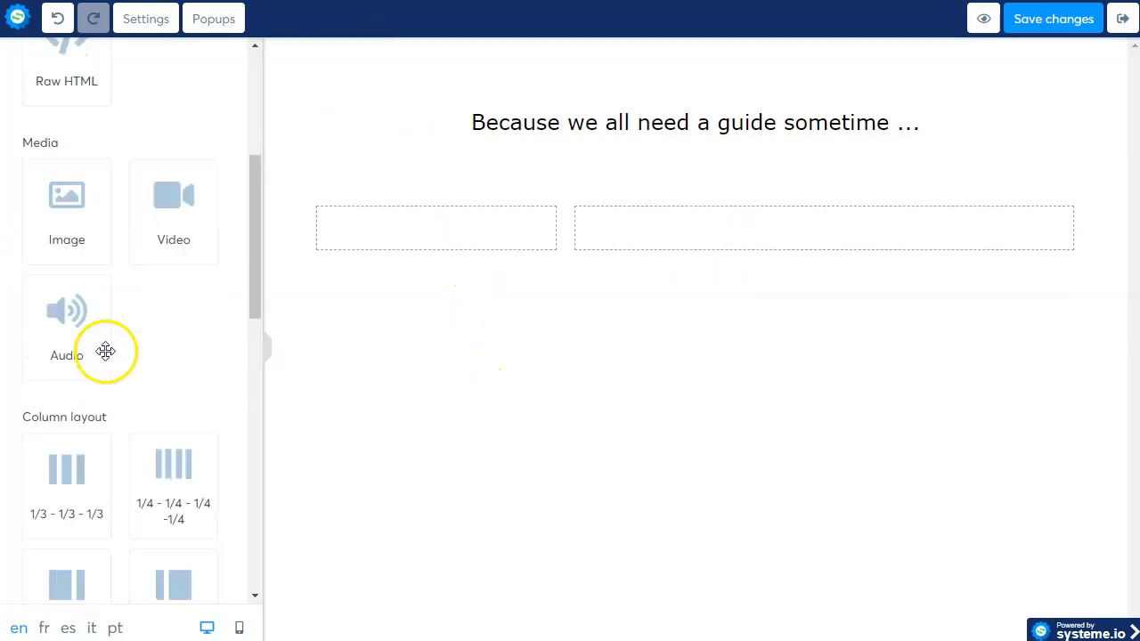
{"action": "left_click_drag", "start_coordinate": [69, 213], "coordinate": [758, 246]}
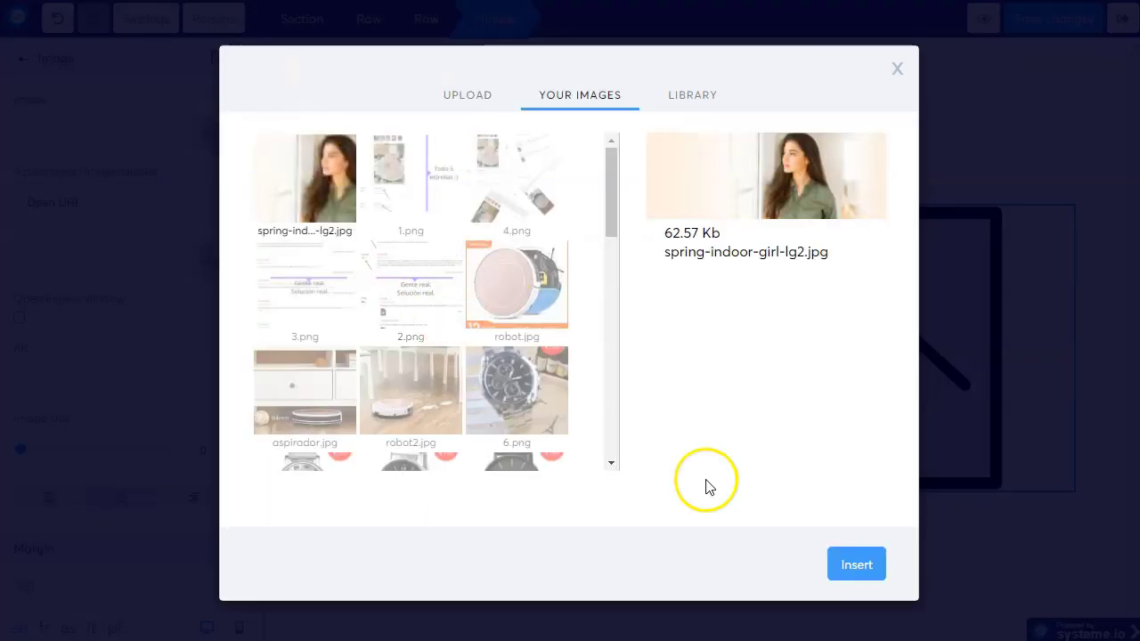
{"action": "left_click", "coordinate": [861, 569]}
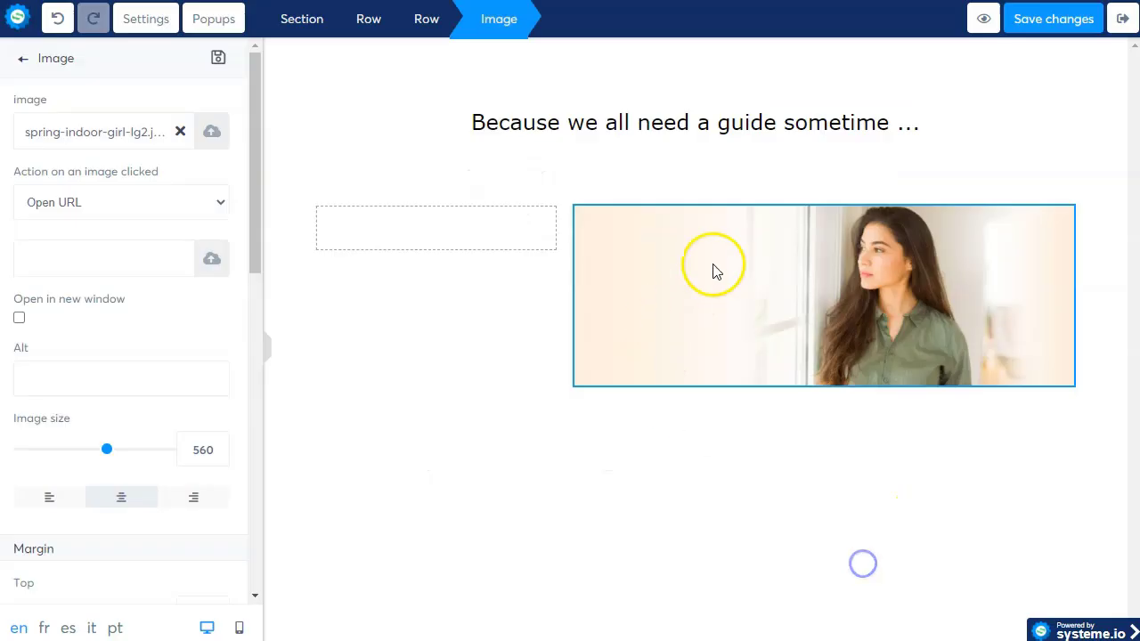
{"action": "left_click", "coordinate": [771, 280]}
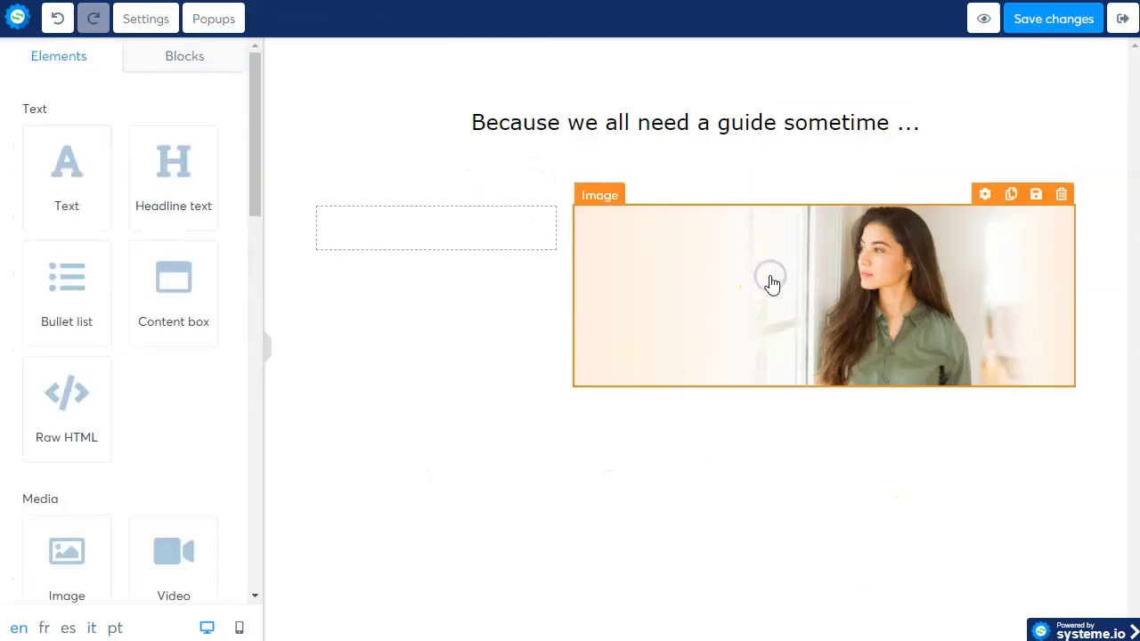
Set spring-indoor-girl-lg2.jpg as the background image of the outer row that holds the two-column layout
{"action": "left_click", "coordinate": [890, 175]}
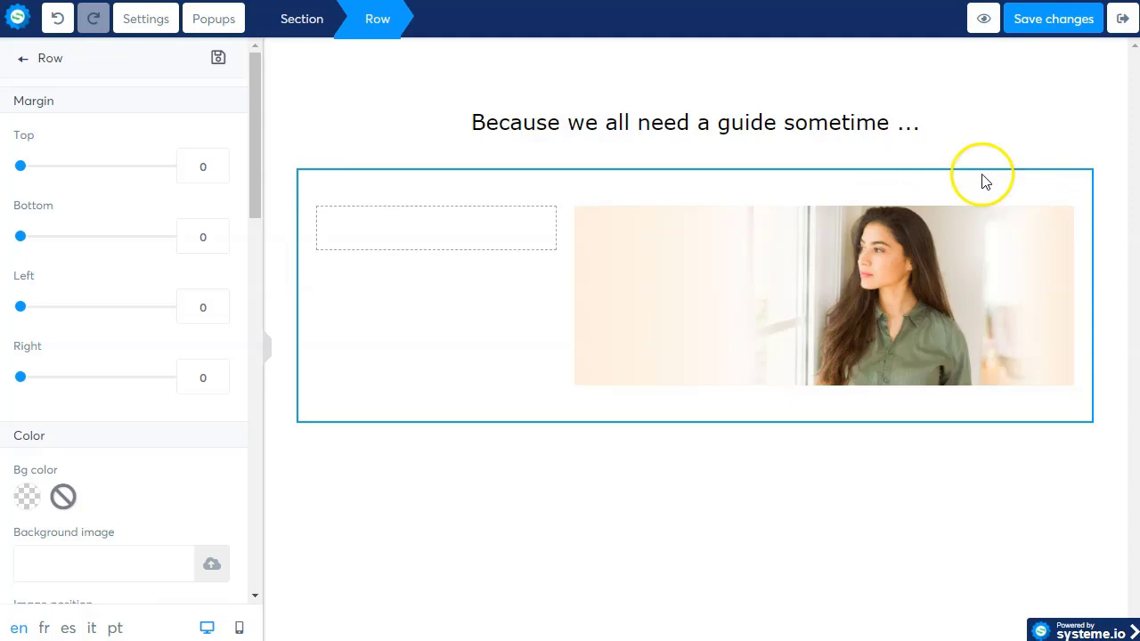
{"action": "left_click", "coordinate": [983, 180]}
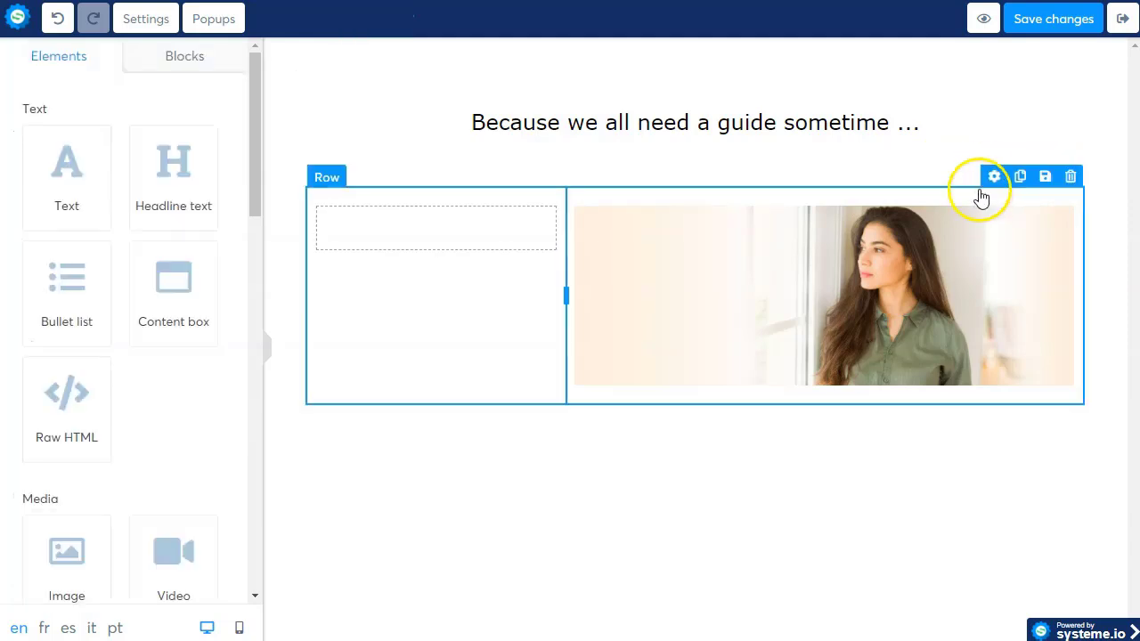
{"action": "left_click", "coordinate": [981, 182]}
{"action": "scroll", "coordinate": [8, 508], "scroll_direction": "down", "scroll_amount": 1}
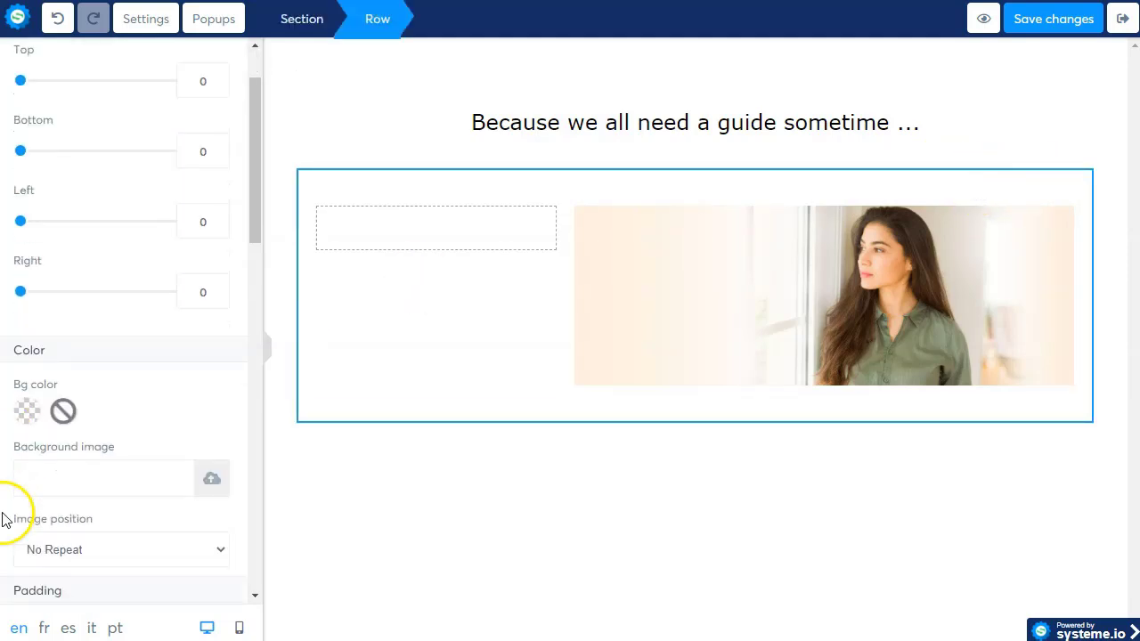
{"action": "left_click", "coordinate": [223, 472]}
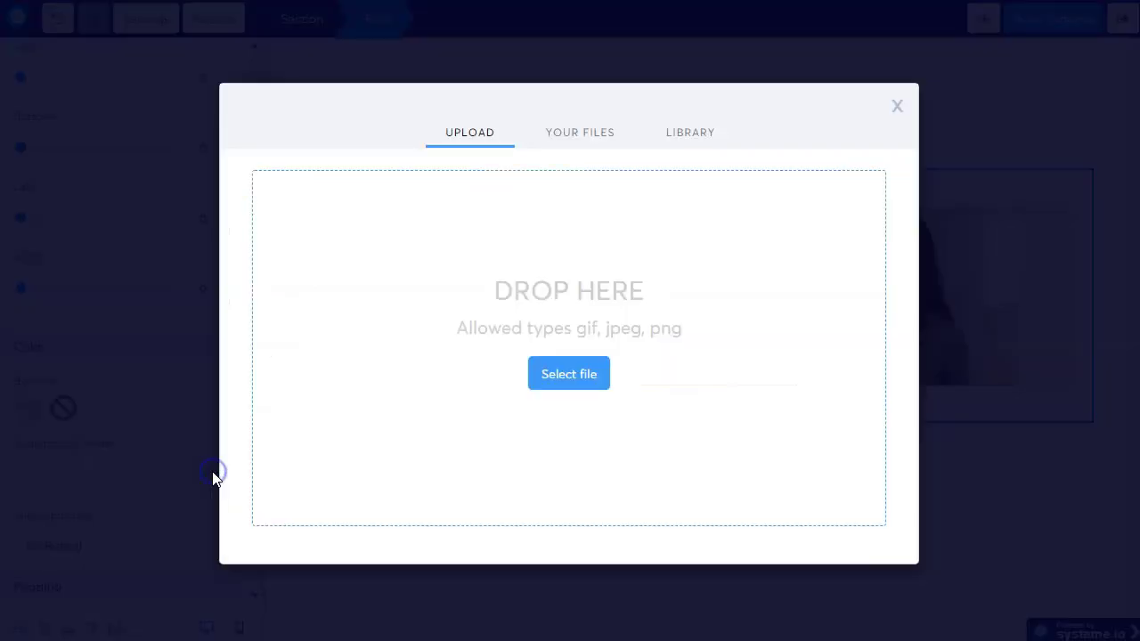
{"action": "left_click", "coordinate": [586, 132]}
{"action": "left_click", "coordinate": [301, 183]}
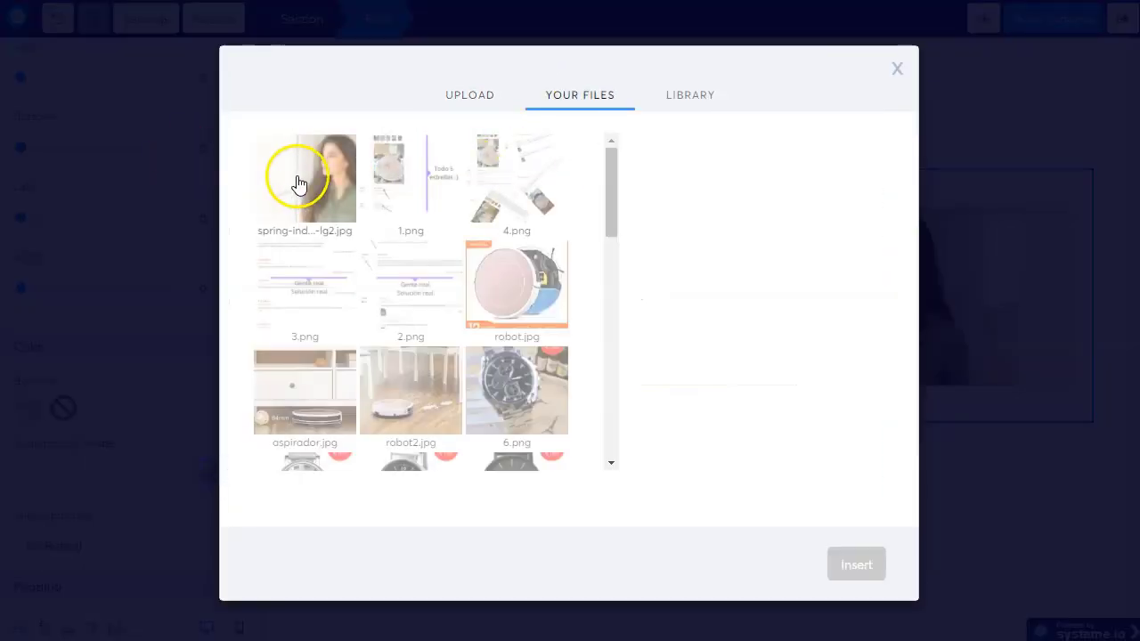
{"action": "left_click", "coordinate": [856, 566]}
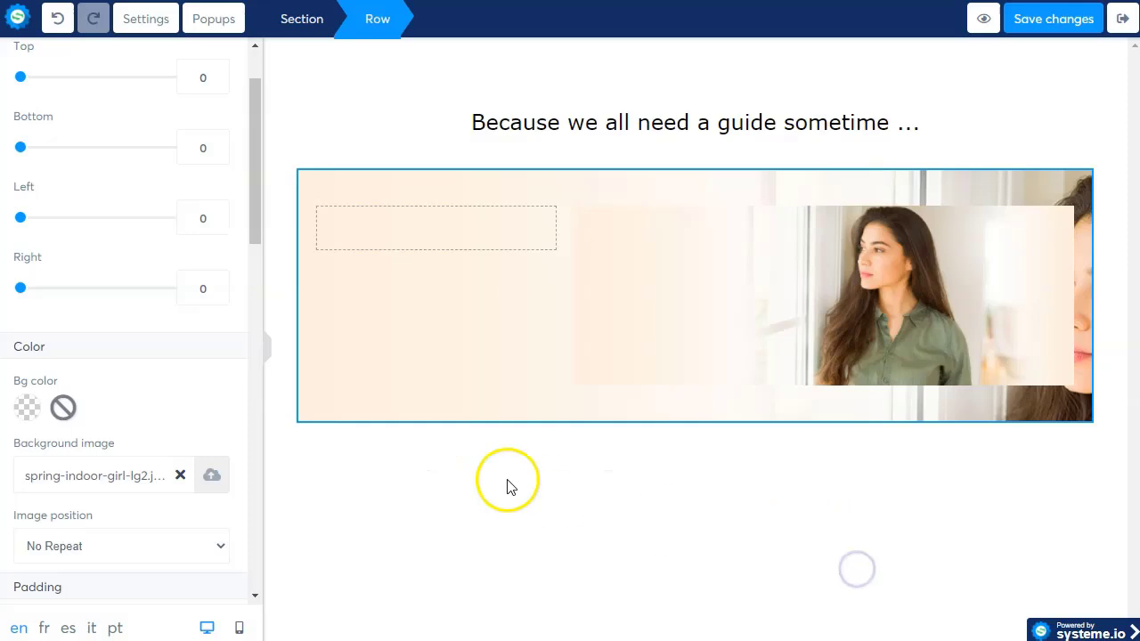
Delete the image element from the wider column of the two-column row
{"action": "left_click", "coordinate": [944, 283]}
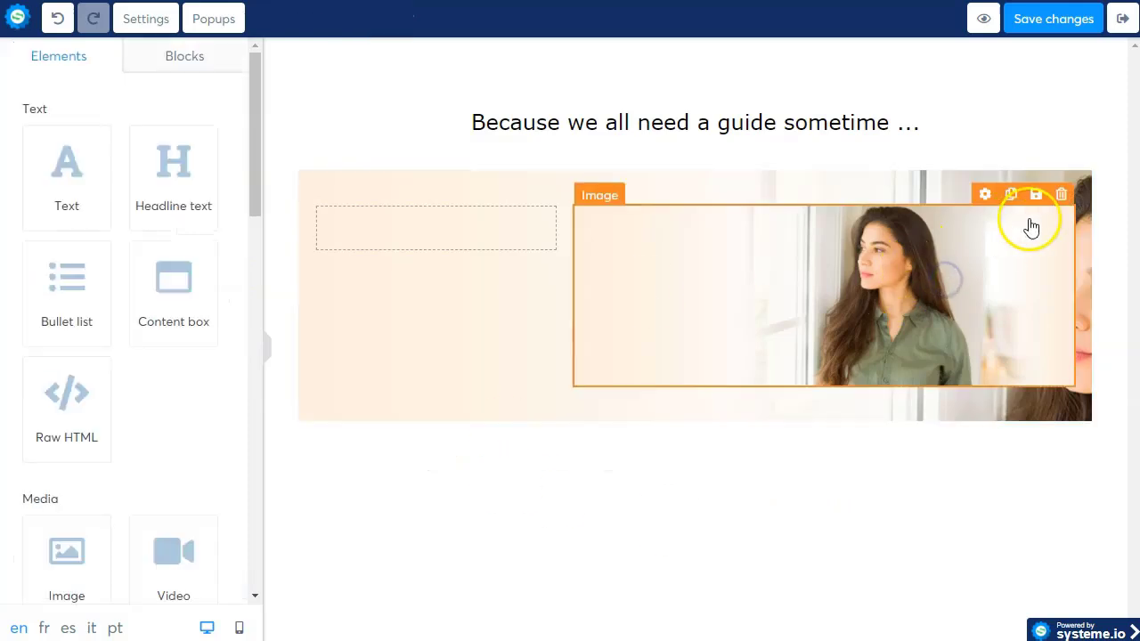
{"action": "left_click", "coordinate": [1060, 194]}
{"action": "left_click", "coordinate": [628, 52]}
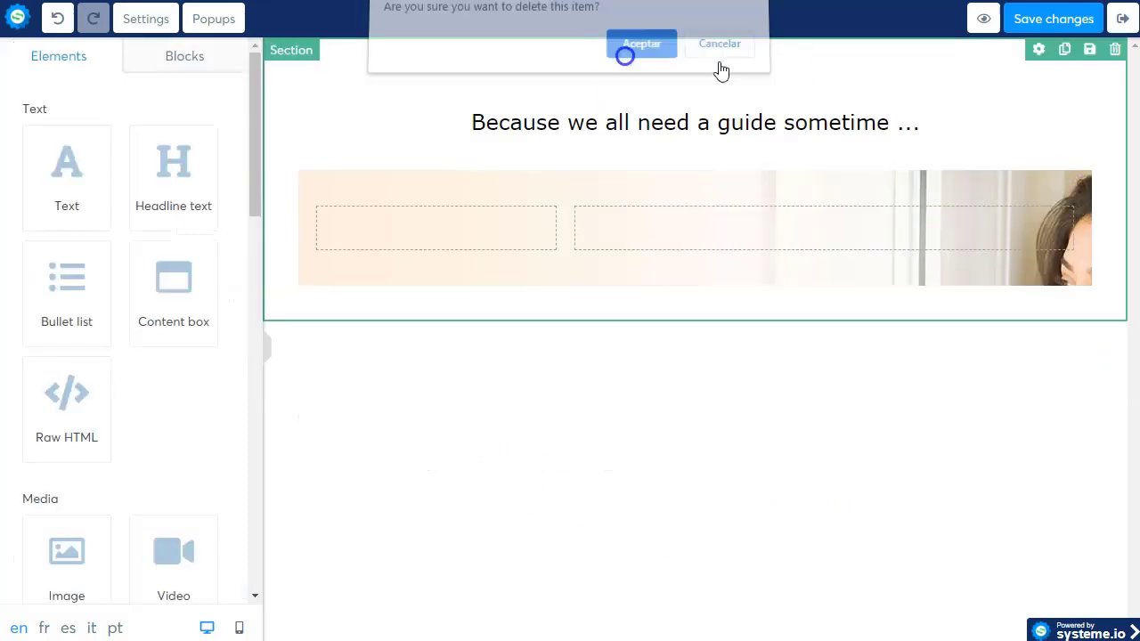
Copy the Psychic Source banner text from "Empower Your Positivity" through "As low as $1 per minute" into a new headline in the narrower column
{"action": "left_click", "coordinate": [424, 228]}
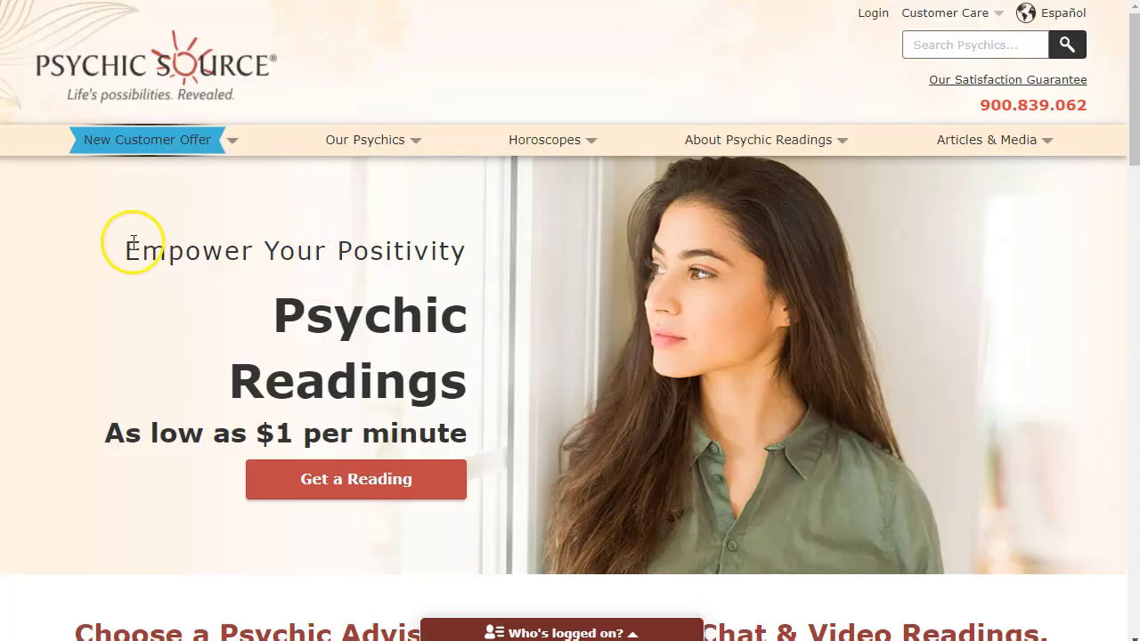
{"action": "left_click_drag", "start_coordinate": [132, 244], "coordinate": [452, 427]}
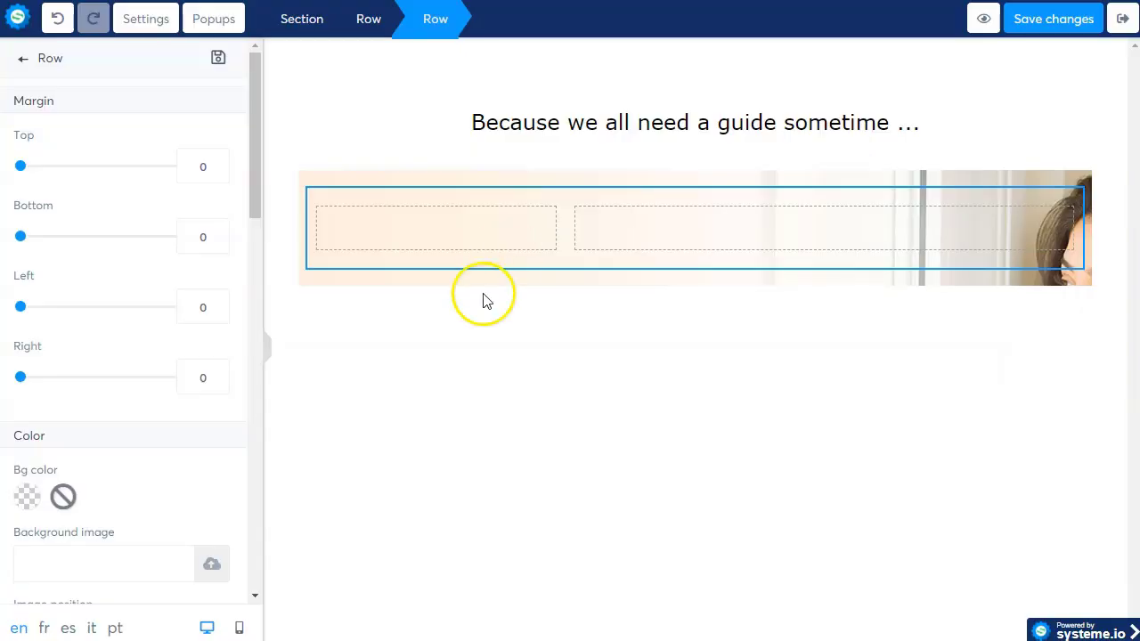
{"action": "left_click", "coordinate": [466, 226]}
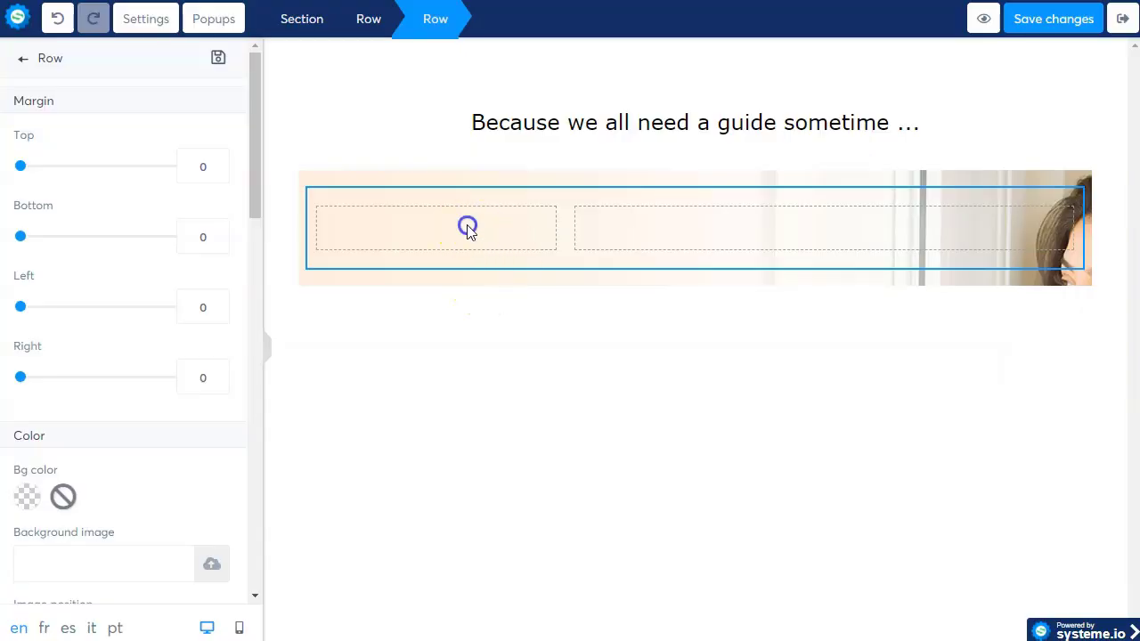
{"action": "left_click", "coordinate": [333, 213]}
{"action": "left_click_drag", "start_coordinate": [174, 169], "coordinate": [401, 236]}
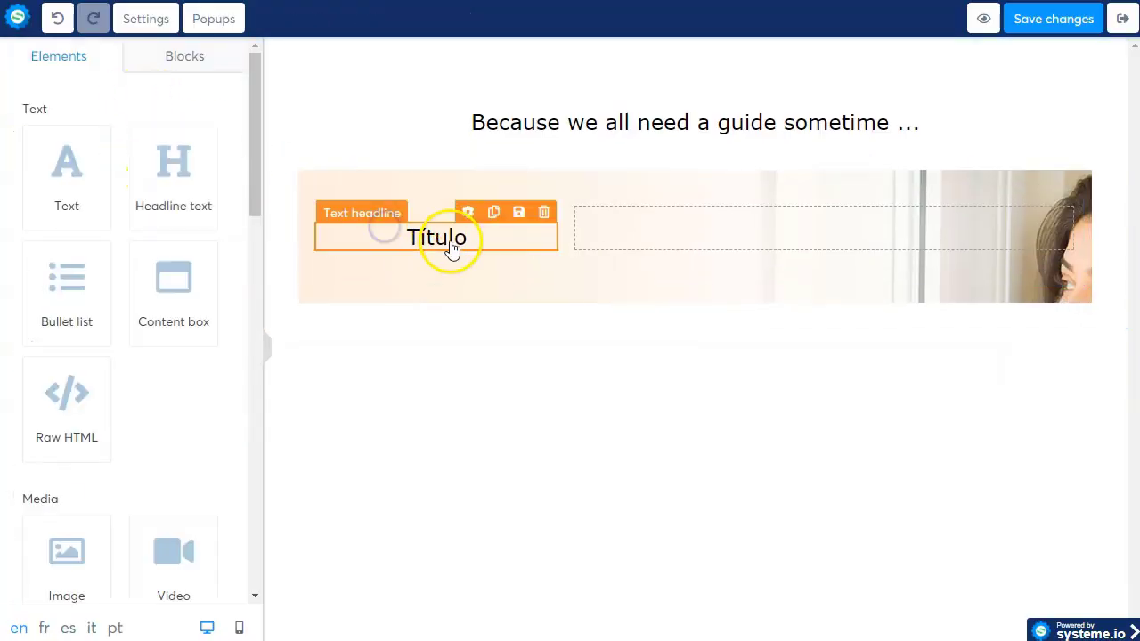
{"action": "double_click", "coordinate": [445, 233]}
{"action": "type", "text": "Empower Your Positivity Psychic ReadingsAs low as $1 per minute"}
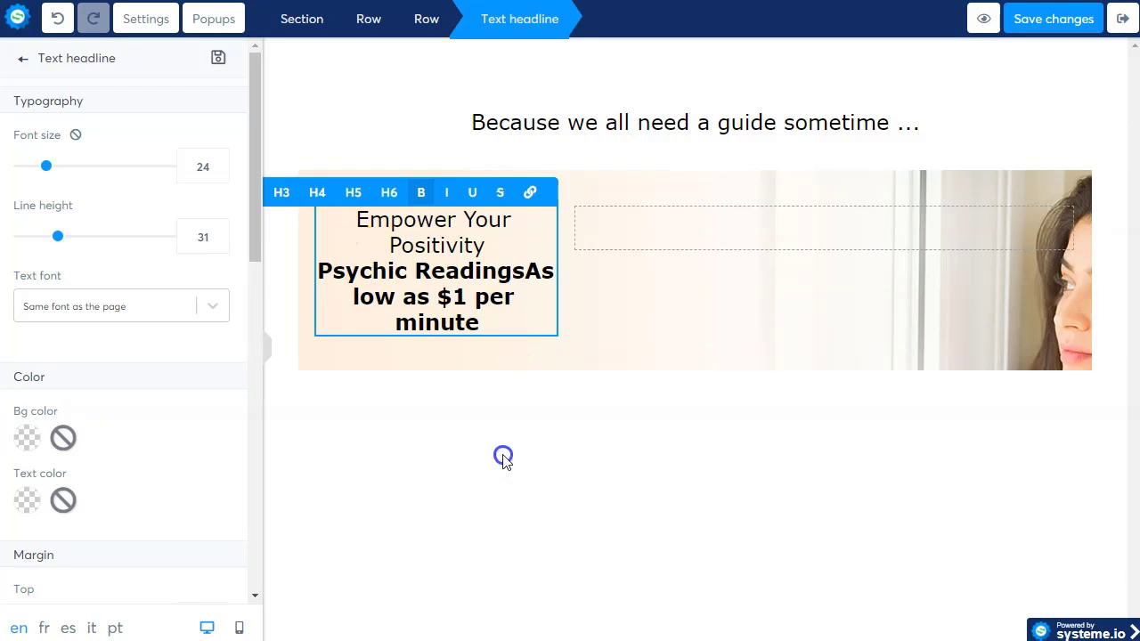
{"action": "left_click", "coordinate": [503, 459]}
Remove the bold "Psychic ReadingsAs low as $1 per minute" text and its leftover blank line from the narrower column's headline
{"action": "left_click", "coordinate": [539, 319]}
{"action": "left_click_drag", "start_coordinate": [541, 320], "coordinate": [326, 258]}
{"action": "key", "text": "BackSpace"}
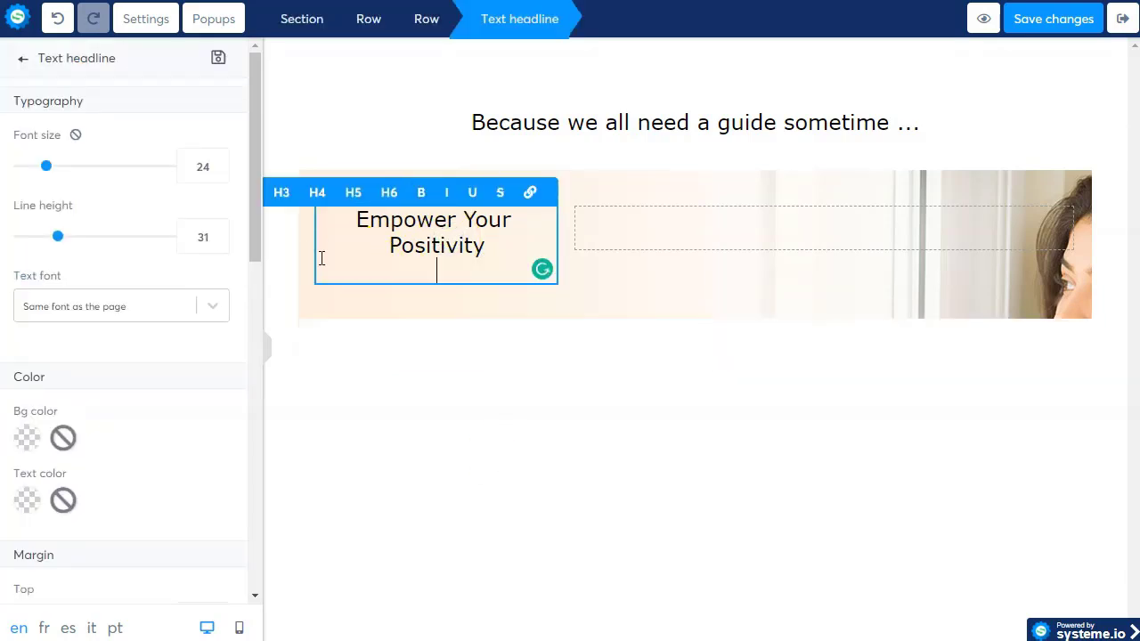
{"action": "key", "text": "BackSpace"}
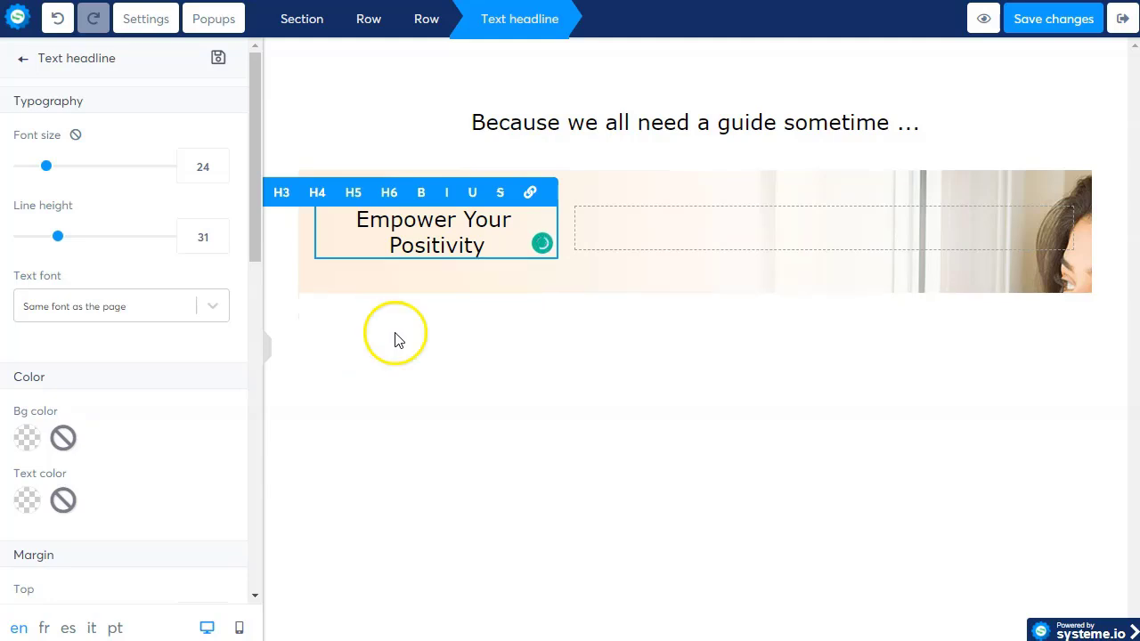
{"action": "left_click", "coordinate": [397, 339]}
Add a second headline below "Empower Your Positivity" with the pasted text "Psychic ReadingsAs low as $1 per minute"
{"action": "left_click_drag", "start_coordinate": [169, 178], "coordinate": [430, 265]}
{"action": "double_click", "coordinate": [437, 286]}
{"action": "type", "text": "Psychic ReadingsAs low as $1 per minute"}
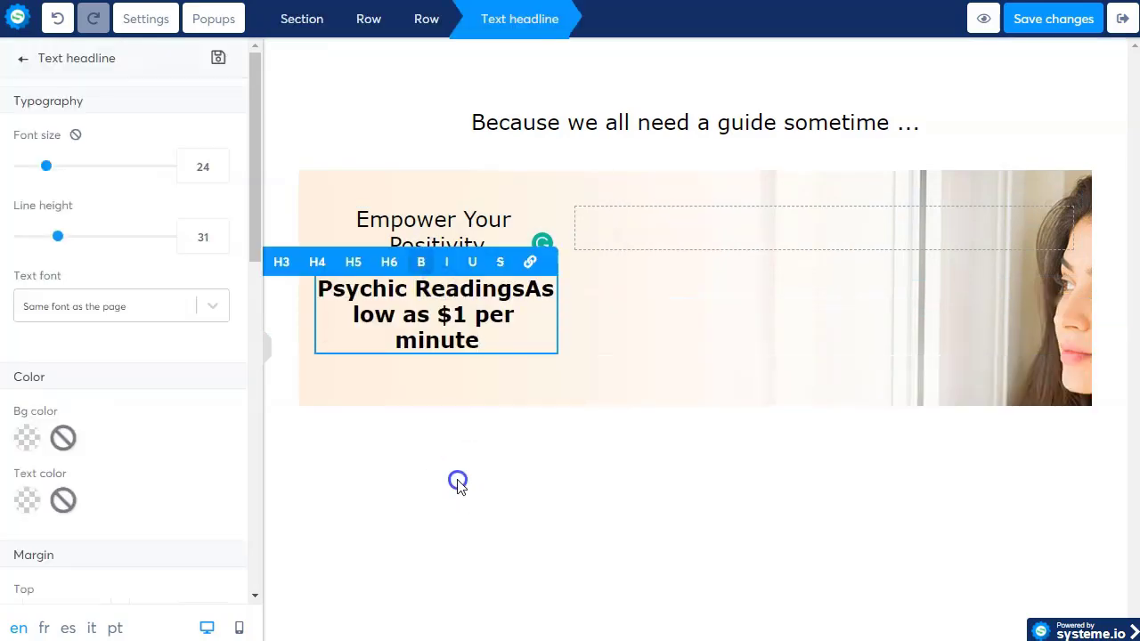
{"action": "left_click", "coordinate": [458, 482]}
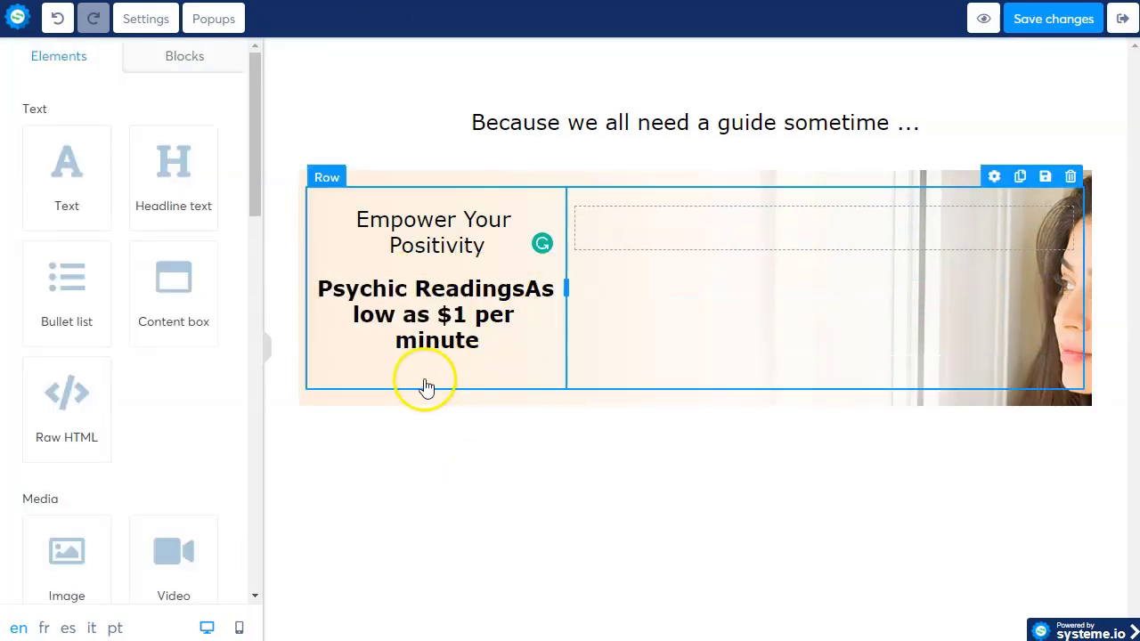
Add a button element and place it in the narrower column below the bold headline
{"action": "scroll", "coordinate": [104, 373], "scroll_direction": "down", "scroll_amount": 5}
{"action": "scroll", "coordinate": [105, 374], "scroll_direction": "down", "scroll_amount": 8}
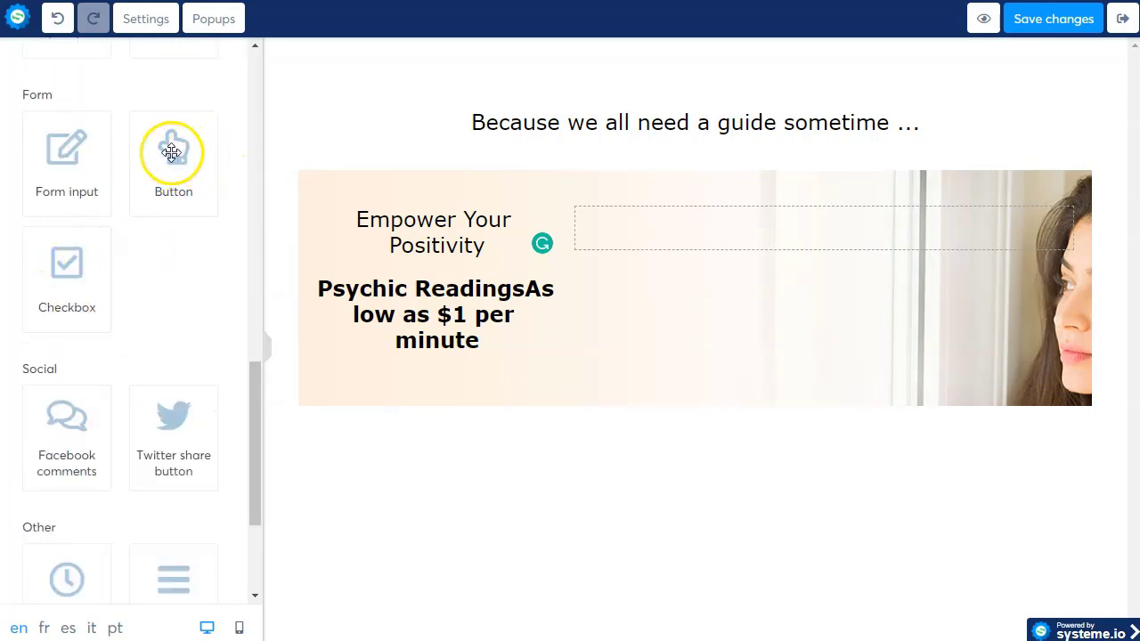
{"action": "left_click_drag", "start_coordinate": [169, 150], "coordinate": [429, 381]}
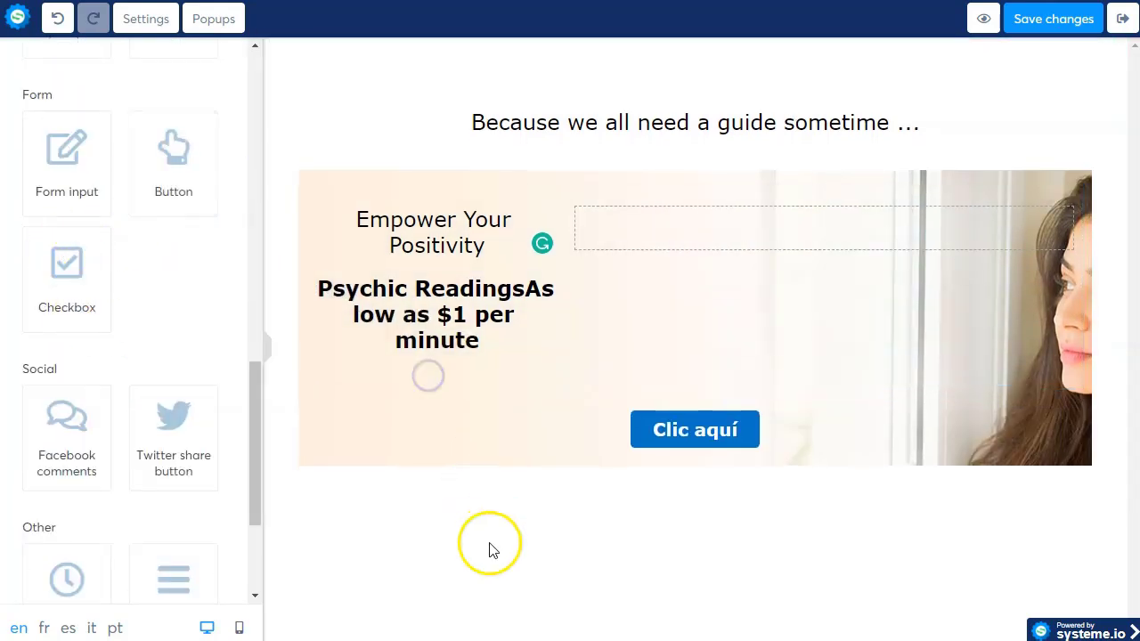
{"action": "left_click_drag", "start_coordinate": [730, 433], "coordinate": [484, 371]}
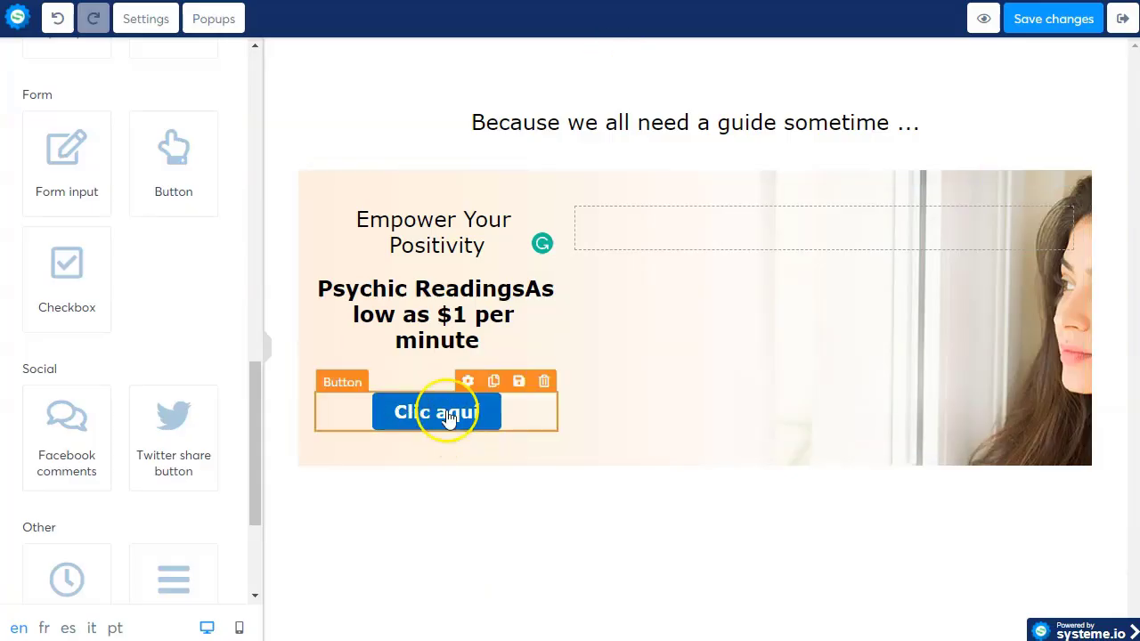
Set the new button's text to "Get a reading"
{"action": "left_click", "coordinate": [461, 410]}
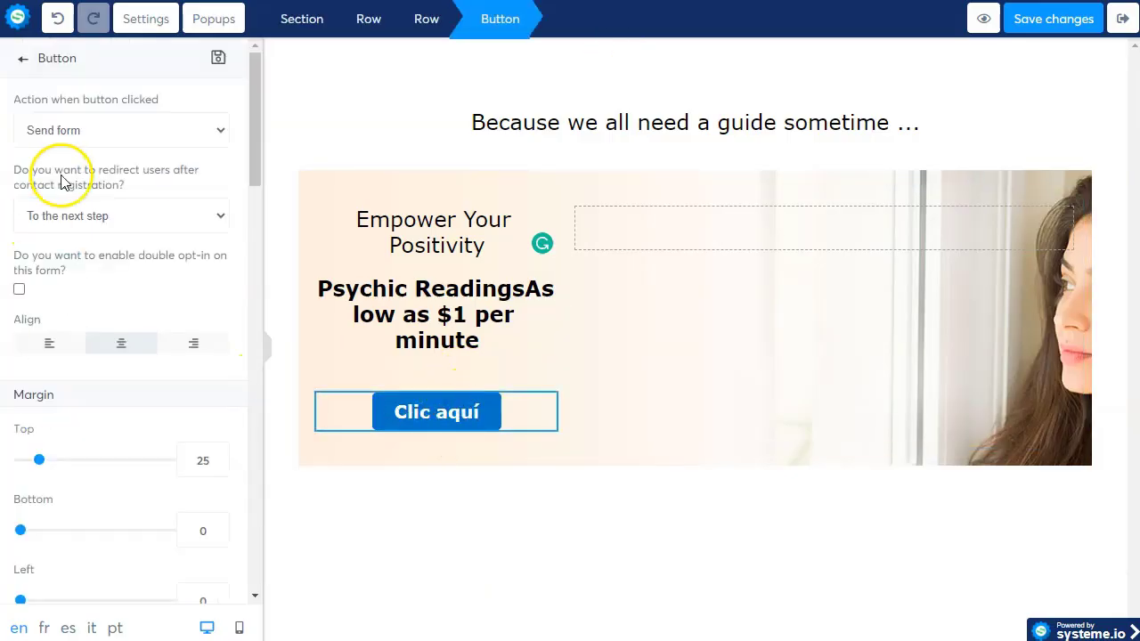
{"action": "scroll", "coordinate": [92, 335], "scroll_direction": "down", "scroll_amount": 6}
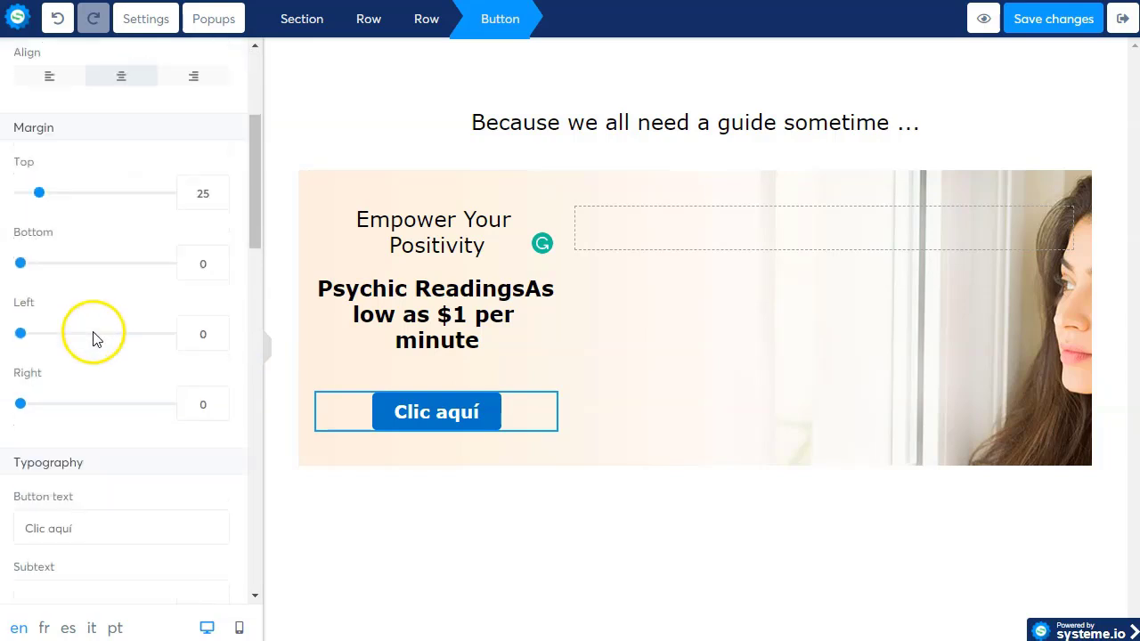
{"action": "left_click", "coordinate": [79, 258]}
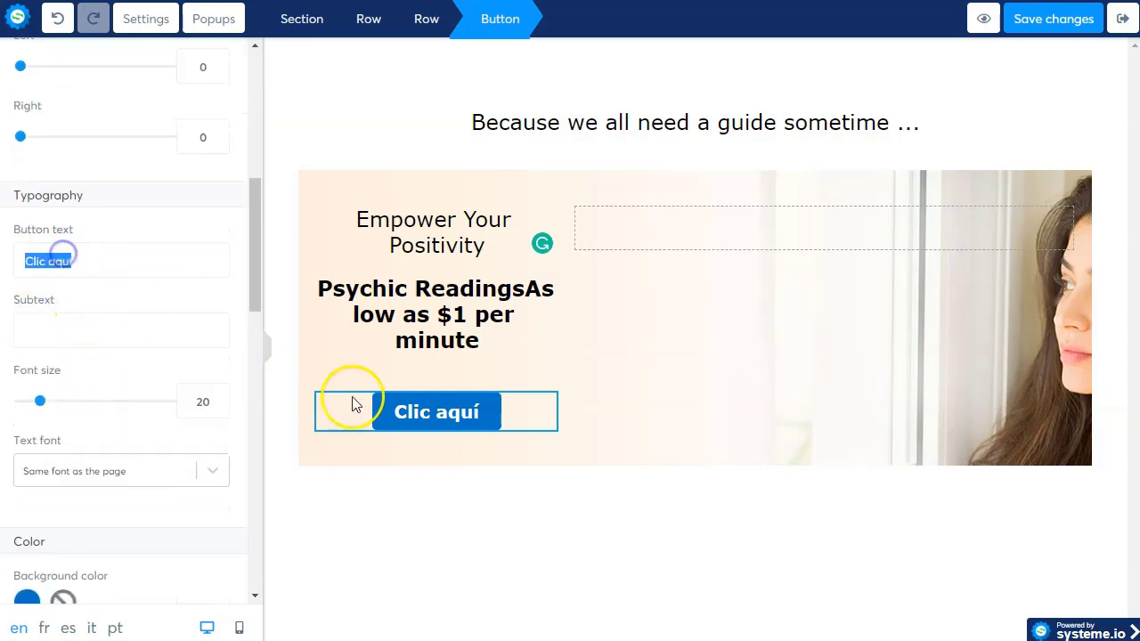
{"action": "type", "text": "Get"}
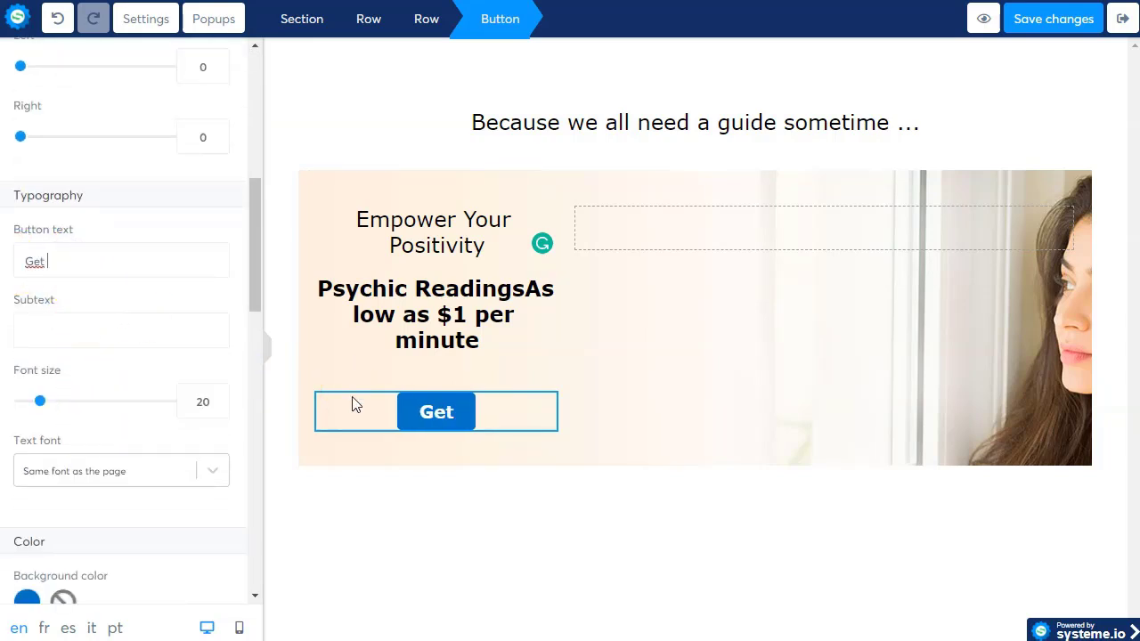
{"action": "type", "text": " a readi"}
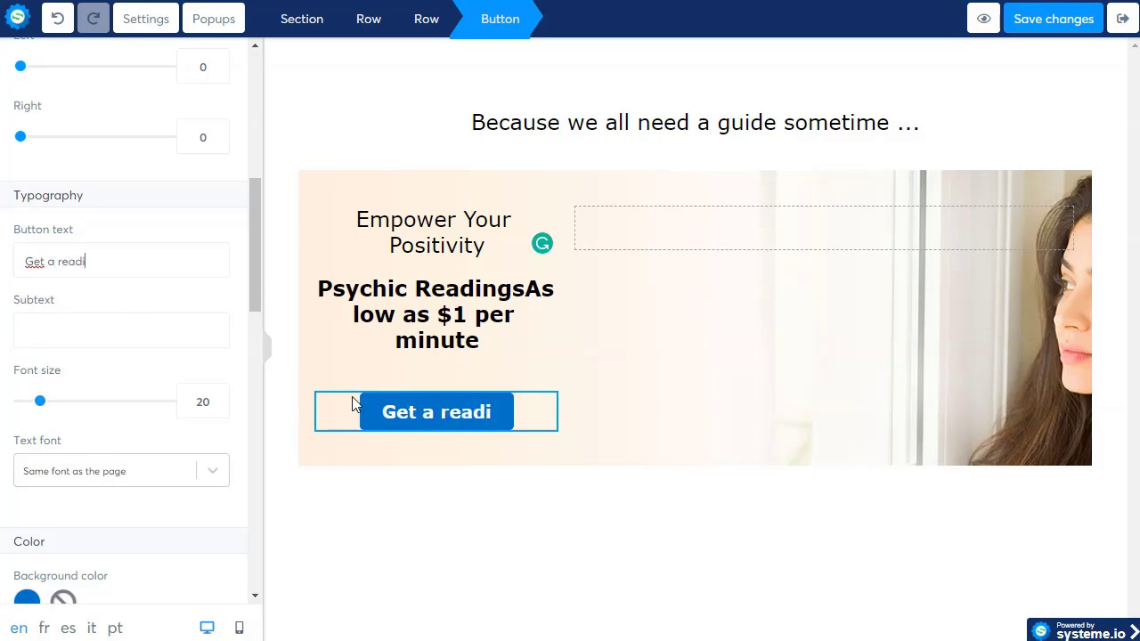
{"action": "type", "text": "ng"}
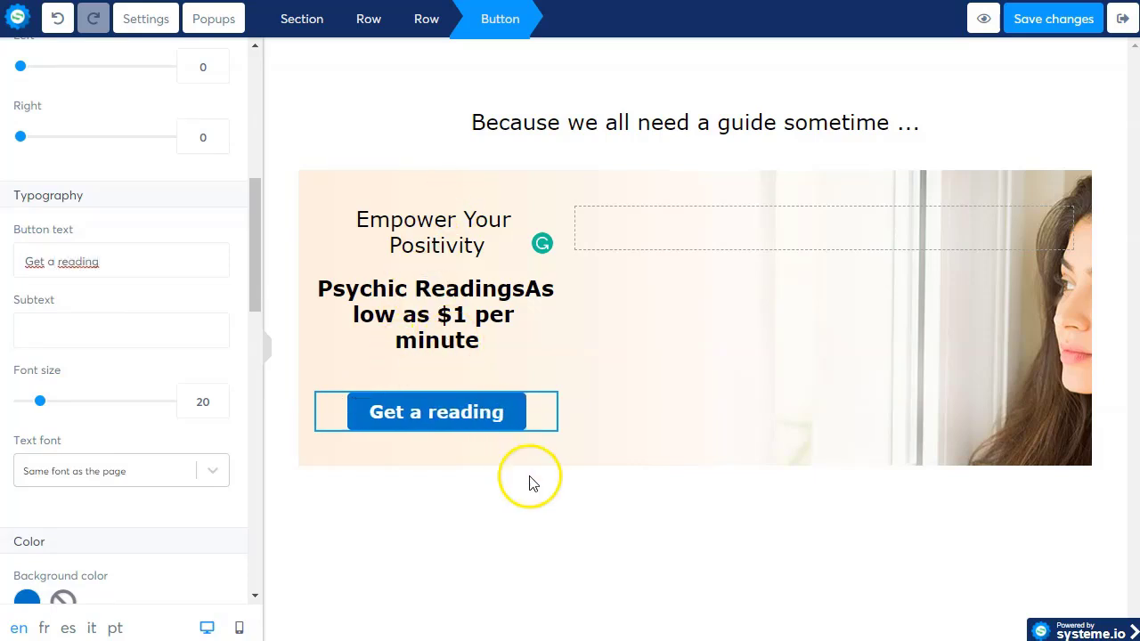
{"action": "left_click", "coordinate": [557, 557]}
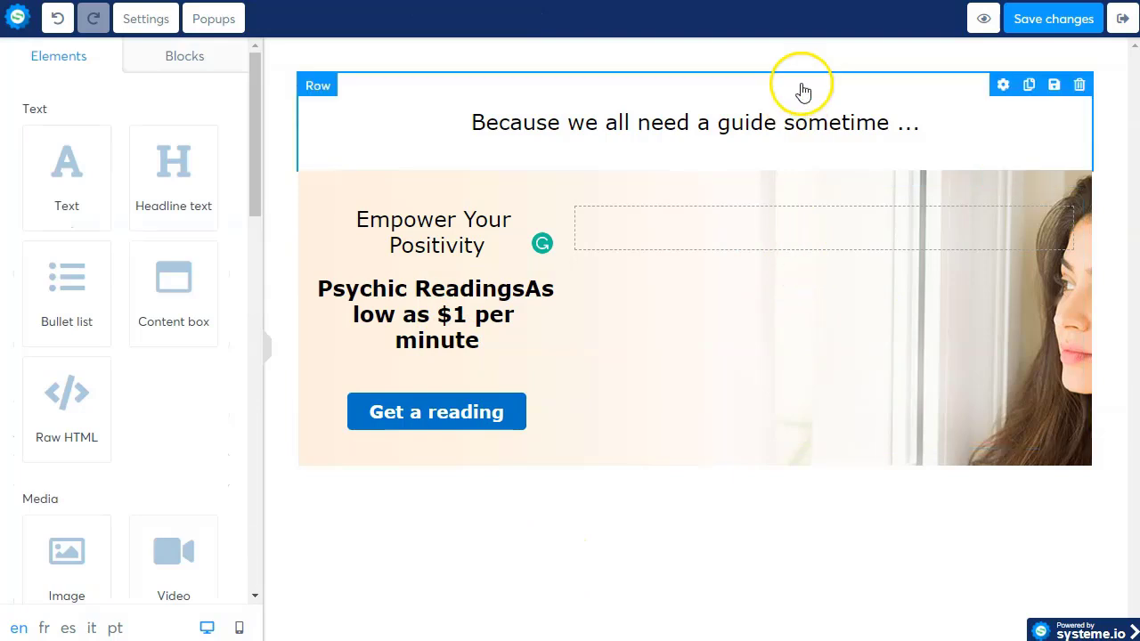
{"action": "left_click", "coordinate": [780, 127]}
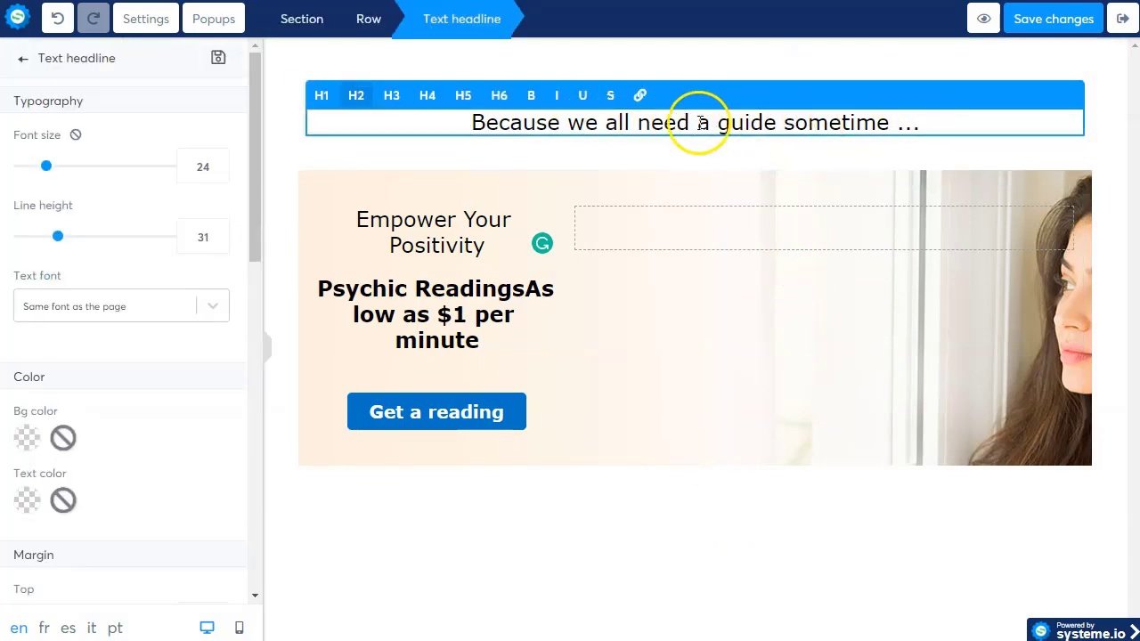
{"action": "left_click", "coordinate": [732, 514]}
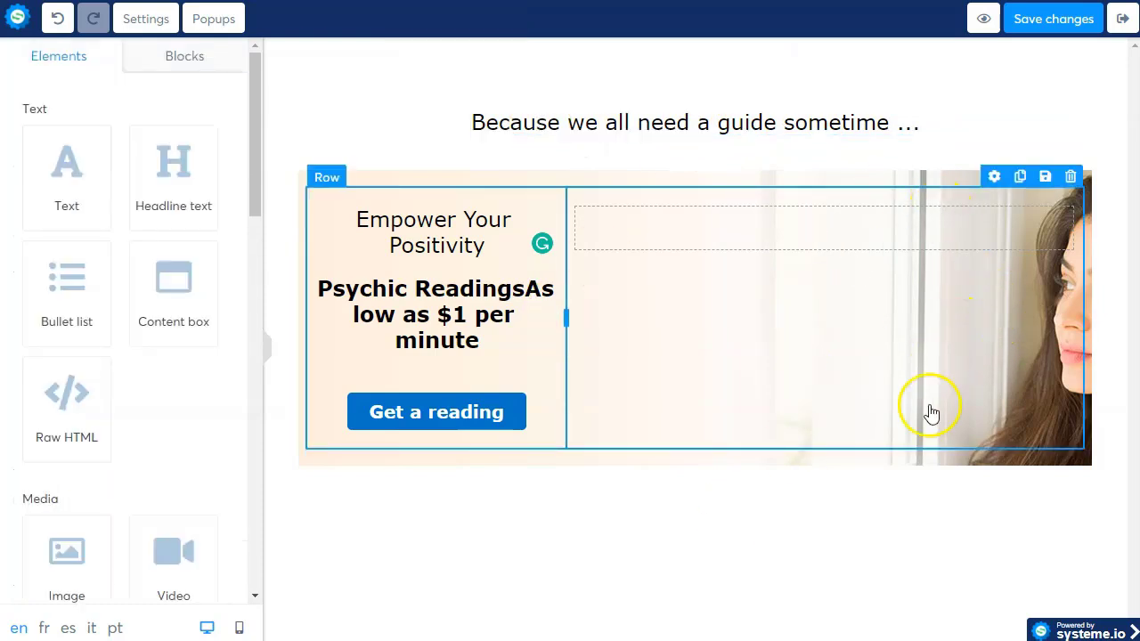
Try Full center (fixed) for the outer row's background image position, and settle on Fill 100% width
{"action": "left_click", "coordinate": [1004, 337]}
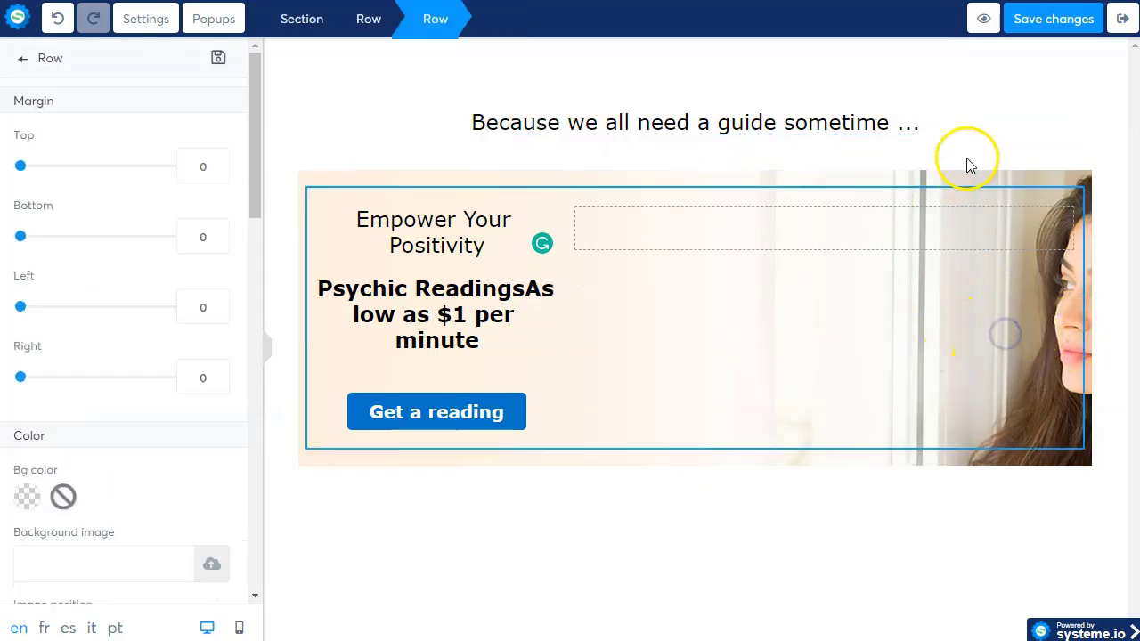
{"action": "left_click", "coordinate": [968, 185]}
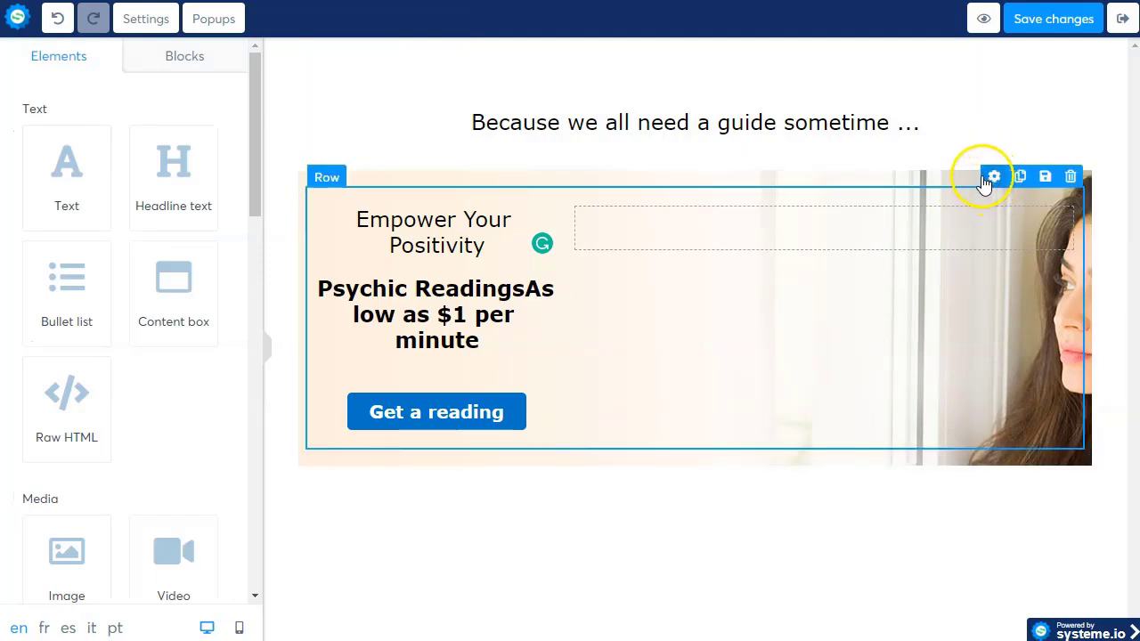
{"action": "left_click", "coordinate": [969, 181]}
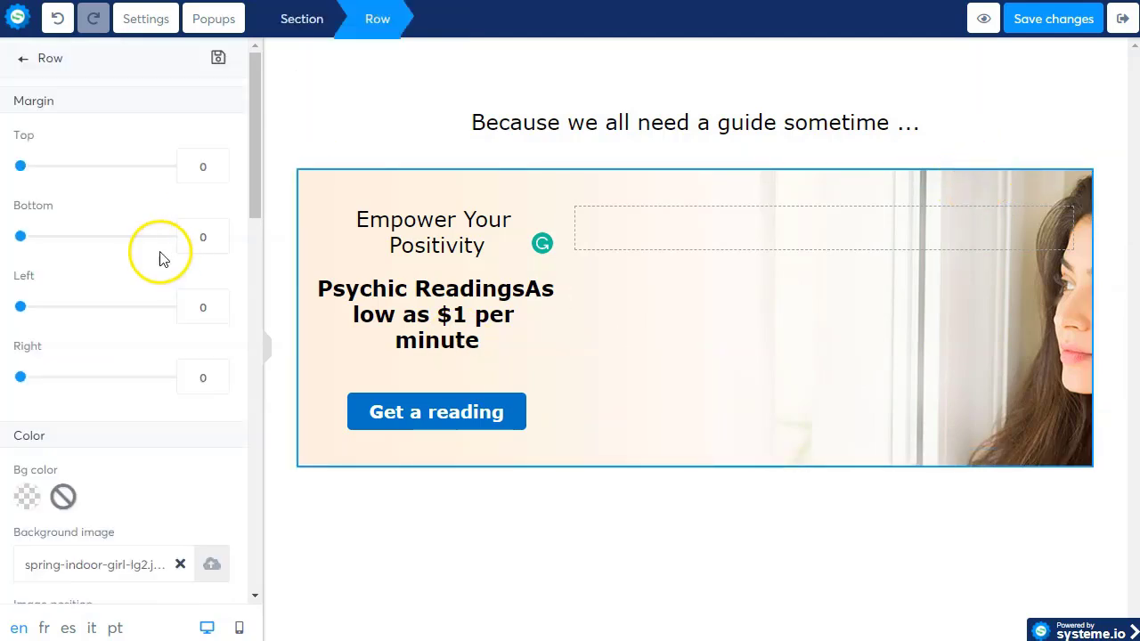
{"action": "scroll", "coordinate": [145, 364], "scroll_direction": "down", "scroll_amount": 5}
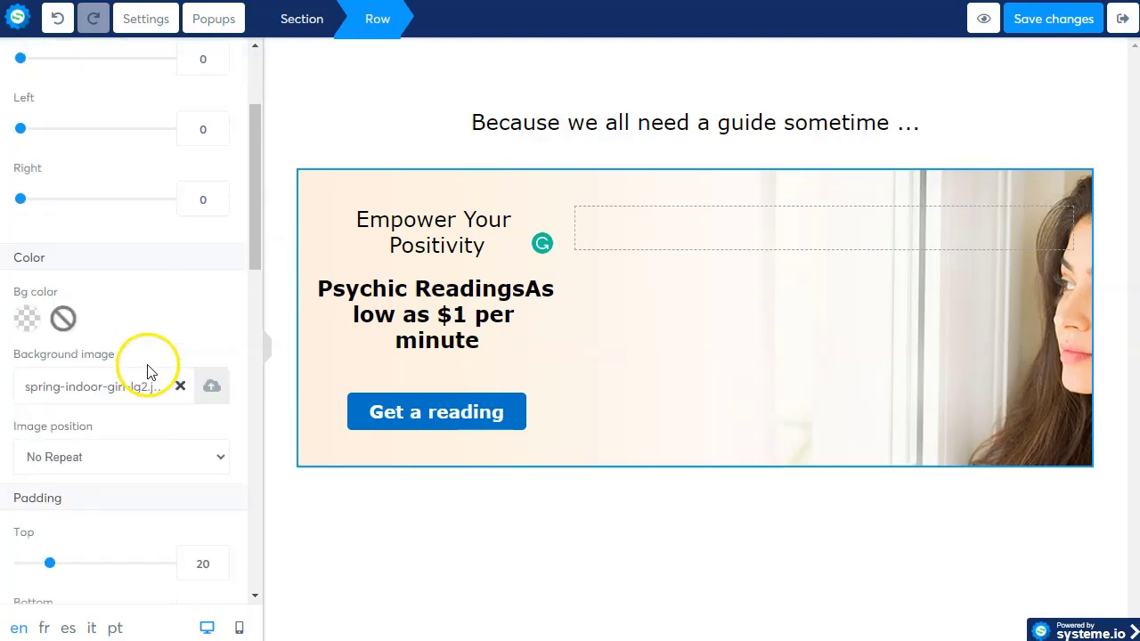
{"action": "left_click", "coordinate": [133, 190]}
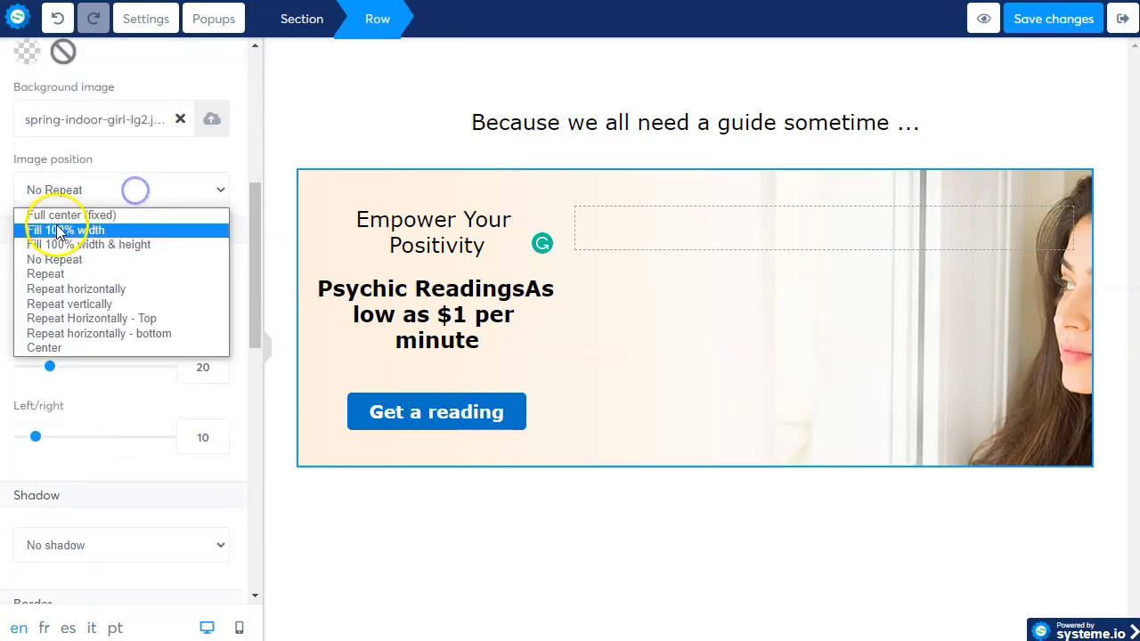
{"action": "left_click", "coordinate": [89, 215]}
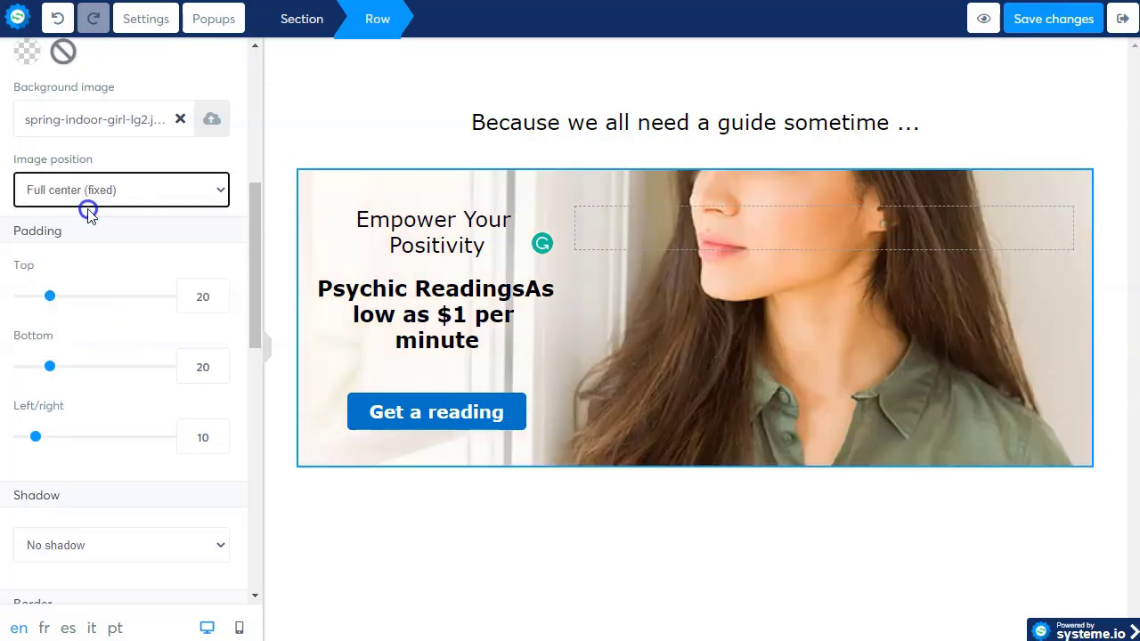
{"action": "left_click", "coordinate": [94, 189]}
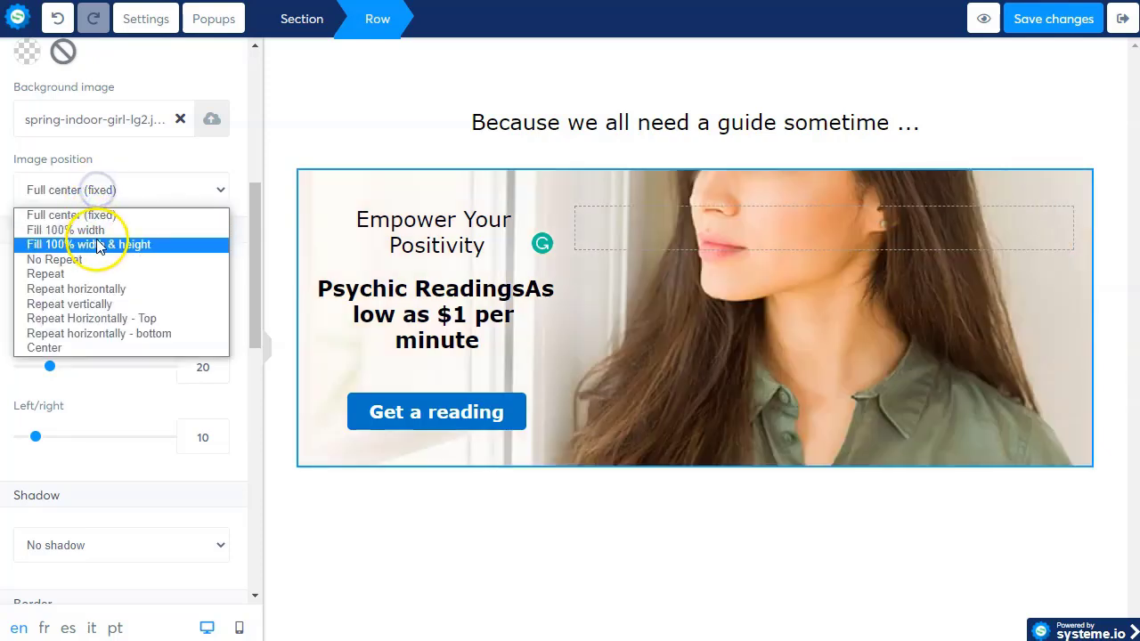
{"action": "left_click", "coordinate": [89, 229]}
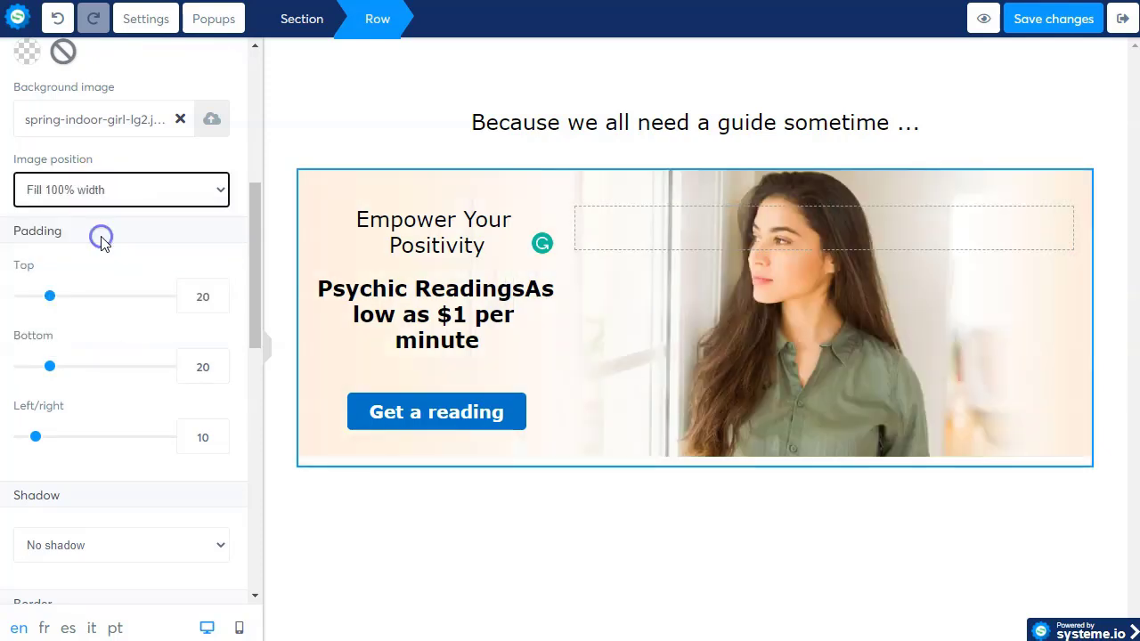
{"action": "left_click", "coordinate": [759, 608]}
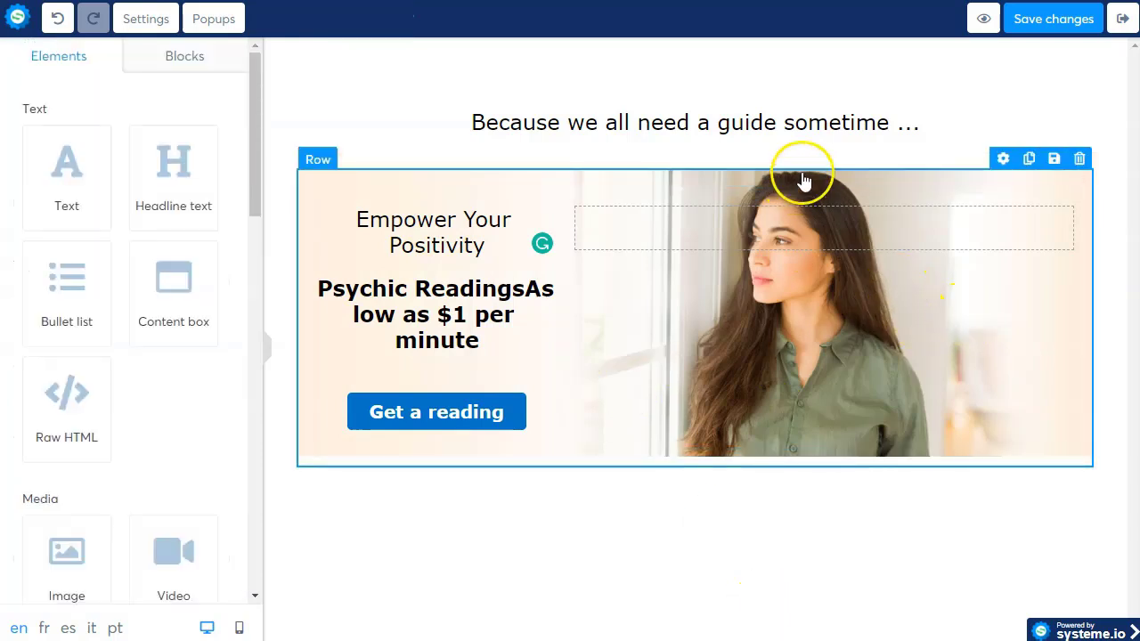
Set the action of the "Get a reading" button to Open URL
{"action": "left_click", "coordinate": [455, 428]}
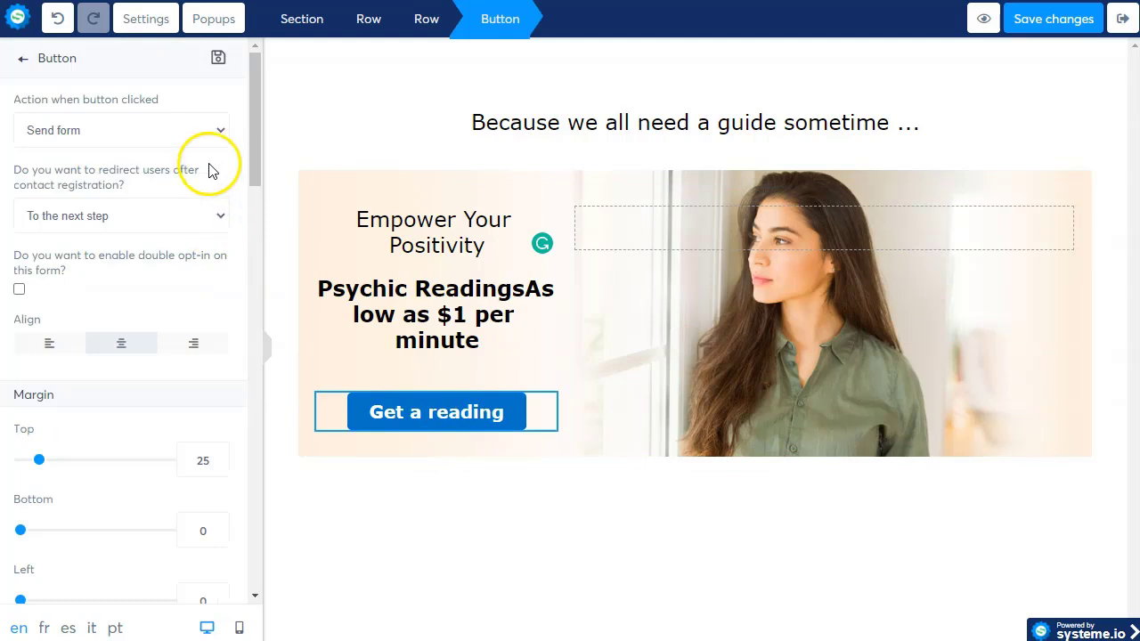
{"action": "left_click", "coordinate": [215, 132]}
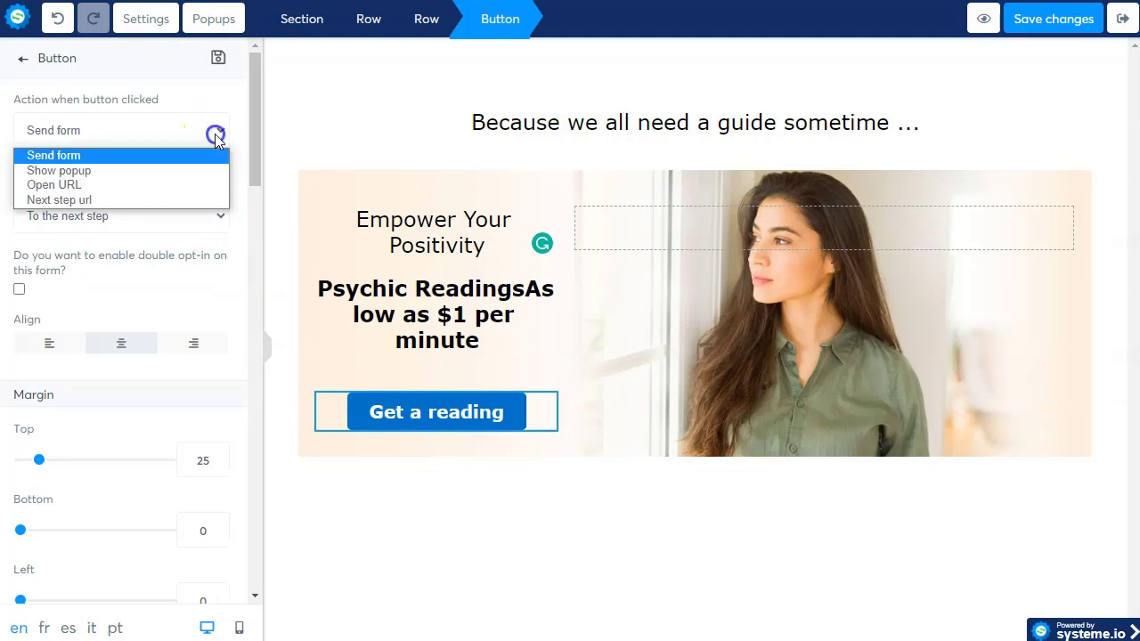
{"action": "left_click", "coordinate": [100, 185]}
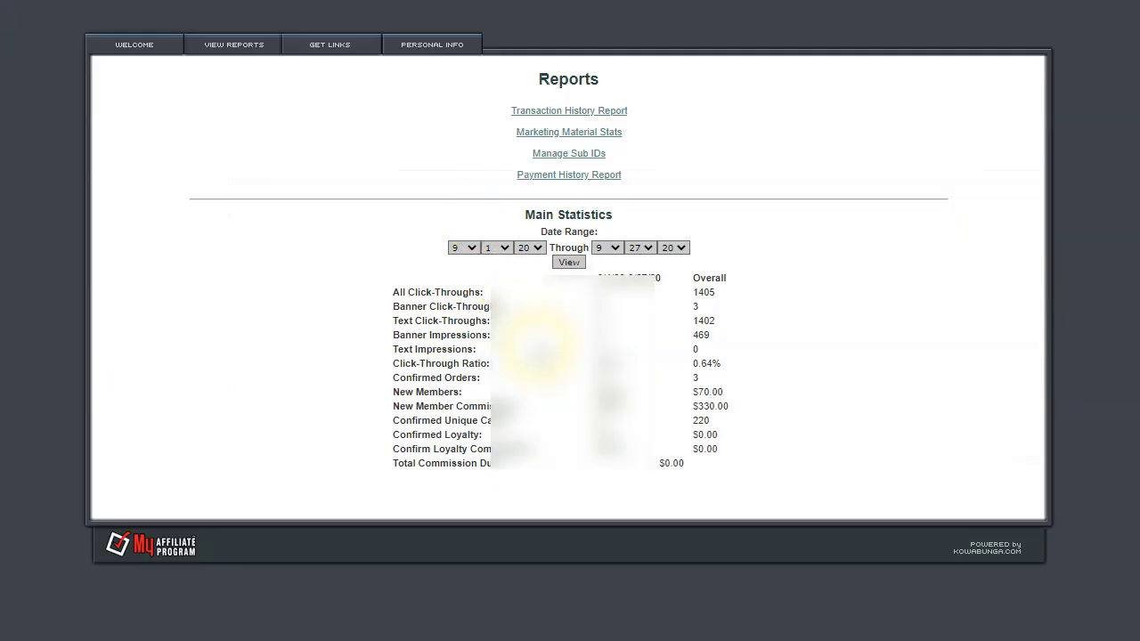
In the Psychic Source affiliate portal, copy the link address from the HTML code of the 10 minute psychic reading text link
{"action": "left_click", "coordinate": [328, 49]}
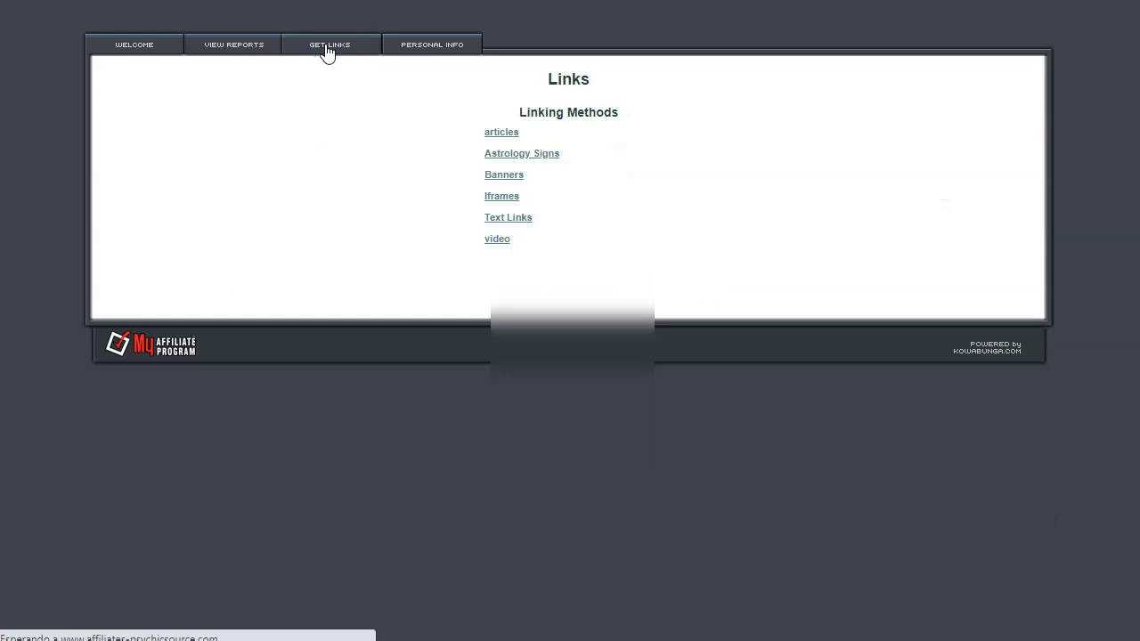
{"action": "left_click", "coordinate": [507, 217]}
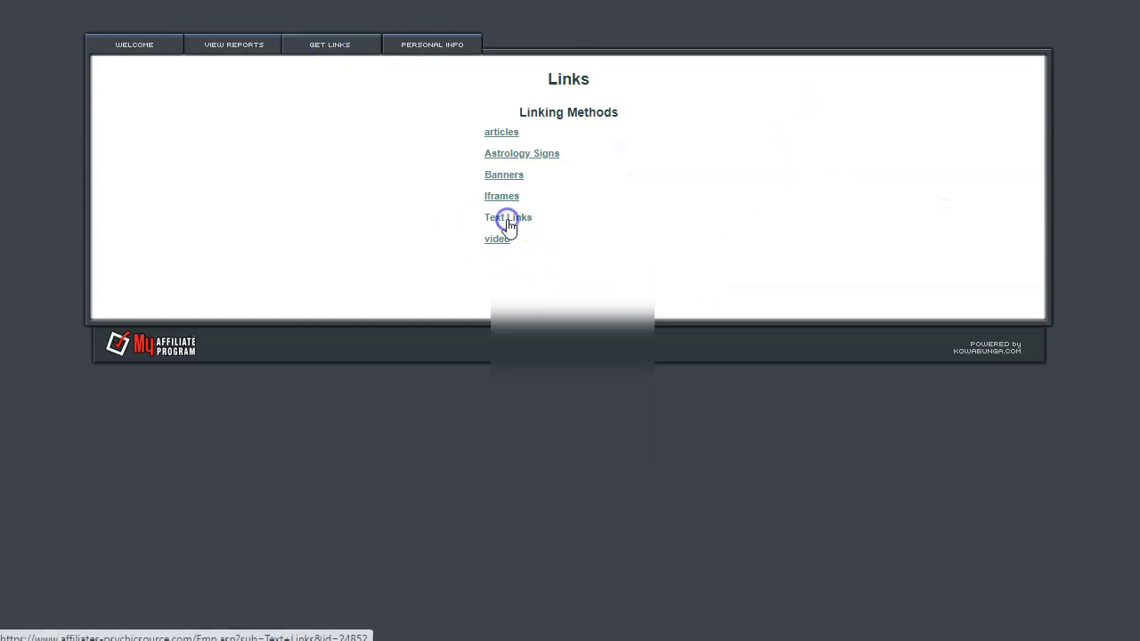
{"action": "left_click", "coordinate": [511, 134]}
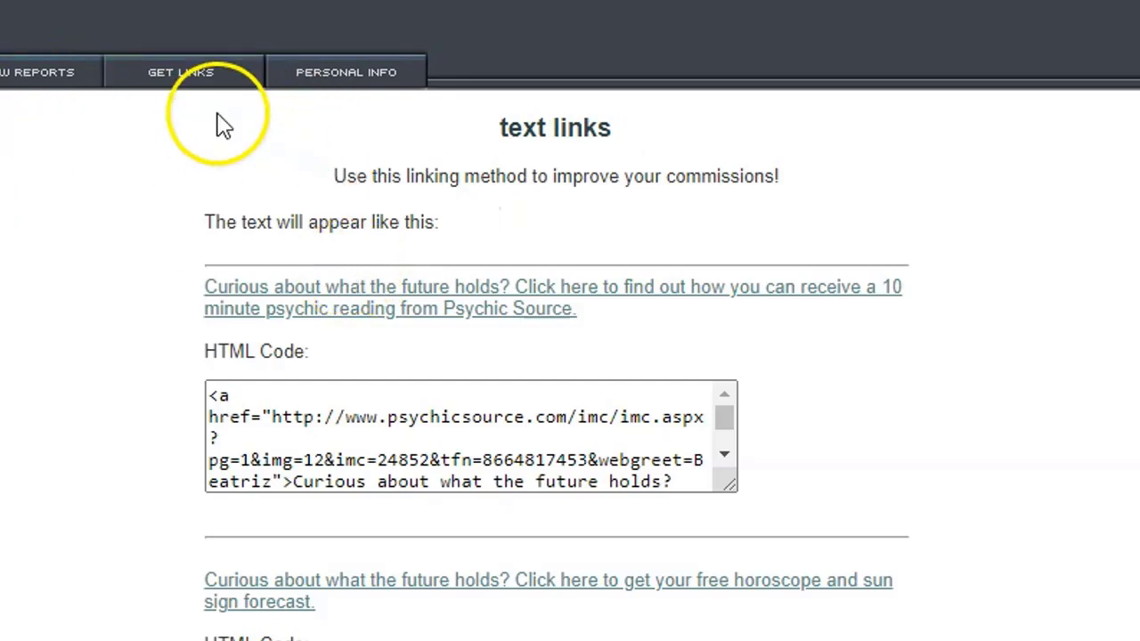
{"action": "left_click_drag", "start_coordinate": [729, 484], "coordinate": [1051, 633]}
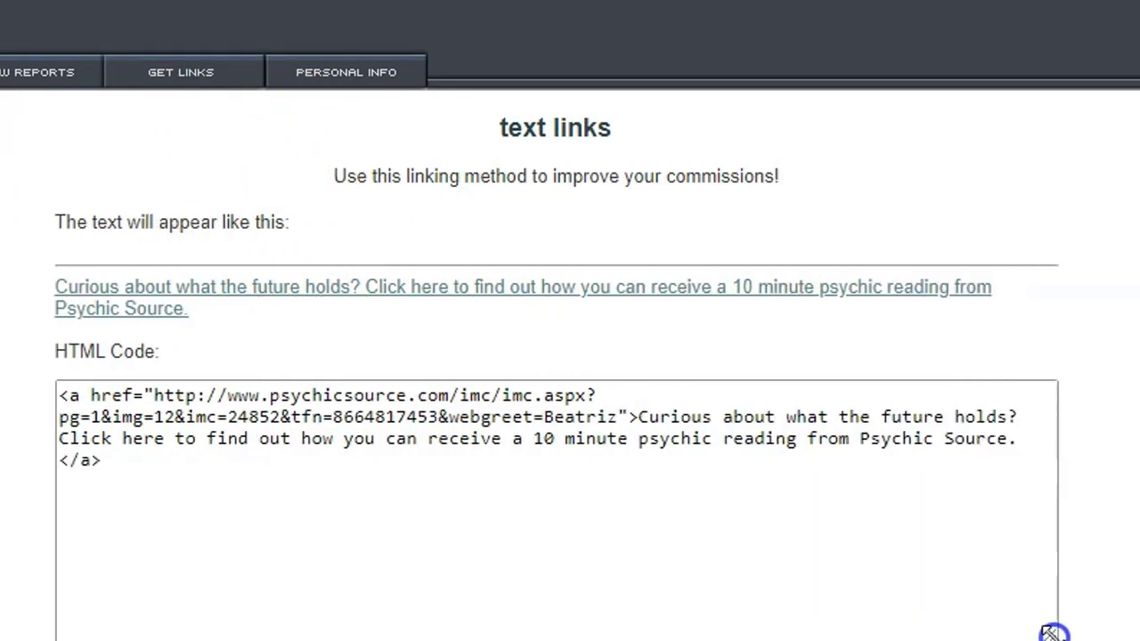
{"action": "left_click", "coordinate": [614, 423]}
{"action": "left_click_drag", "start_coordinate": [614, 423], "coordinate": [148, 395]}
{"action": "right_click", "coordinate": [187, 383]}
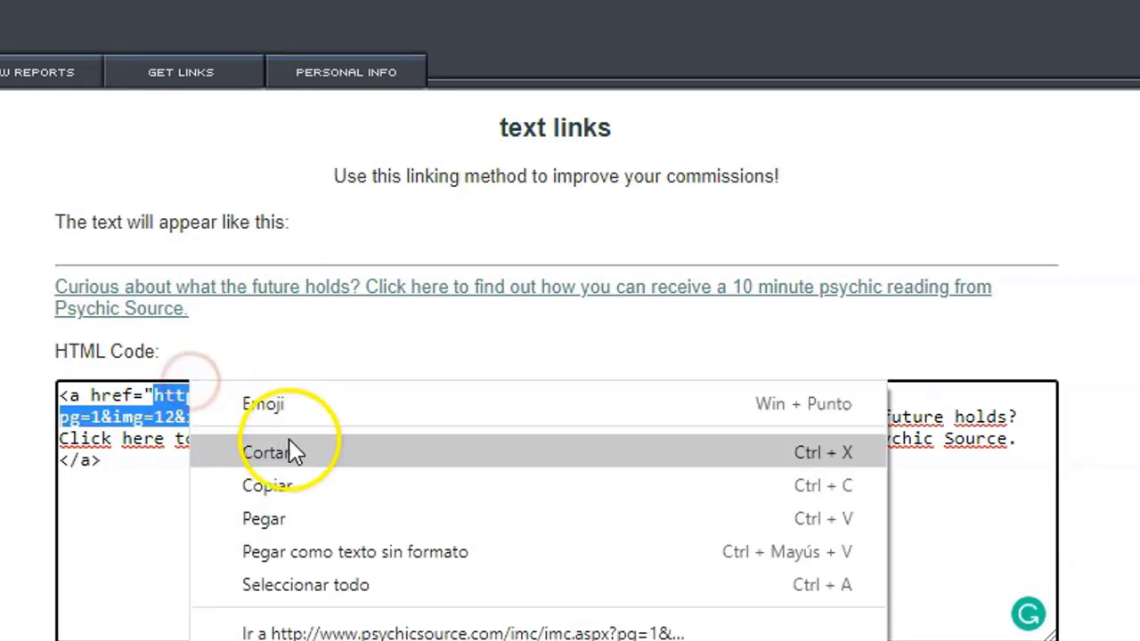
{"action": "left_click", "coordinate": [298, 489]}
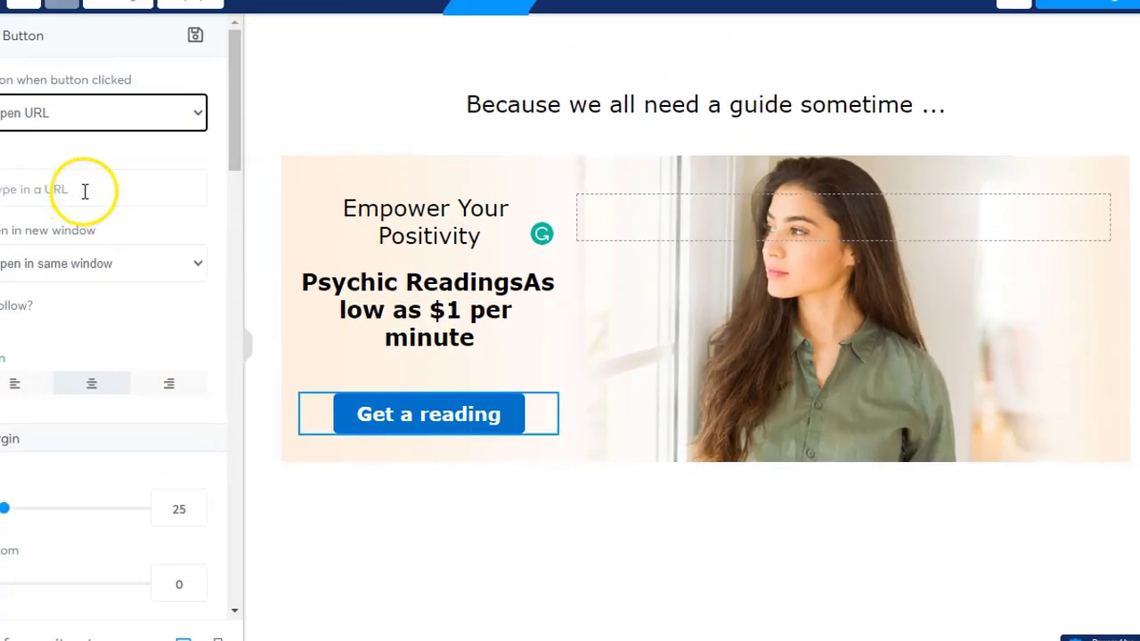
Back in the Systeme.io editor, paste the copied affiliate link as the URL of the "Get a reading" button
{"action": "right_click", "coordinate": [85, 193]}
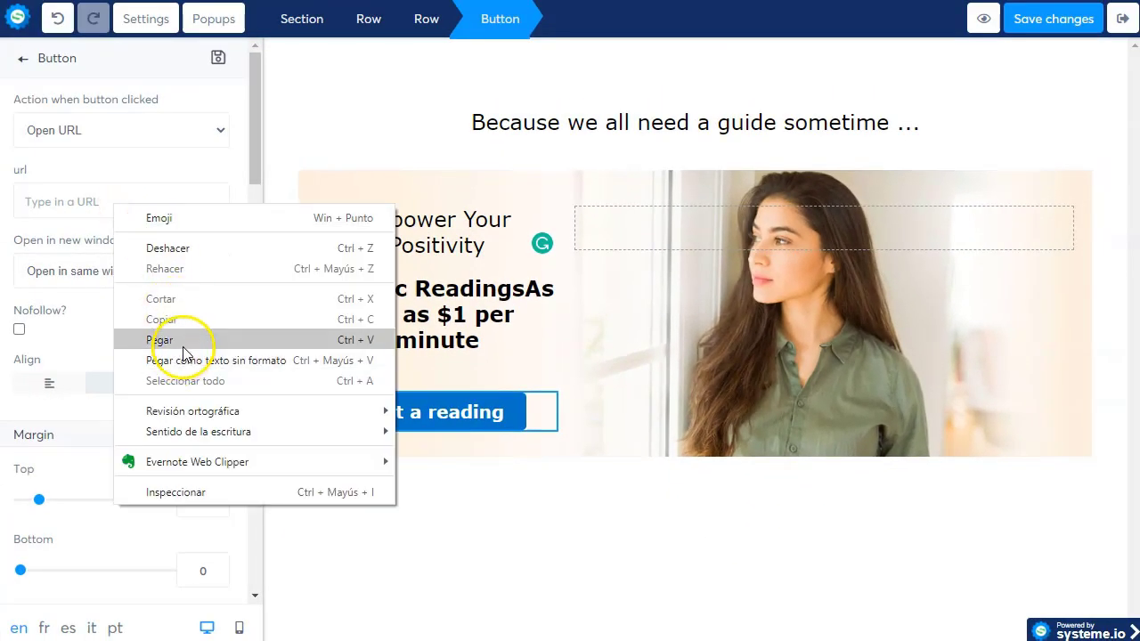
{"action": "left_click", "coordinate": [182, 340]}
{"action": "left_click", "coordinate": [496, 496]}
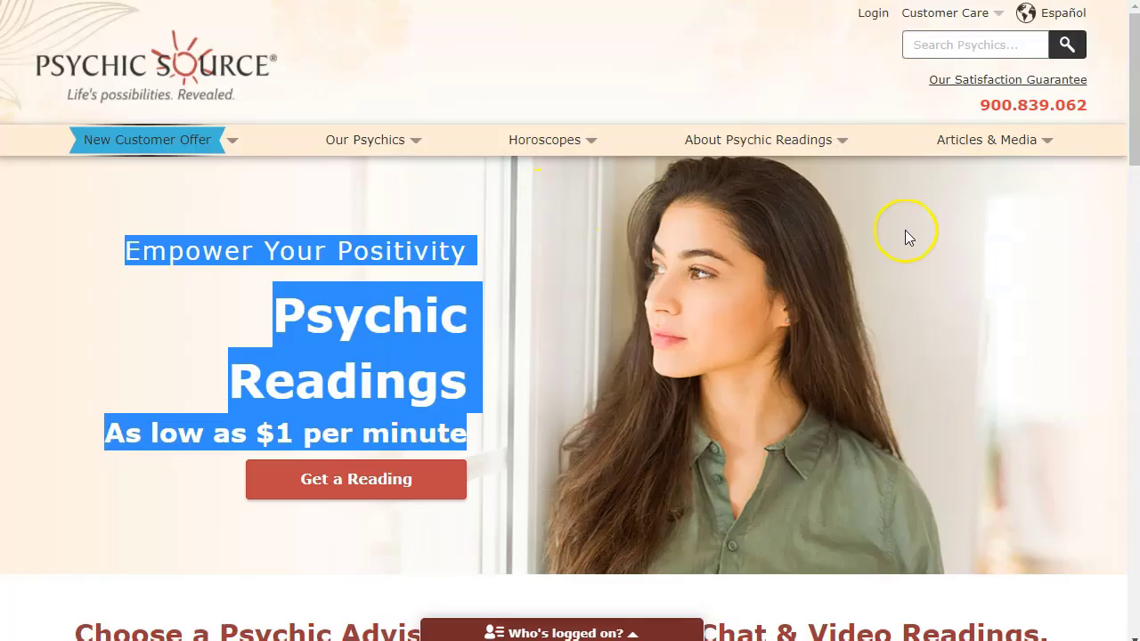
Switch to the Psychic Source site, change it to Spanish, accept the cookies and look through the TuPsiquico home page
{"action": "left_click", "coordinate": [1069, 18]}
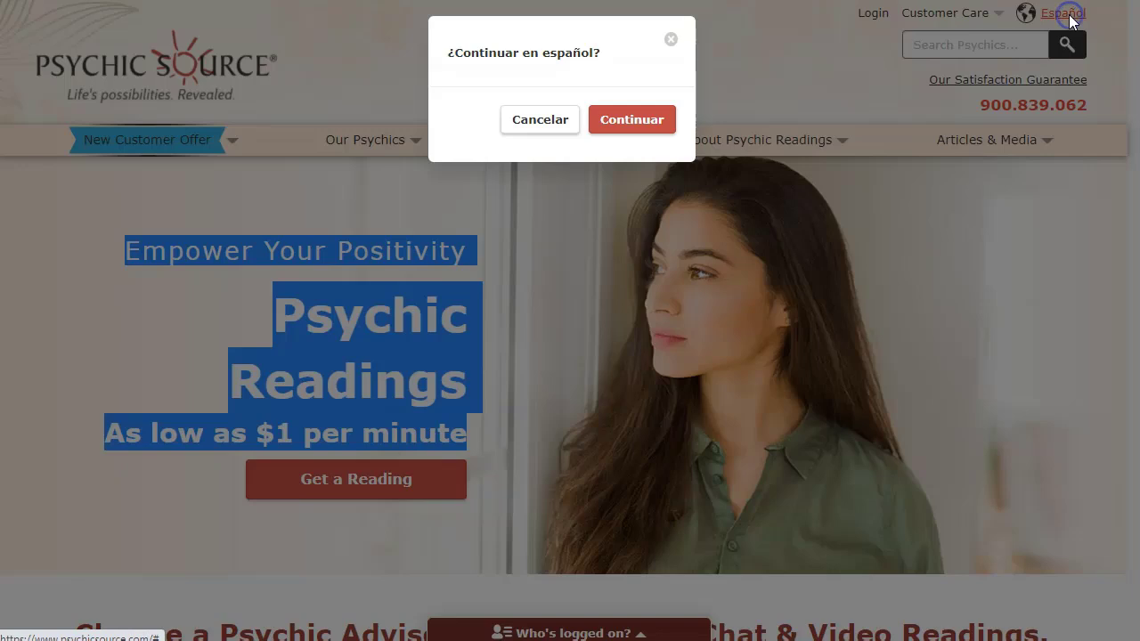
{"action": "left_click", "coordinate": [620, 125]}
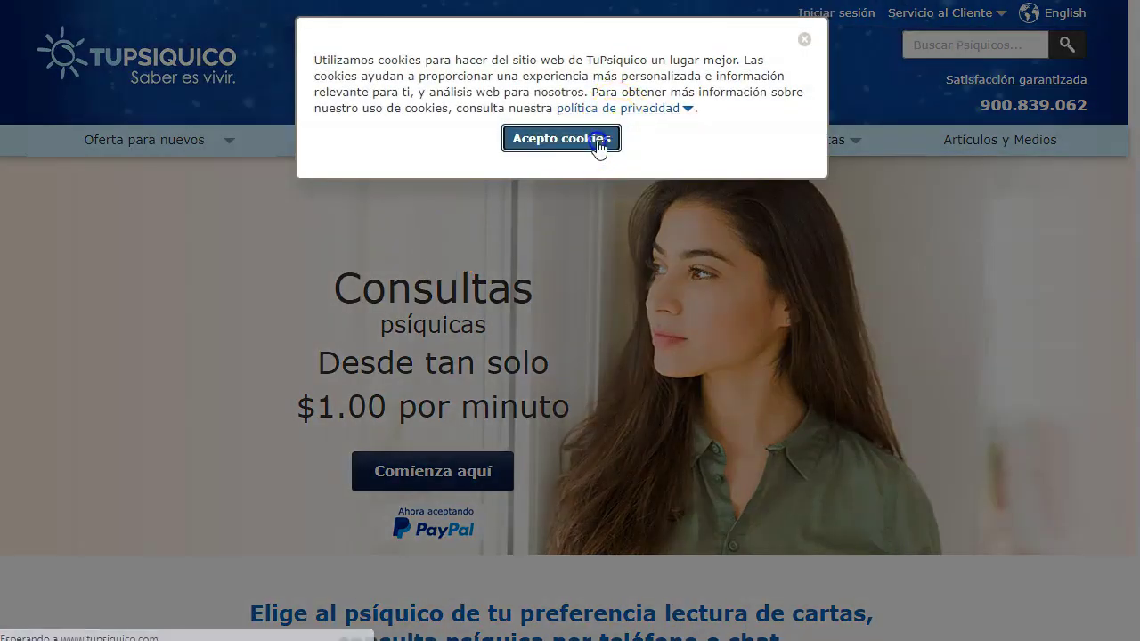
{"action": "left_click", "coordinate": [598, 142]}
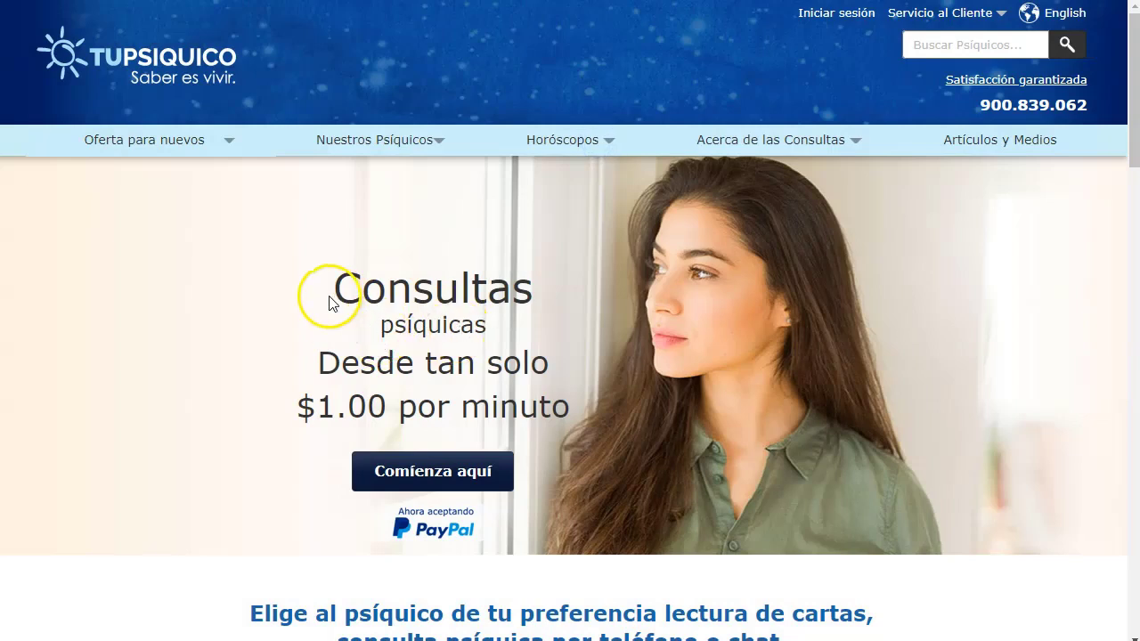
{"action": "left_click_drag", "start_coordinate": [331, 286], "coordinate": [456, 335]}
{"action": "left_click", "coordinate": [449, 369]}
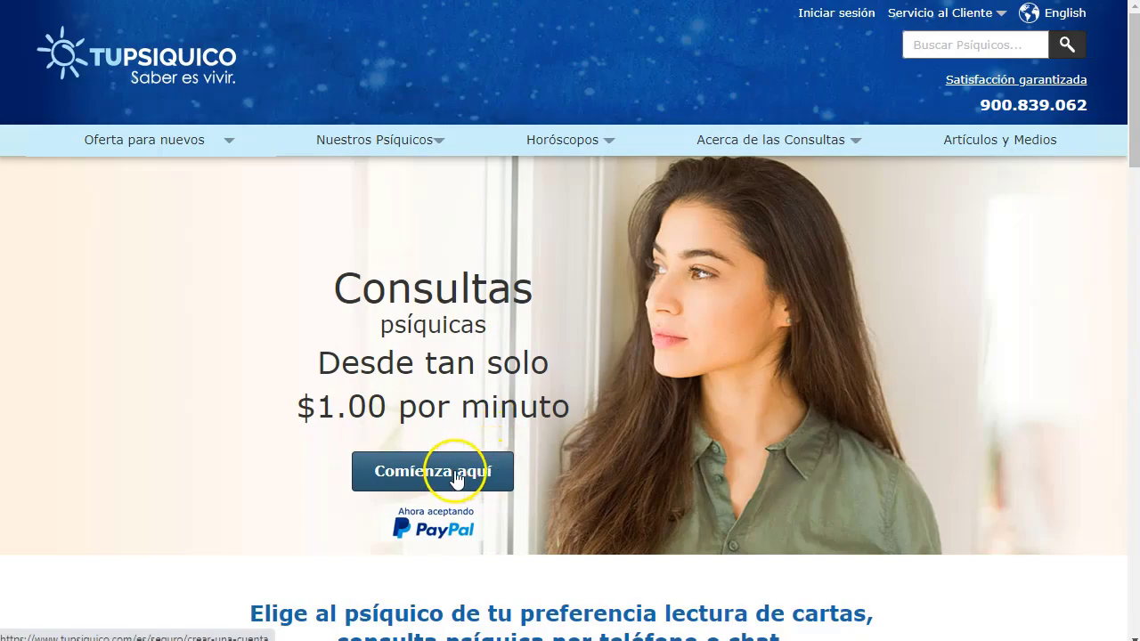
{"action": "scroll", "coordinate": [432, 532], "scroll_direction": "down", "scroll_amount": 3}
{"action": "scroll", "coordinate": [301, 436], "scroll_direction": "down", "scroll_amount": 3}
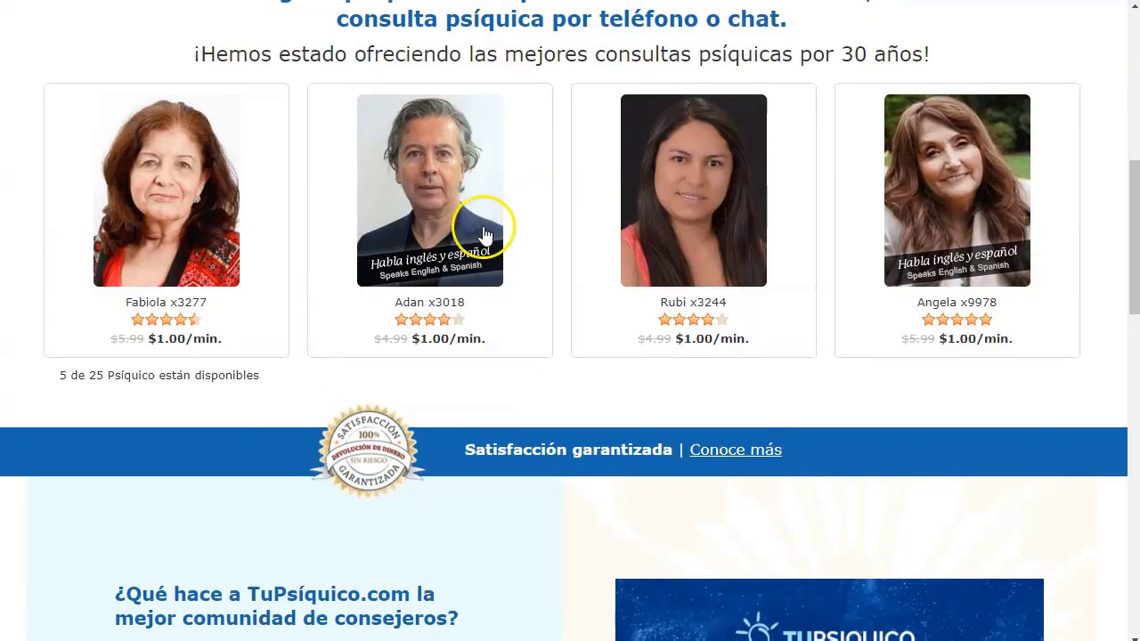
{"action": "scroll", "coordinate": [463, 346], "scroll_direction": "down", "scroll_amount": 7}
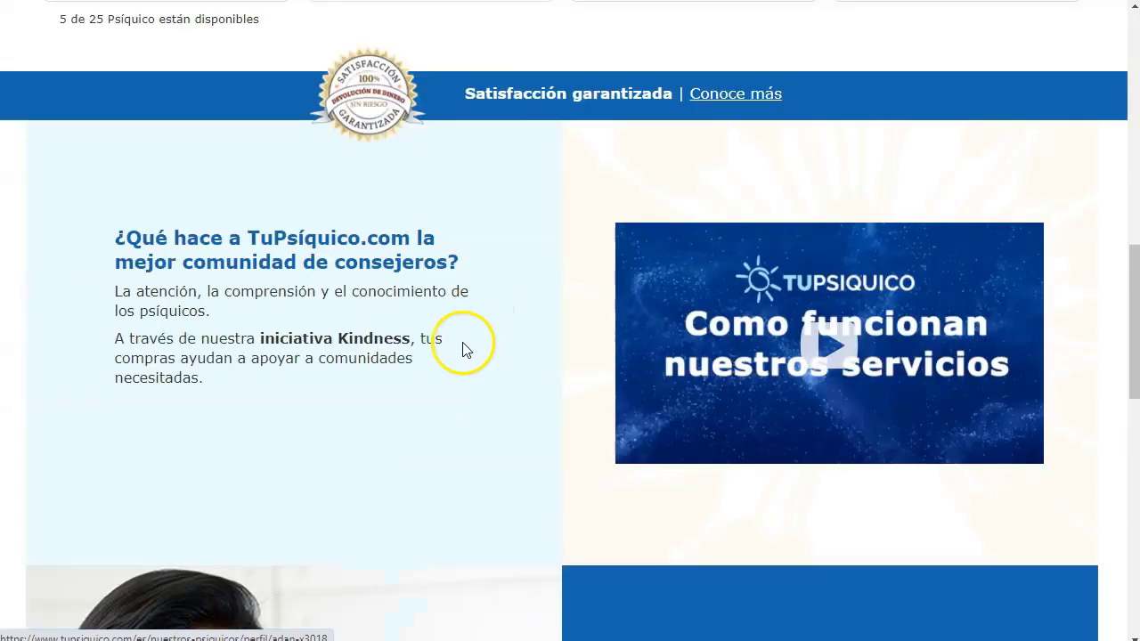
{"action": "scroll", "coordinate": [405, 394], "scroll_direction": "up", "scroll_amount": 3}
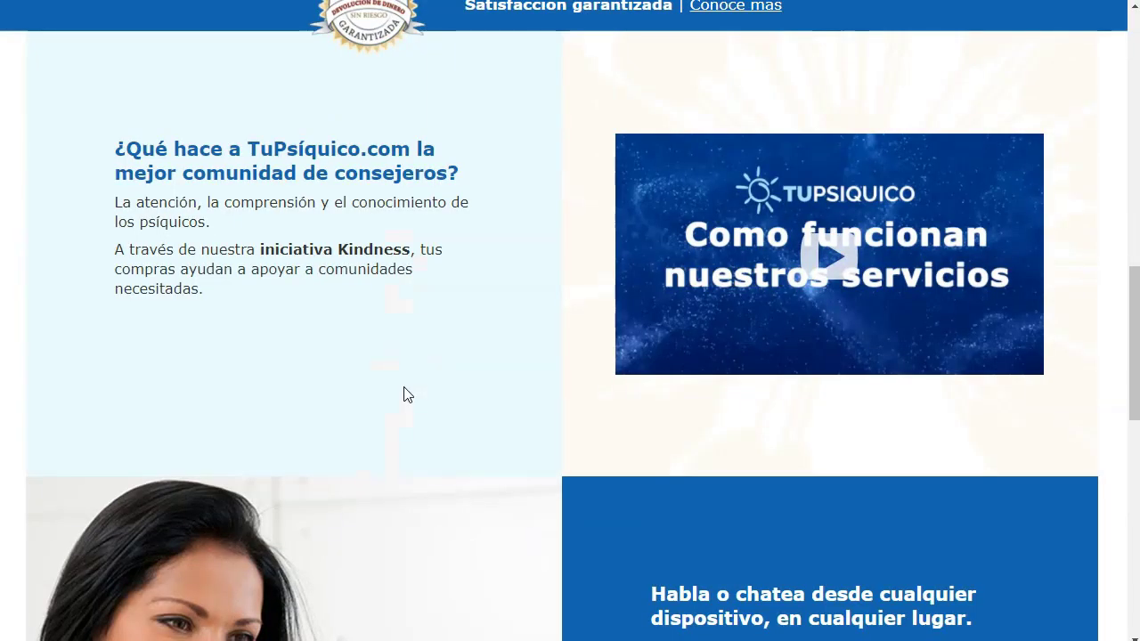
{"action": "scroll", "coordinate": [404, 394], "scroll_direction": "up", "scroll_amount": 12}
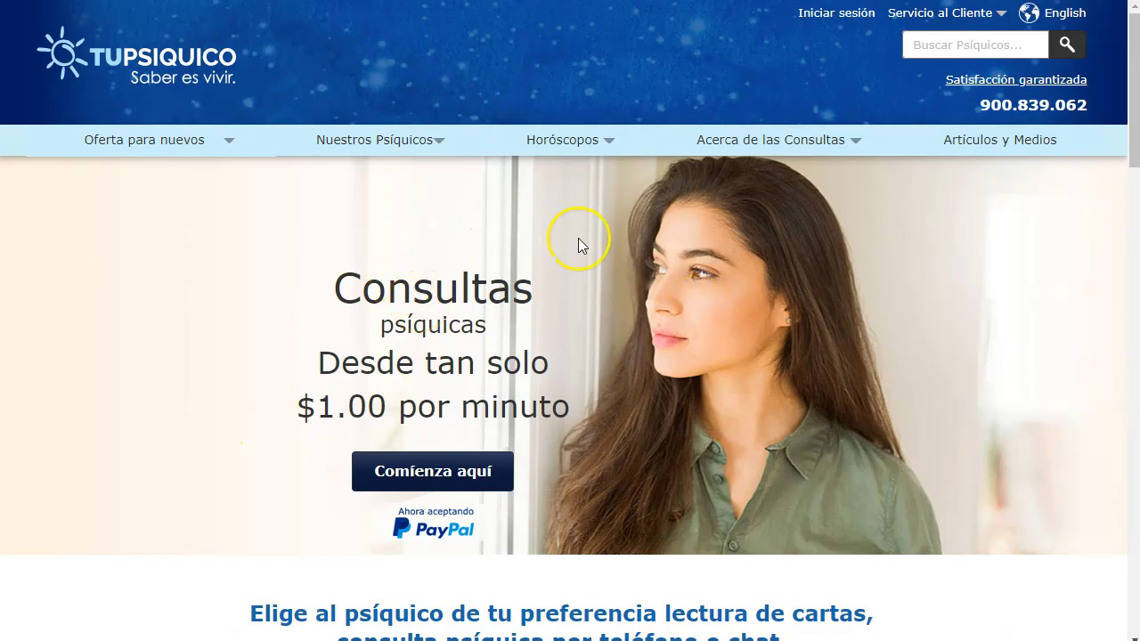
Switch the psychic site back to its English version and view its home page
{"action": "left_click", "coordinate": [1067, 18]}
{"action": "left_click", "coordinate": [651, 121]}
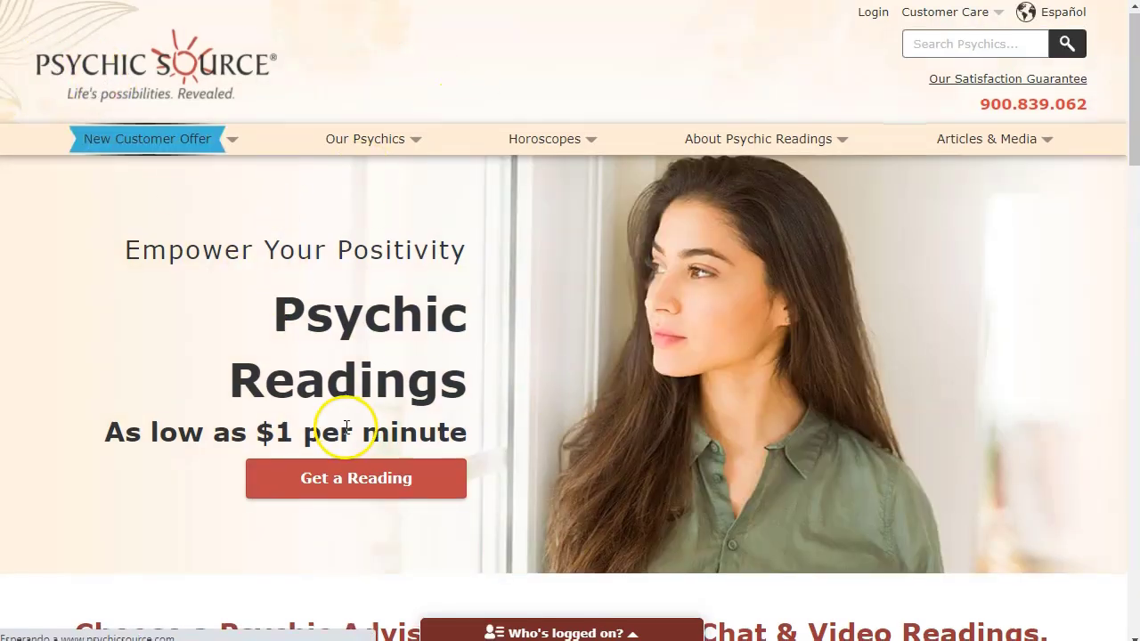
{"action": "scroll", "coordinate": [348, 428], "scroll_direction": "down", "scroll_amount": 1}
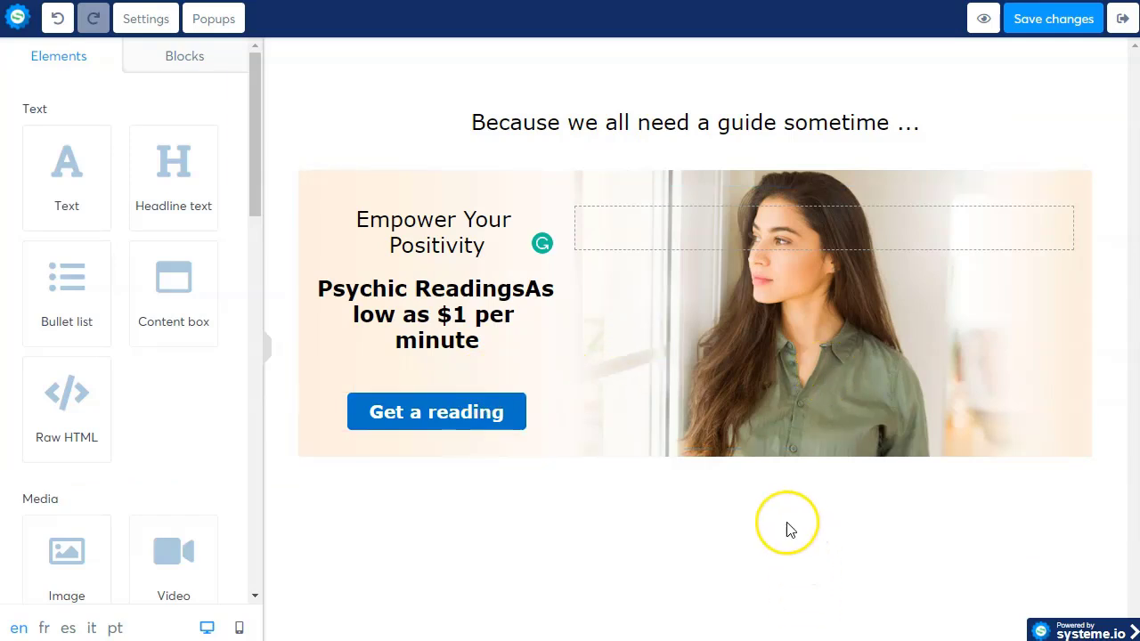
Save the squeeze page in the Systeme.io editor and exit to the astrology funnel's step configuration
{"action": "left_click", "coordinate": [1060, 20]}
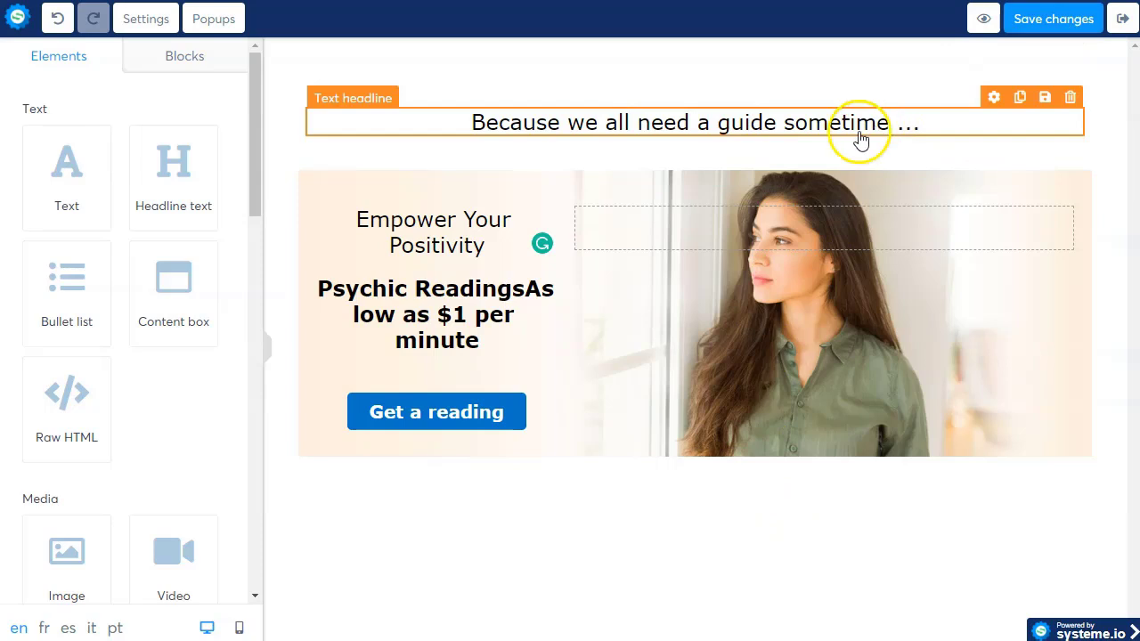
{"action": "left_click", "coordinate": [827, 129]}
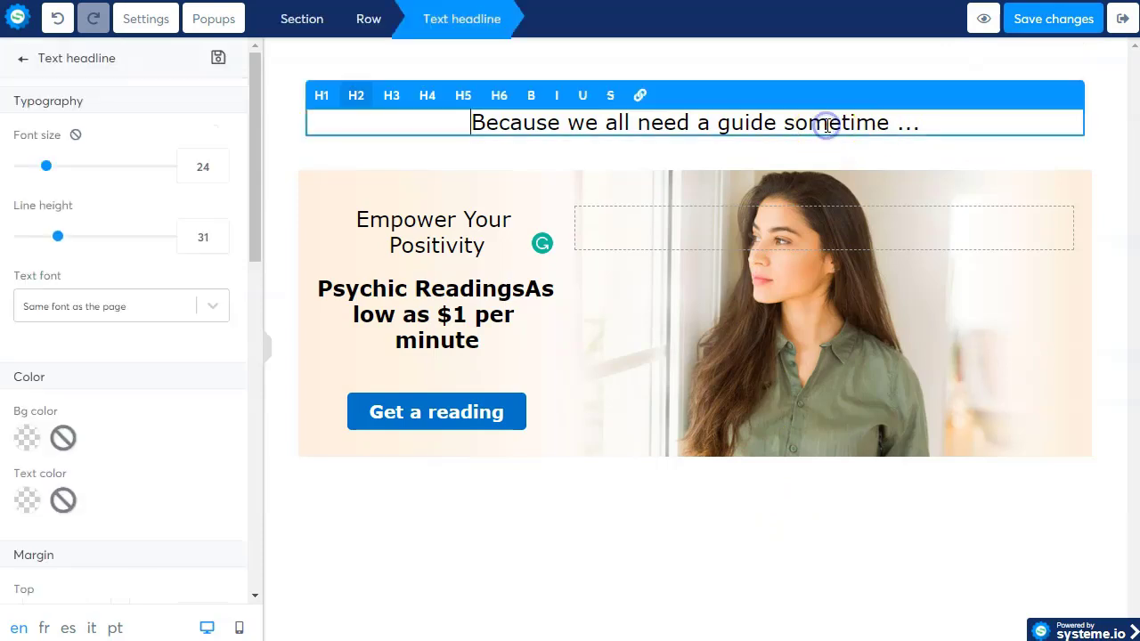
{"action": "left_click", "coordinate": [701, 548]}
{"action": "left_click", "coordinate": [1125, 27]}
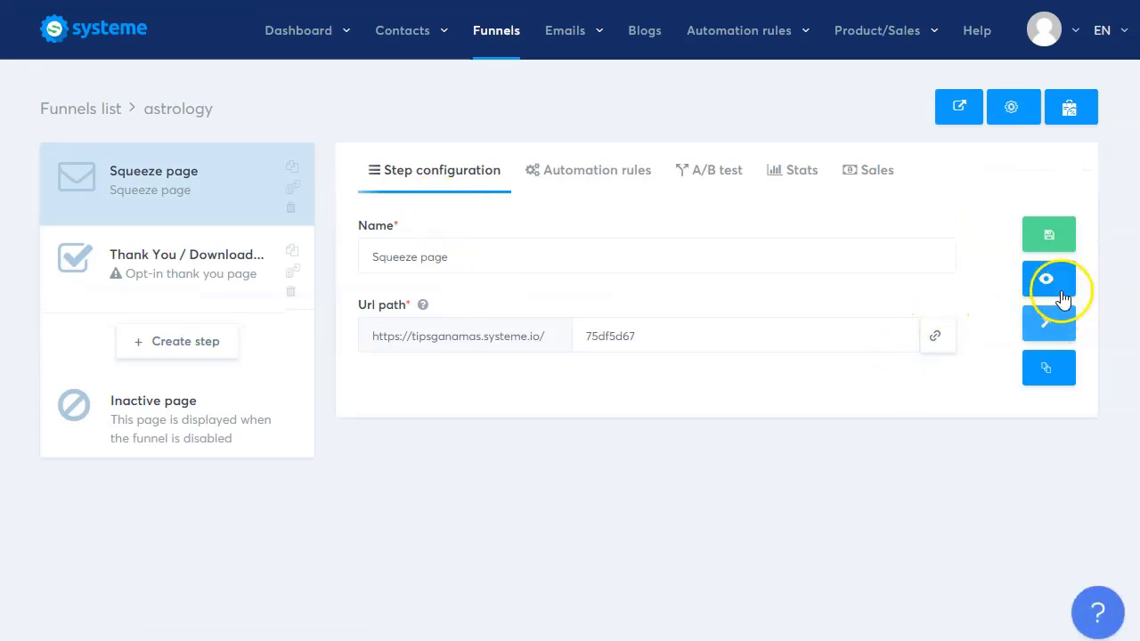
Preview the squeeze page and test that its "Get a reading" button leads to the Psychic Source offer
{"action": "left_click", "coordinate": [1048, 282]}
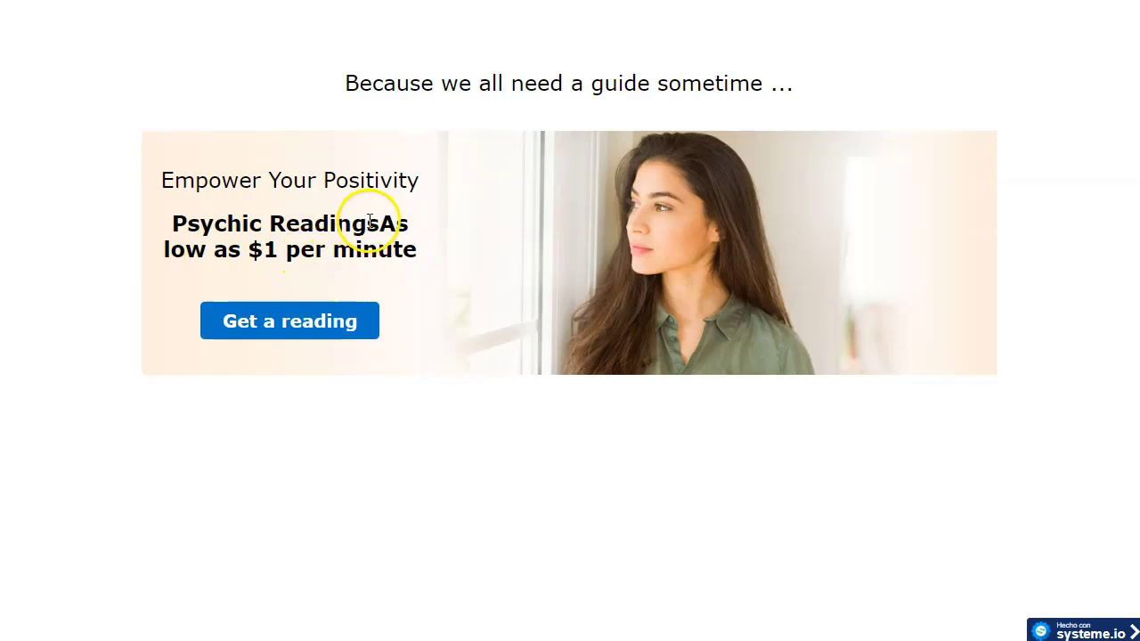
{"action": "left_click", "coordinate": [293, 331]}
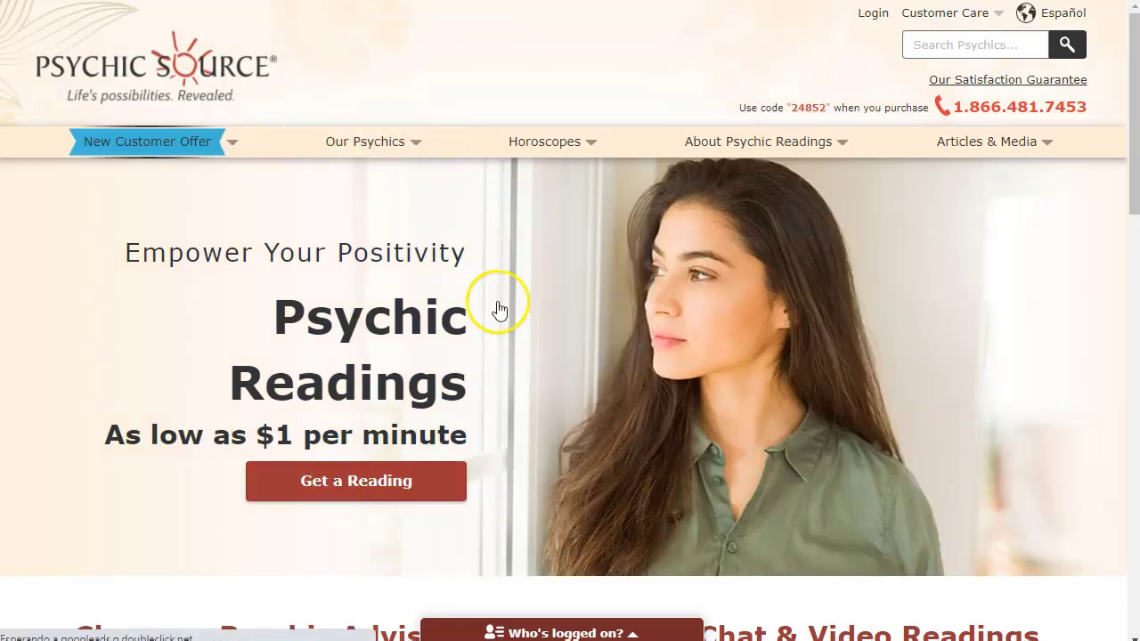
{"action": "scroll", "coordinate": [293, 222], "scroll_direction": "down", "scroll_amount": 3}
{"action": "scroll", "coordinate": [550, 437], "scroll_direction": "up", "scroll_amount": 3}
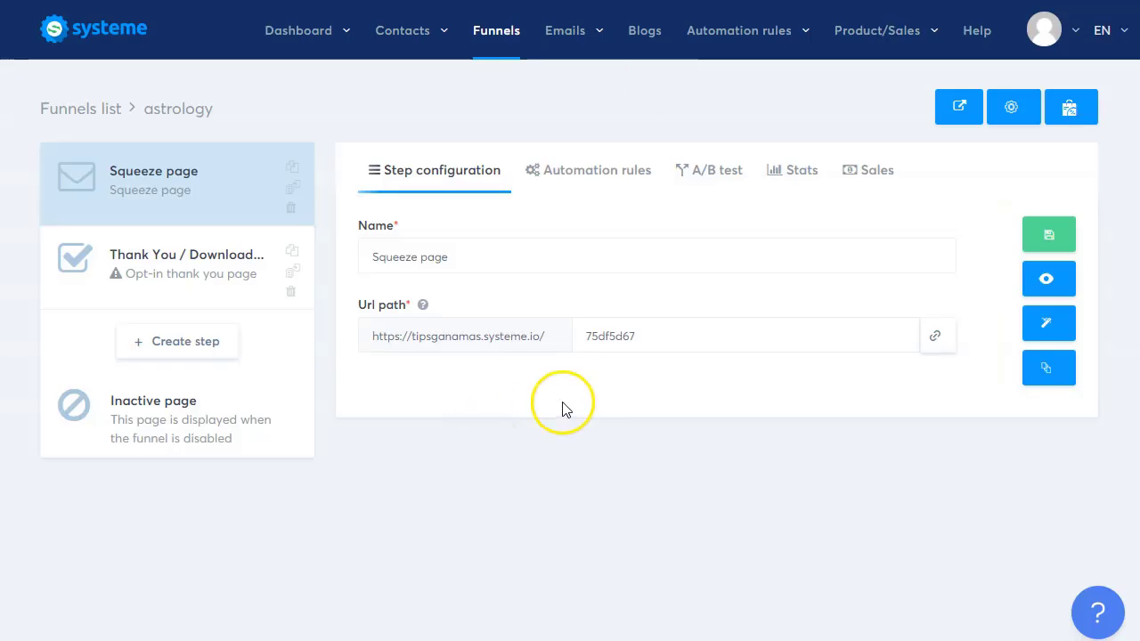
Reopen the squeeze page for editing, change the "Get a reading" button's background color to orange (C75401) and save the page
{"action": "left_click", "coordinate": [1048, 323]}
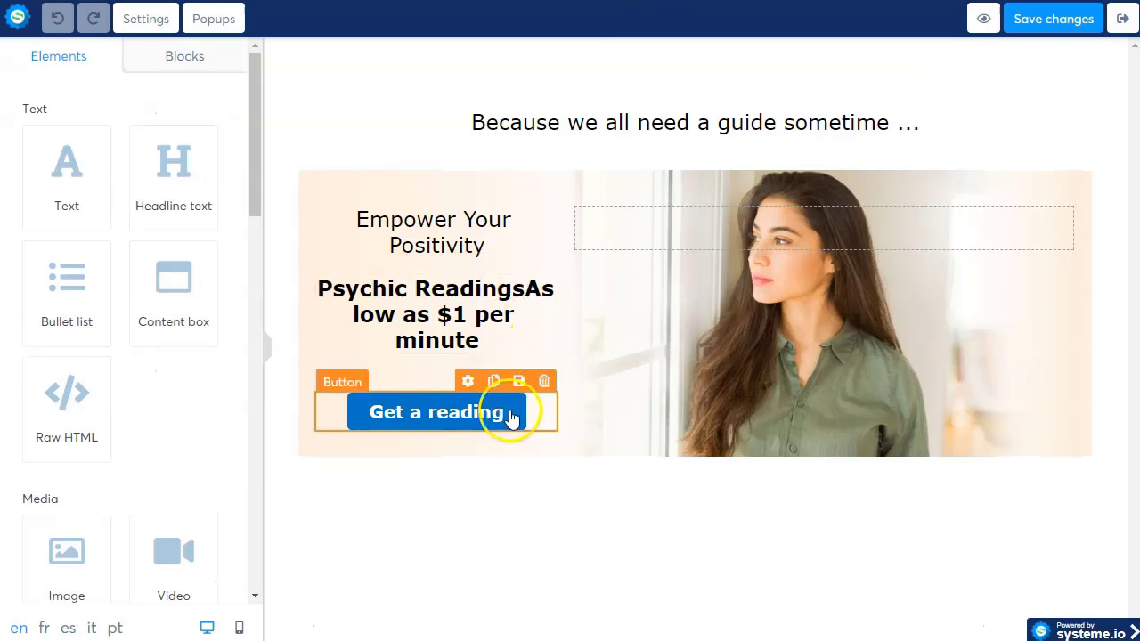
{"action": "left_click", "coordinate": [511, 418]}
{"action": "scroll", "coordinate": [101, 454], "scroll_direction": "down", "scroll_amount": 3}
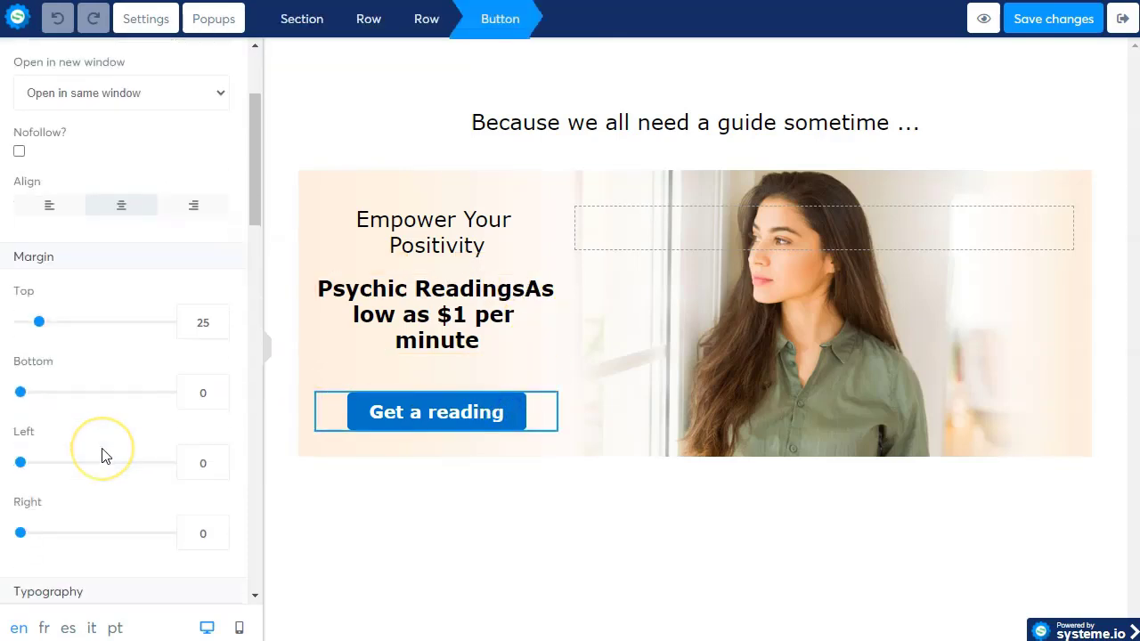
{"action": "scroll", "coordinate": [101, 456], "scroll_direction": "down", "scroll_amount": 3}
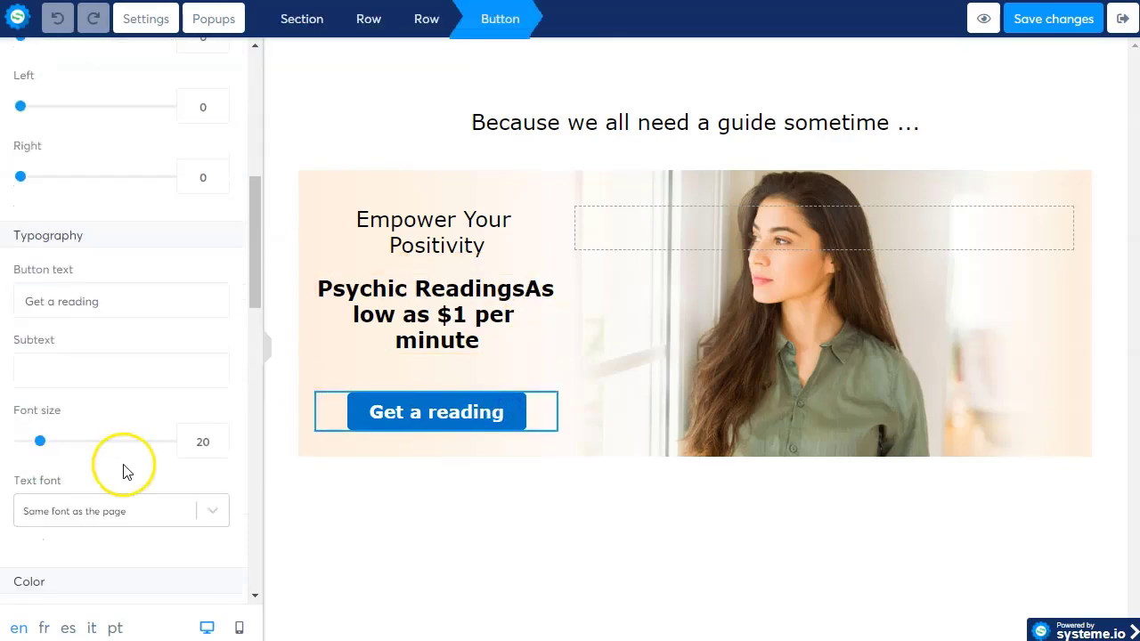
{"action": "scroll", "coordinate": [122, 471], "scroll_direction": "down", "scroll_amount": 1}
{"action": "scroll", "coordinate": [56, 465], "scroll_direction": "down", "scroll_amount": 1}
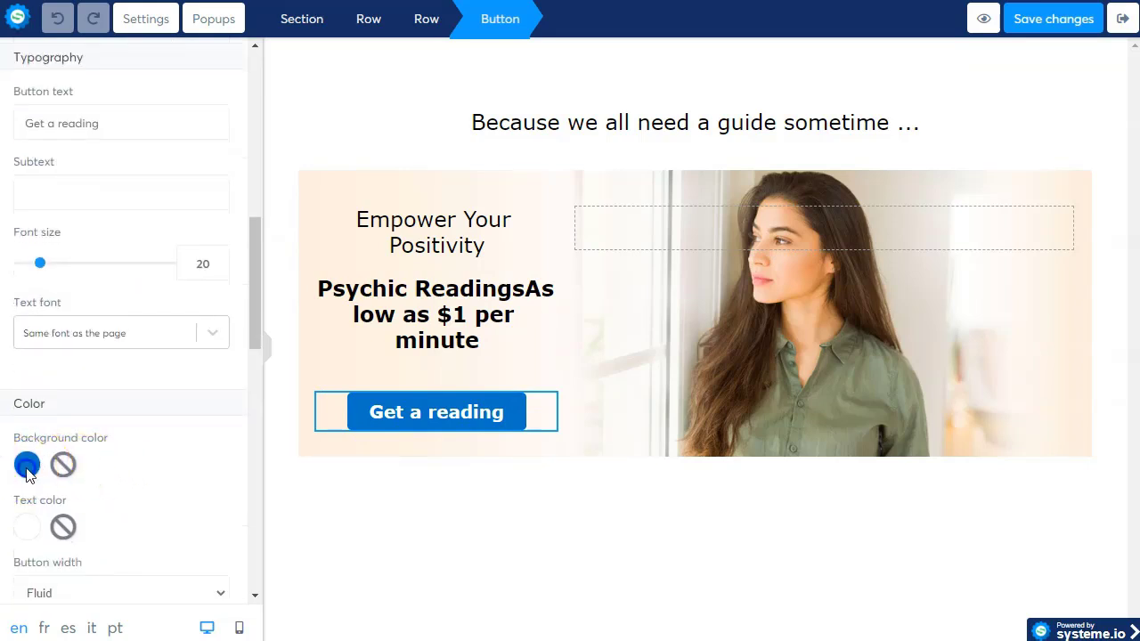
{"action": "left_click", "coordinate": [27, 465]}
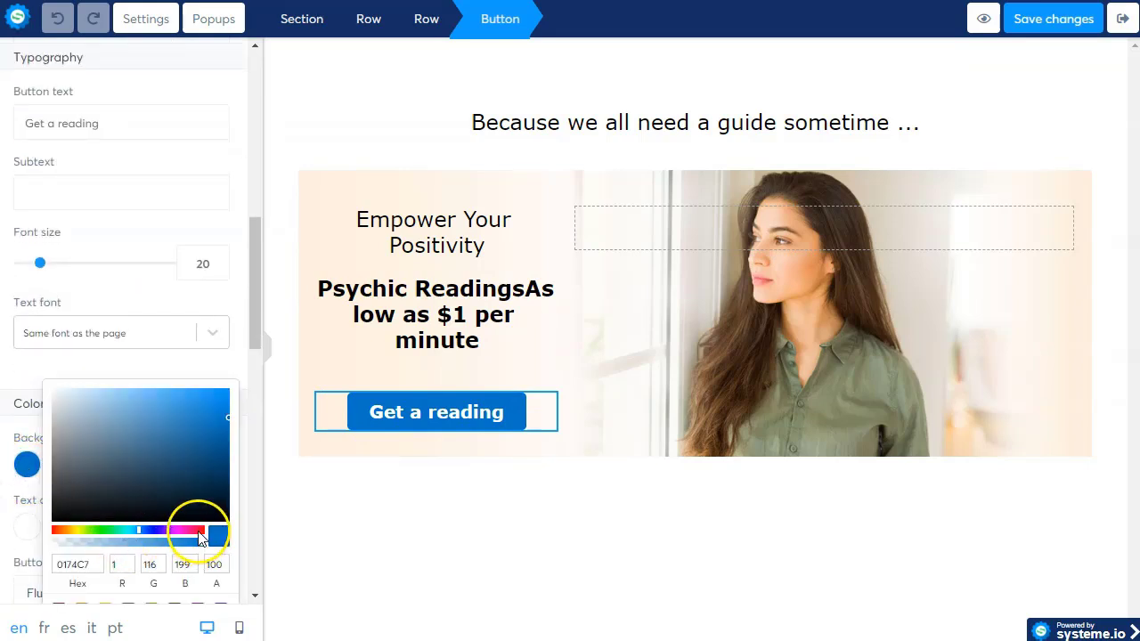
{"action": "left_click_drag", "start_coordinate": [199, 535], "coordinate": [63, 532]}
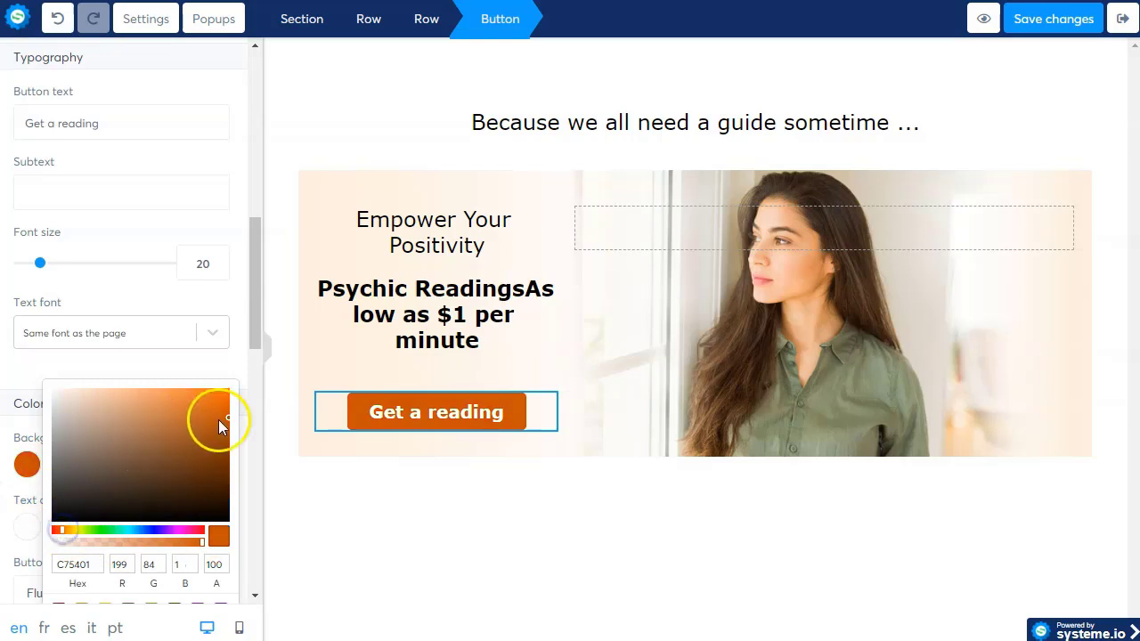
{"action": "left_click", "coordinate": [438, 524]}
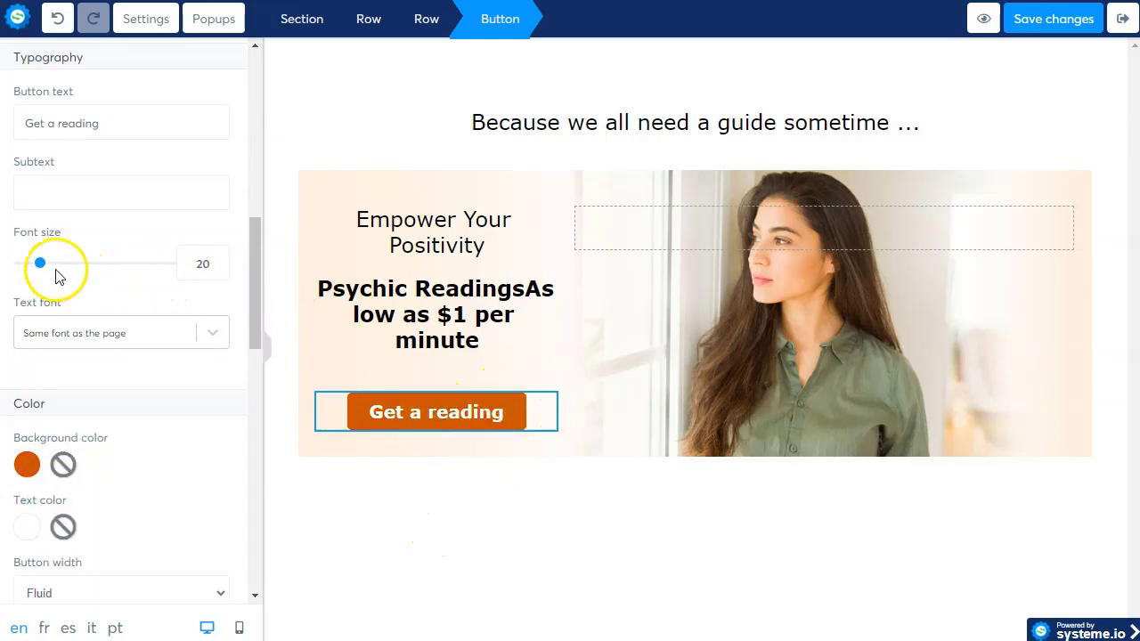
{"action": "left_click", "coordinate": [560, 524]}
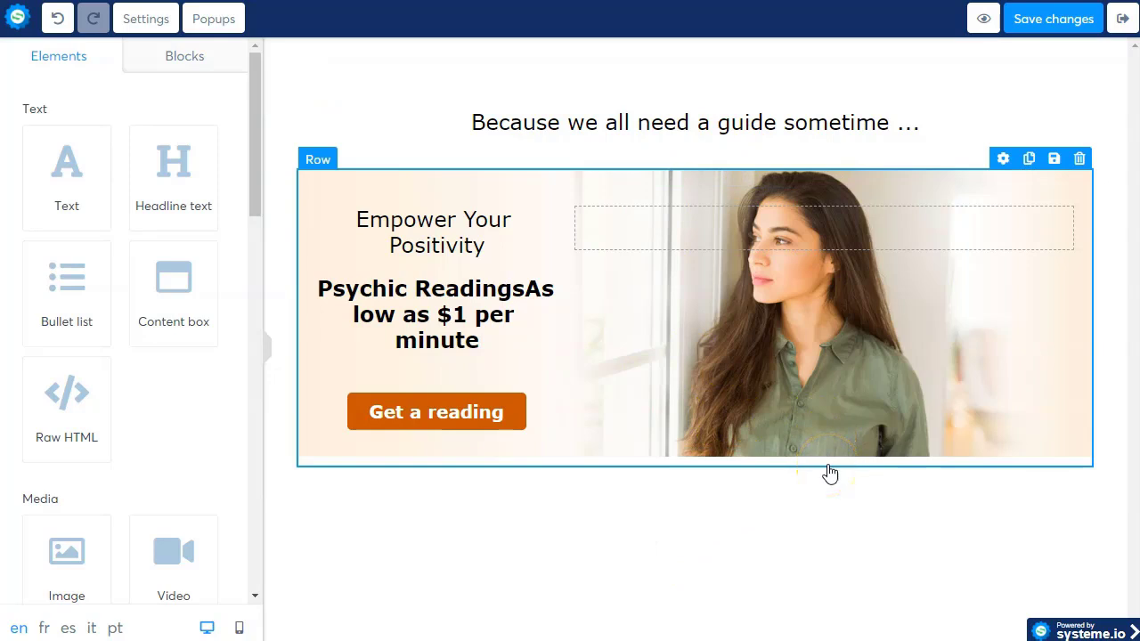
{"action": "left_click", "coordinate": [1053, 22]}
Add a popup to the squeeze page and replace its headline with "Wait... we get you a free reading dreams guide"
{"action": "left_click", "coordinate": [212, 18]}
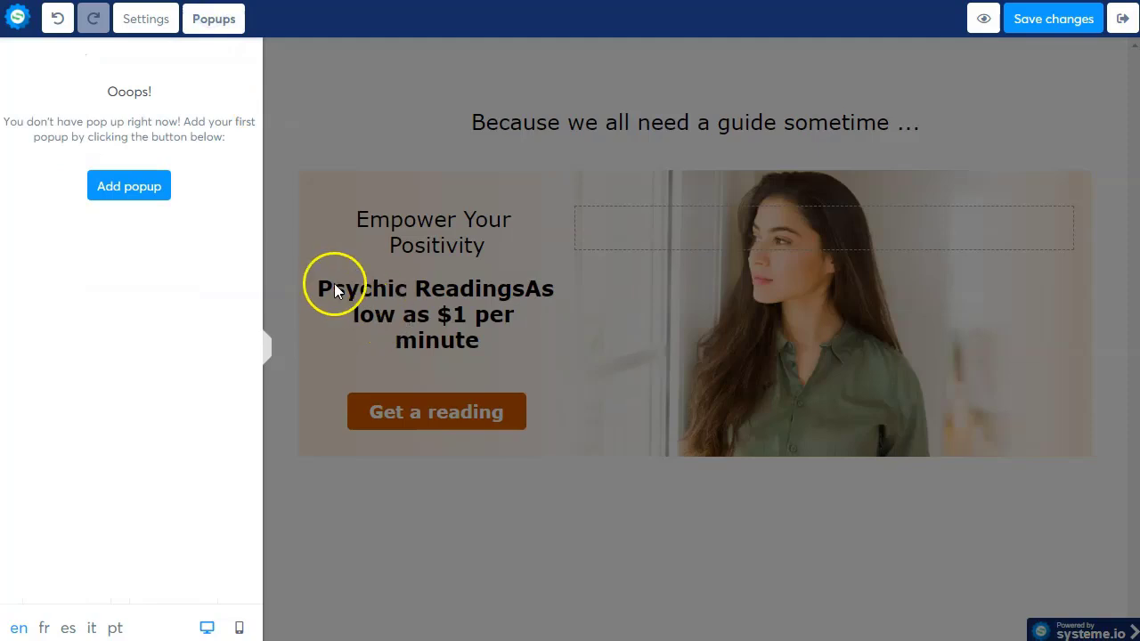
{"action": "left_click", "coordinate": [141, 186]}
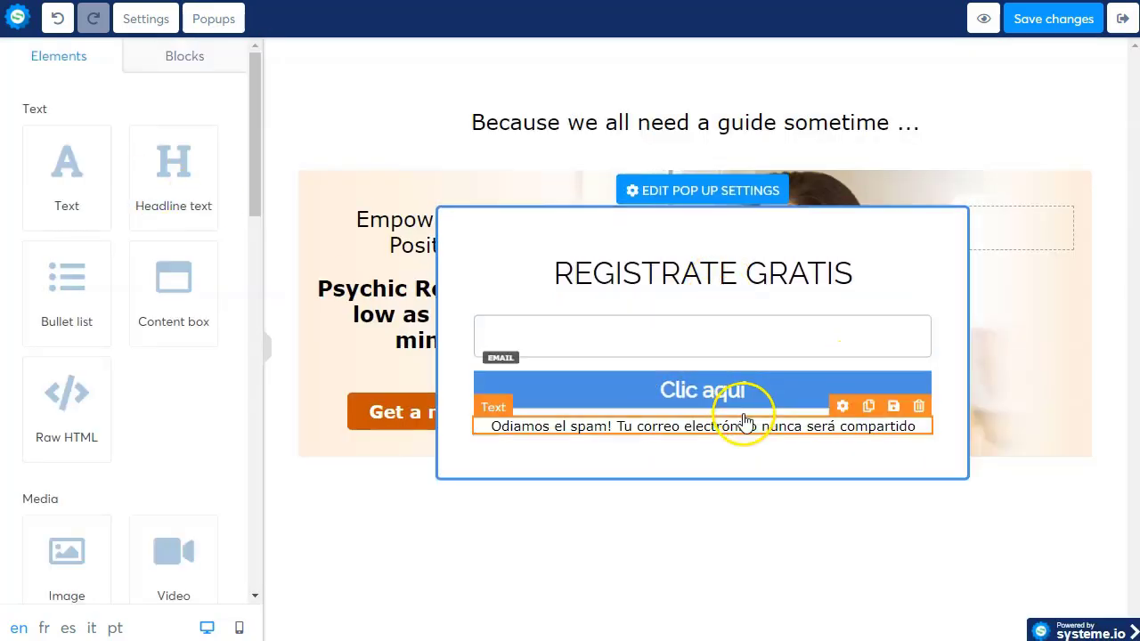
{"action": "left_click", "coordinate": [787, 280]}
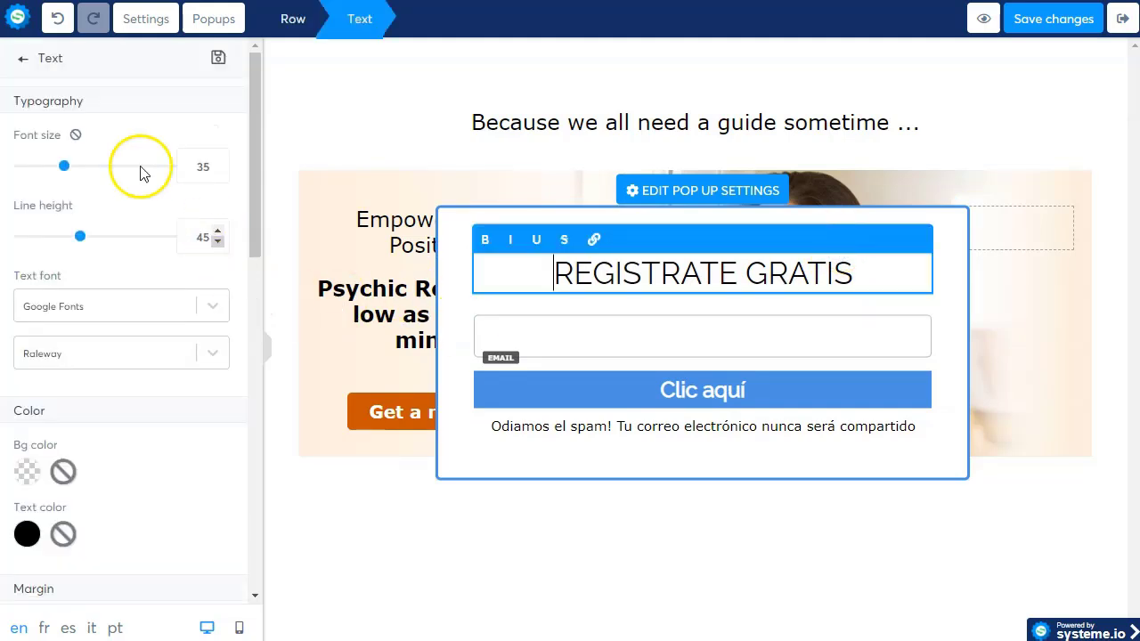
{"action": "left_click", "coordinate": [552, 270]}
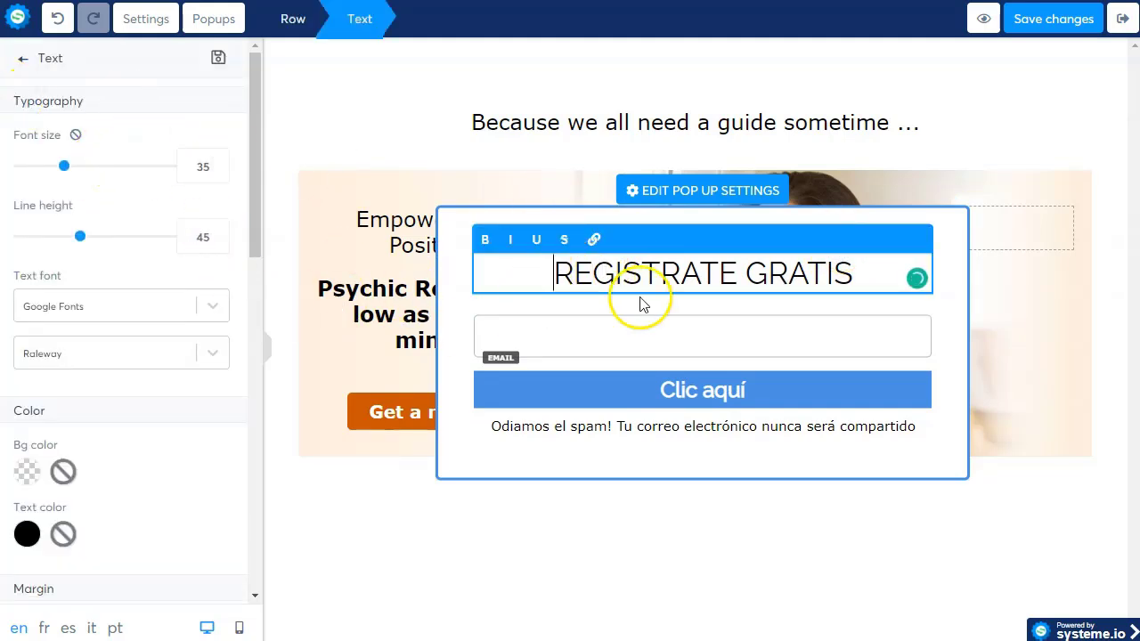
{"action": "triple_click", "coordinate": [662, 276]}
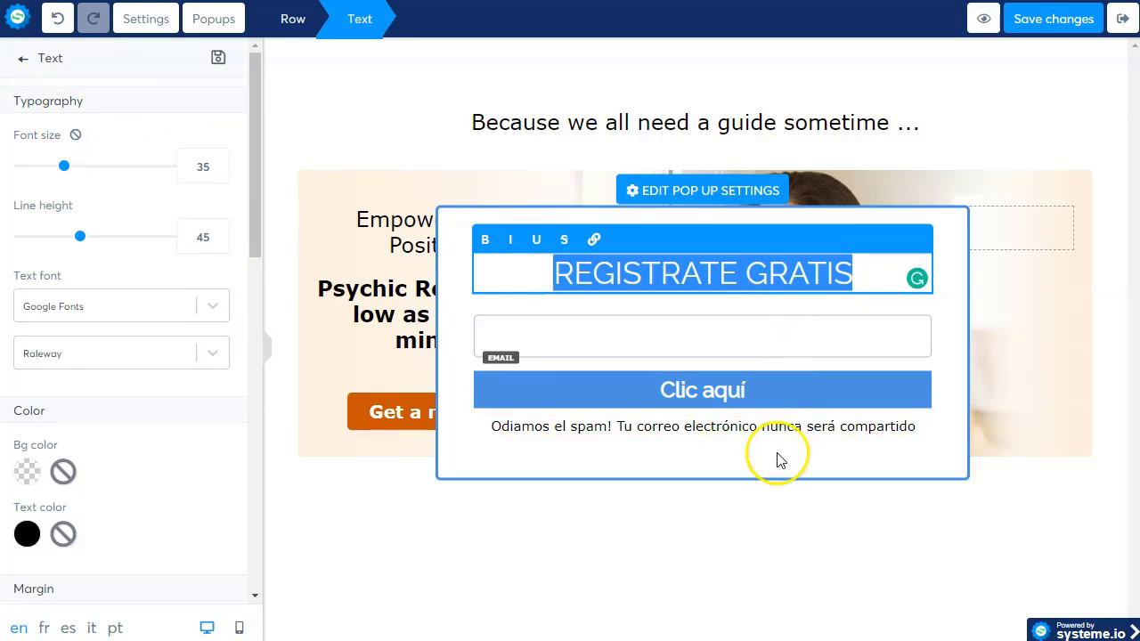
{"action": "type", "text": "Wait..."}
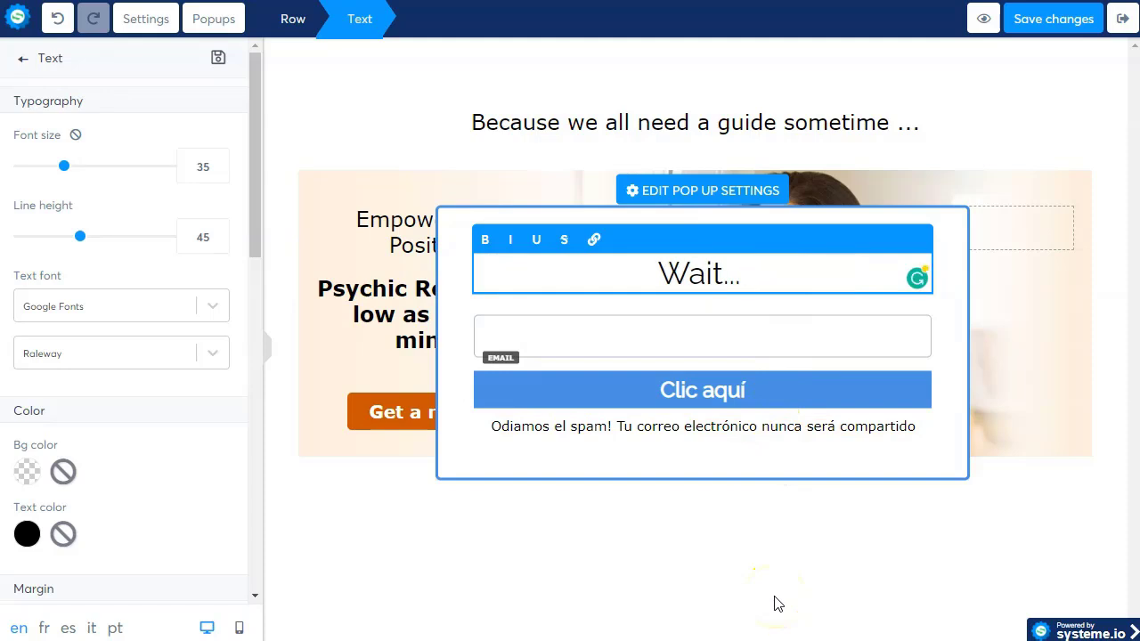
{"action": "type", "text": " we"}
{"action": "key", "text": "BackSpace"}
{"action": "type", "text": "we "}
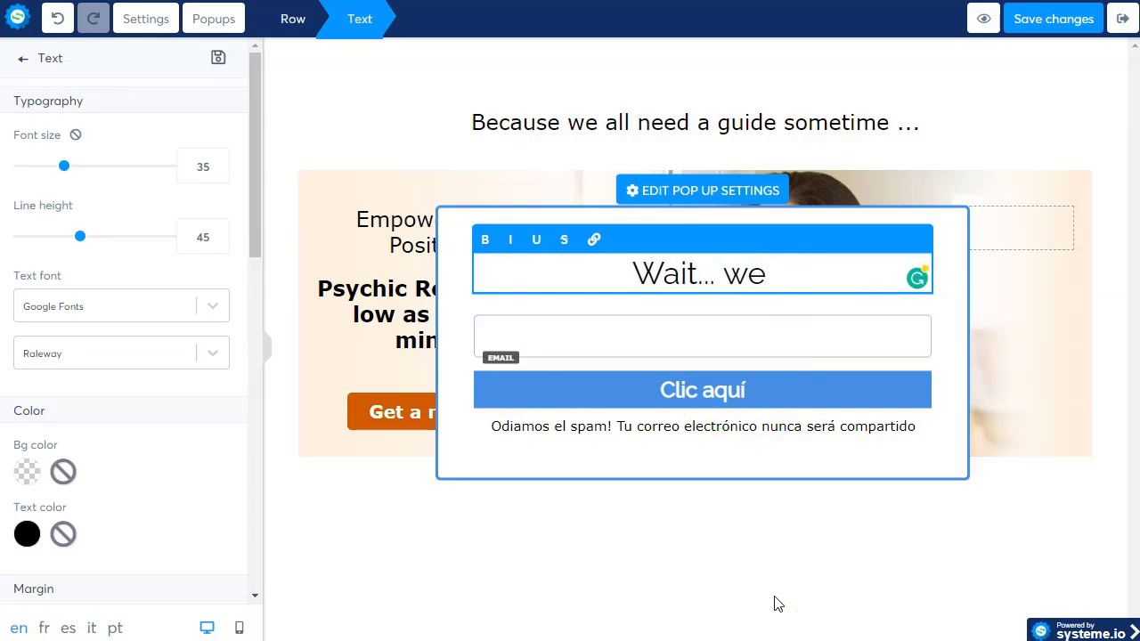
{"action": "type", "text": "get you a "}
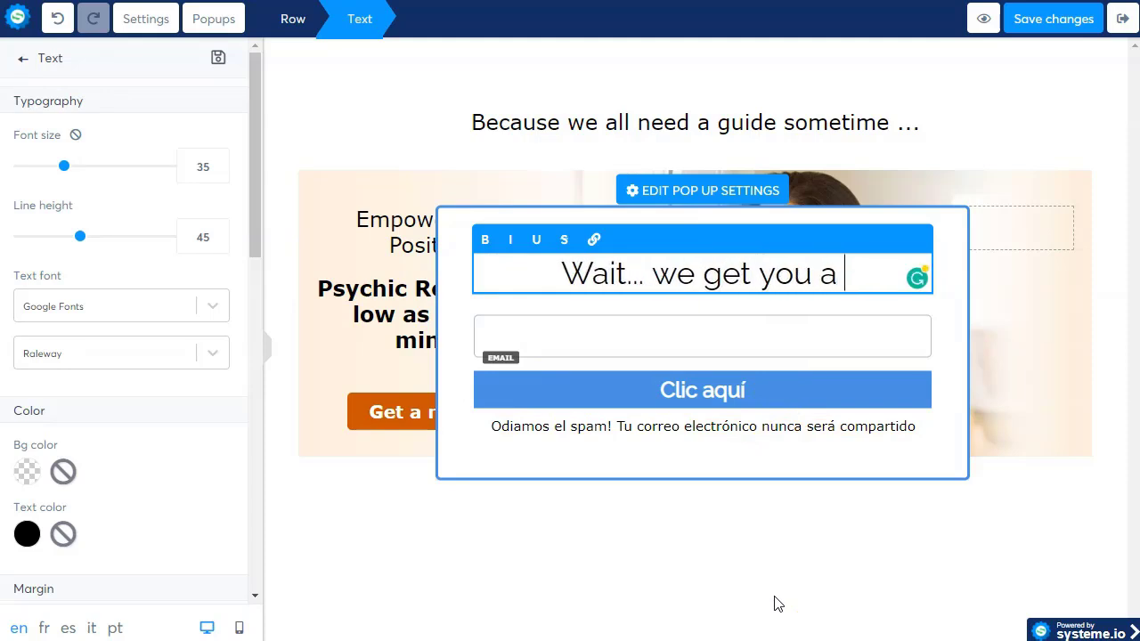
{"action": "type", "text": "free"}
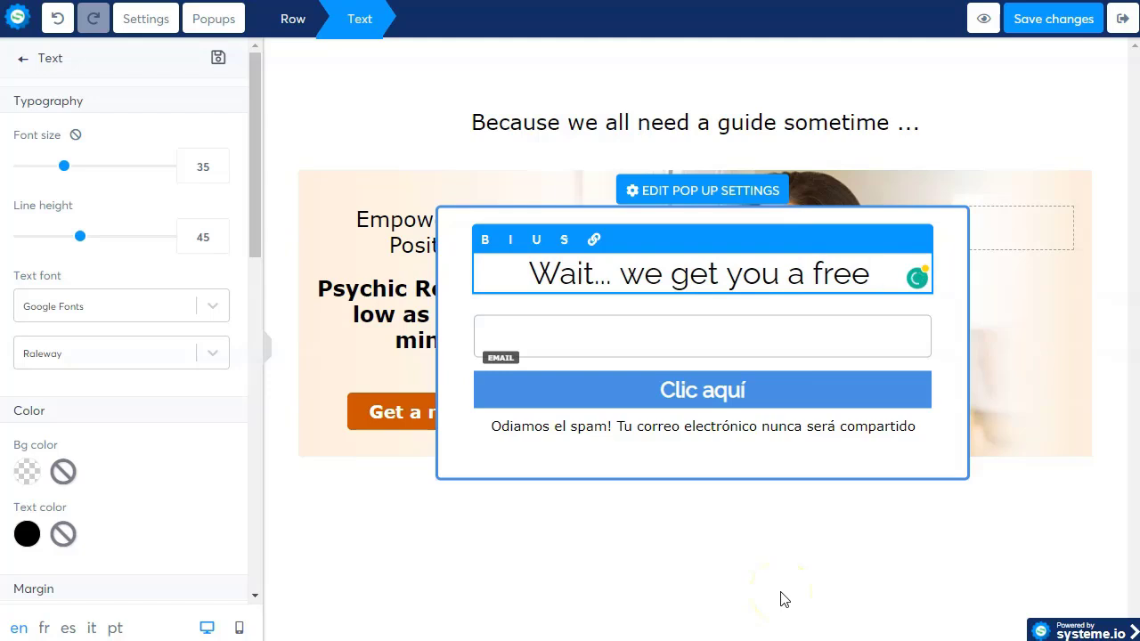
{"action": "type", "text": " reading b"}
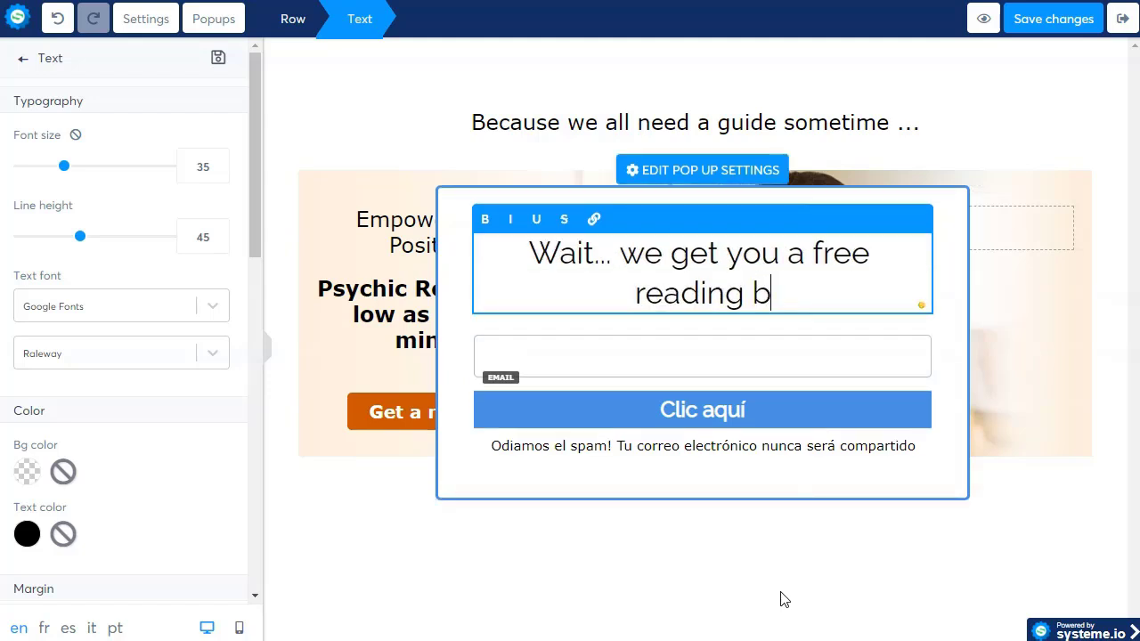
{"action": "key", "text": "BackSpace"}
{"action": "type", "text": "dreea"}
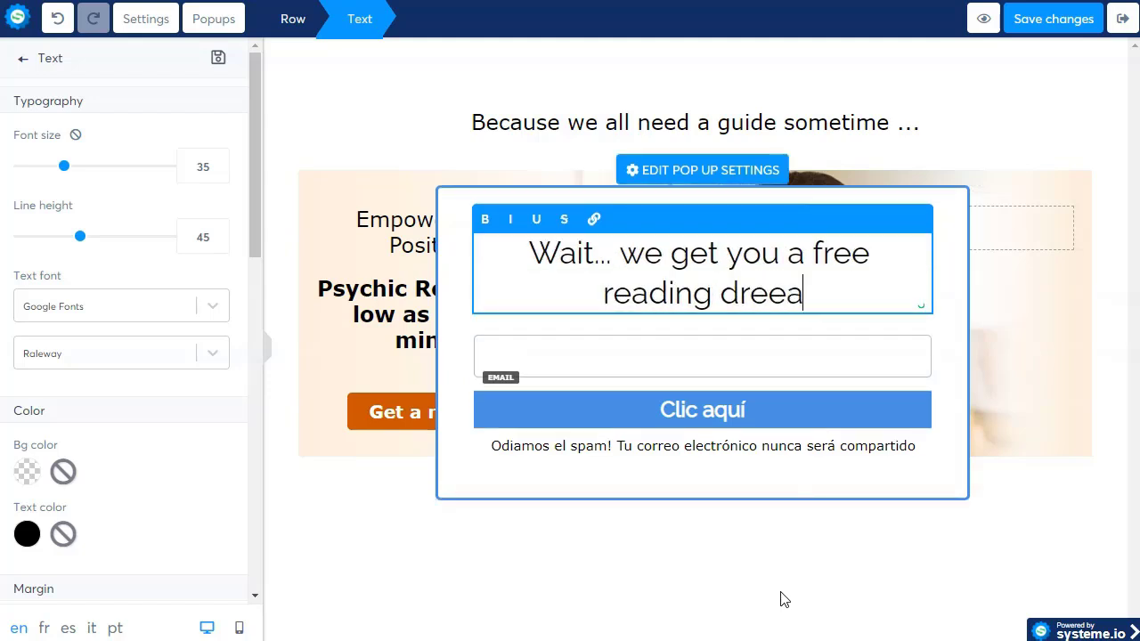
{"action": "key", "text": "BackSpace"}
{"action": "key", "text": "BackSpace"}
{"action": "type", "text": "ams book"}
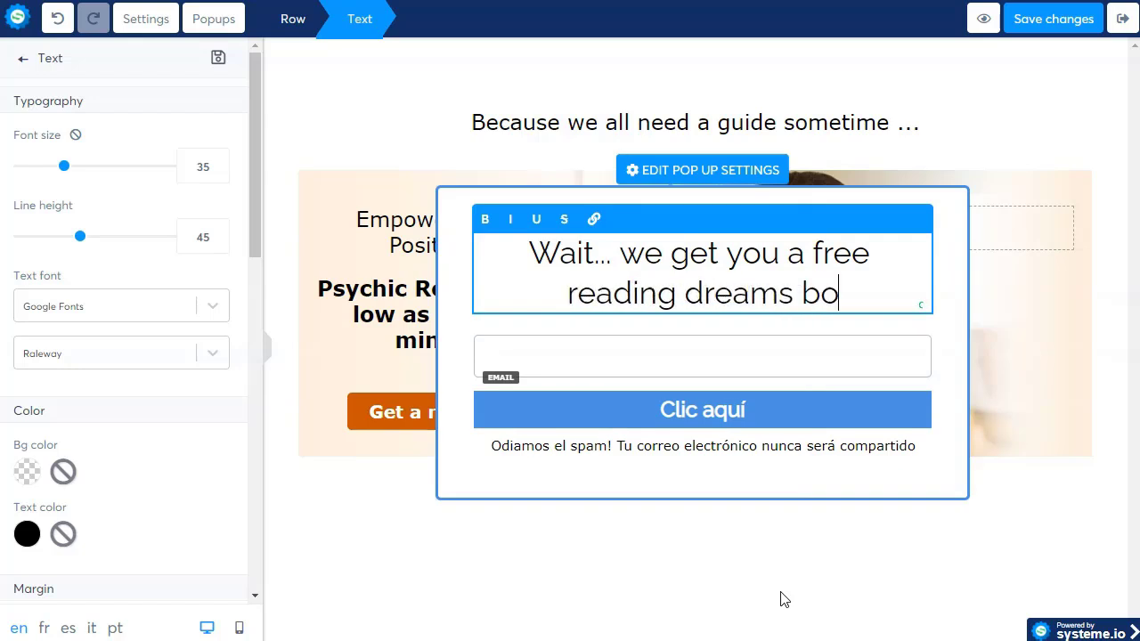
{"action": "key", "text": "BackSpace"}
{"action": "key", "text": "BackSpace"}
{"action": "key", "text": "BackSpace"}
{"action": "key", "text": "BackSpace"}
{"action": "key", "text": "BackSpace"}
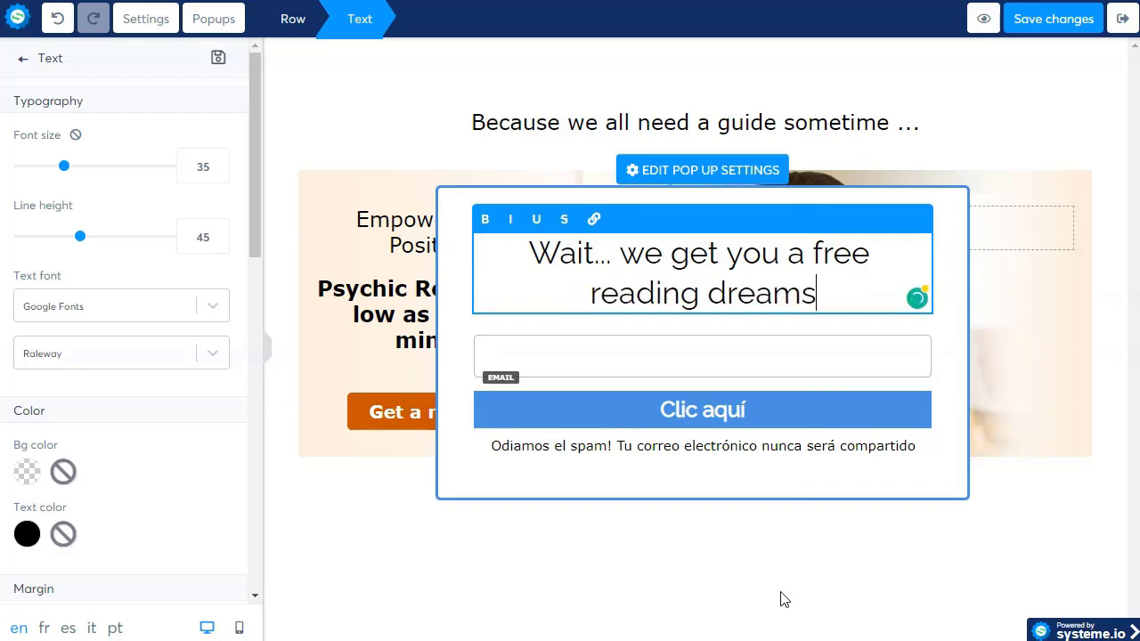
{"action": "type", "text": "guide"}
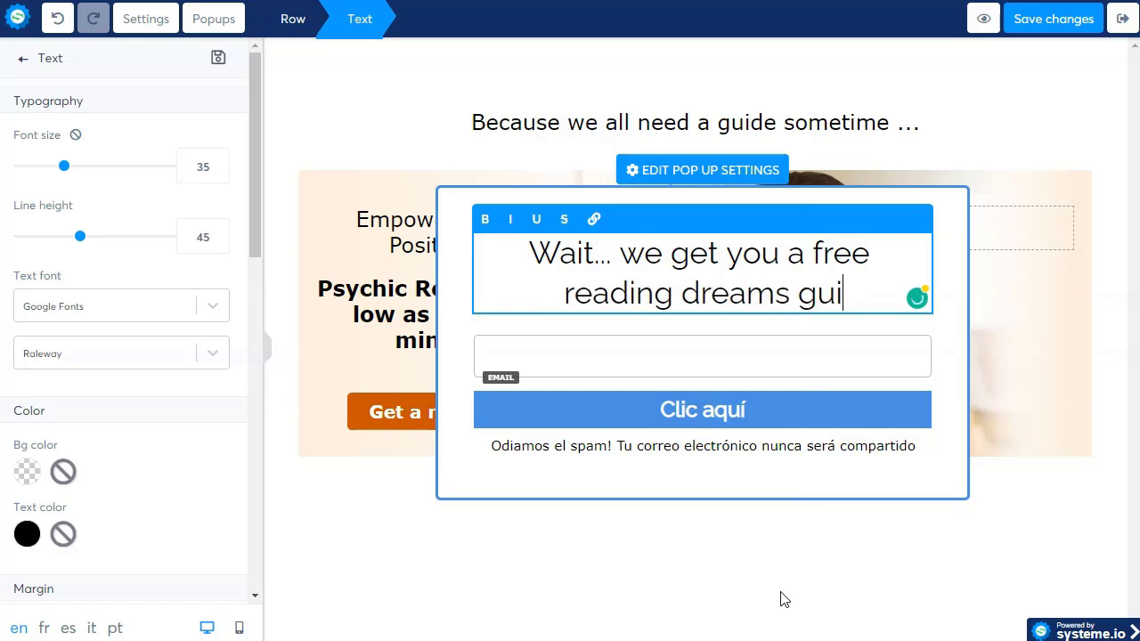
{"action": "left_click", "coordinate": [712, 356]}
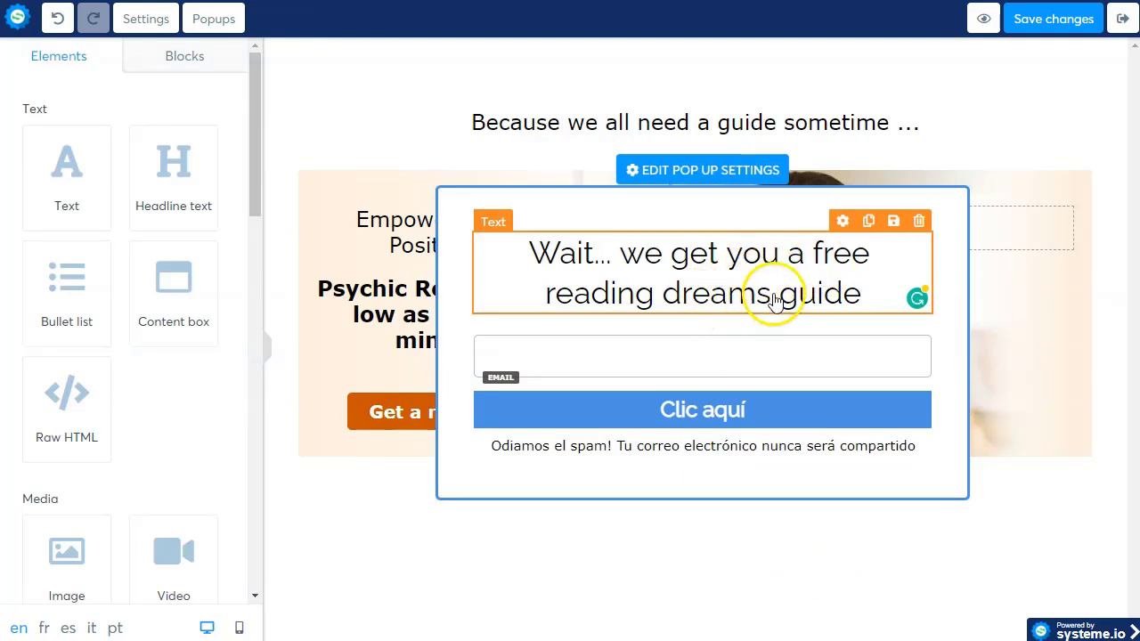
Change the popup button's text to "Let me know my dream significance"
{"action": "left_click", "coordinate": [750, 413]}
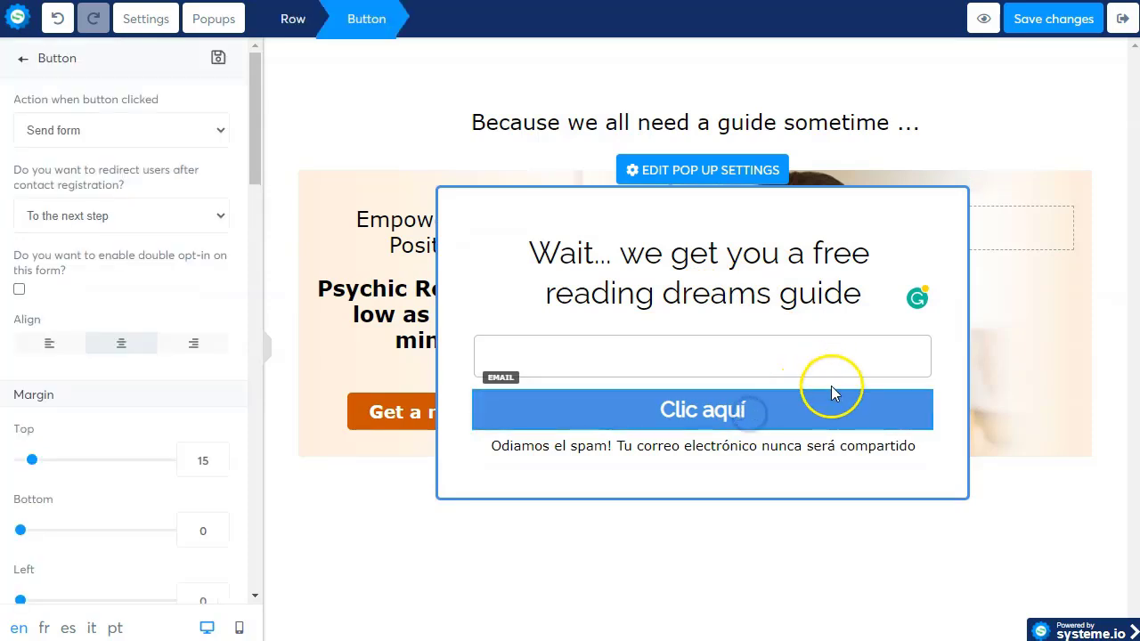
{"action": "left_click", "coordinate": [763, 417]}
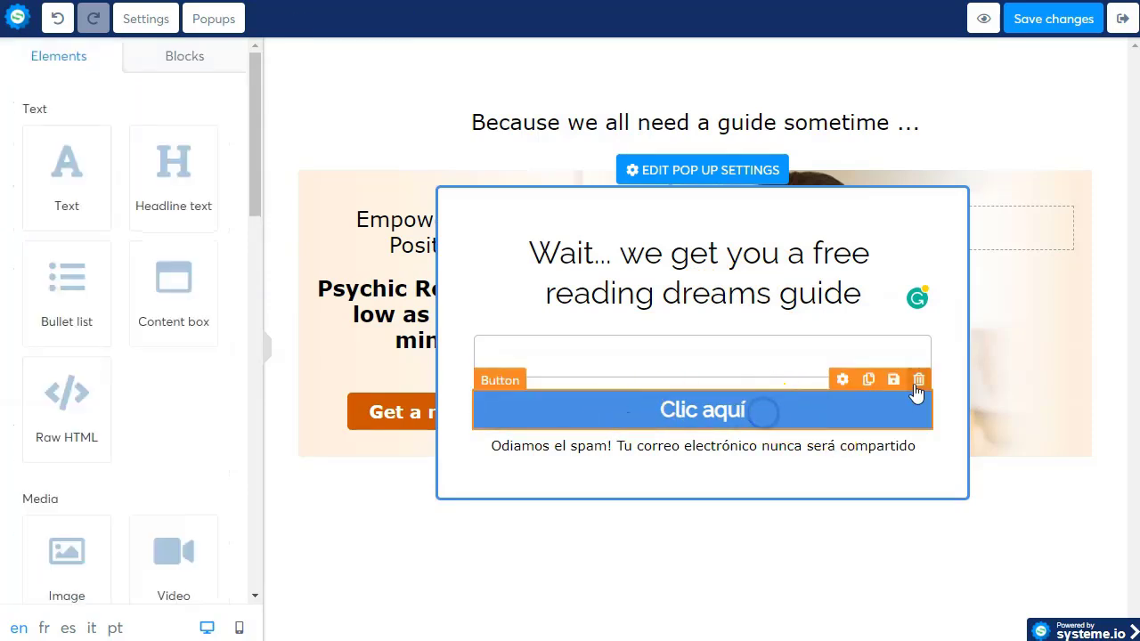
{"action": "left_click", "coordinate": [842, 379]}
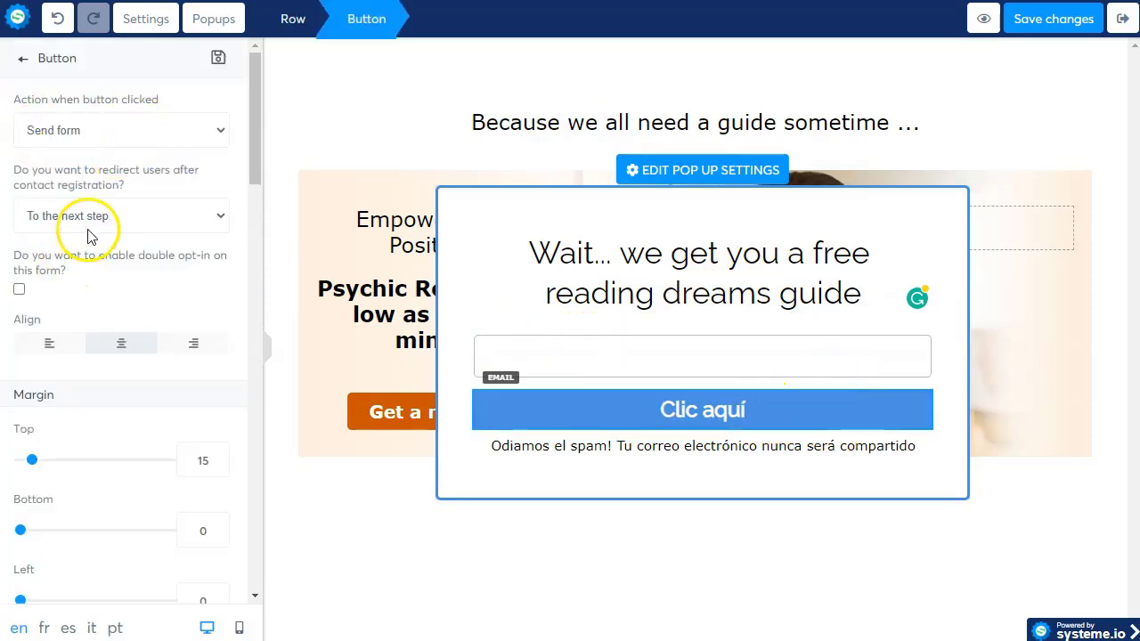
{"action": "scroll", "coordinate": [89, 240], "scroll_direction": "down", "scroll_amount": 5}
{"action": "left_click_drag", "start_coordinate": [78, 336], "coordinate": [7, 342]}
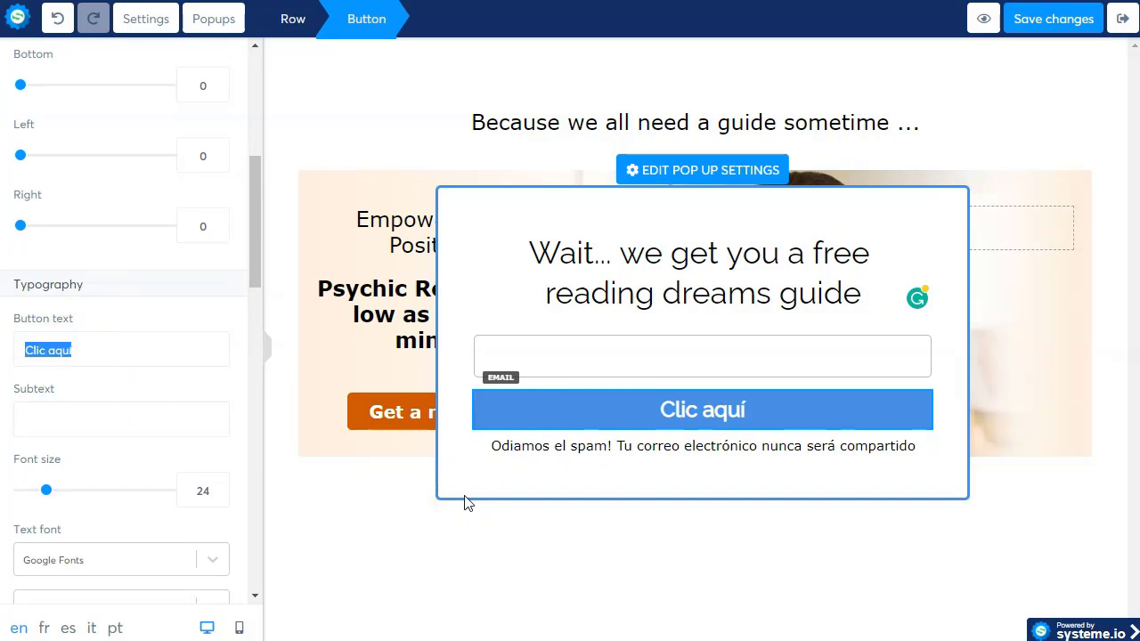
{"action": "type", "text": "Let me "}
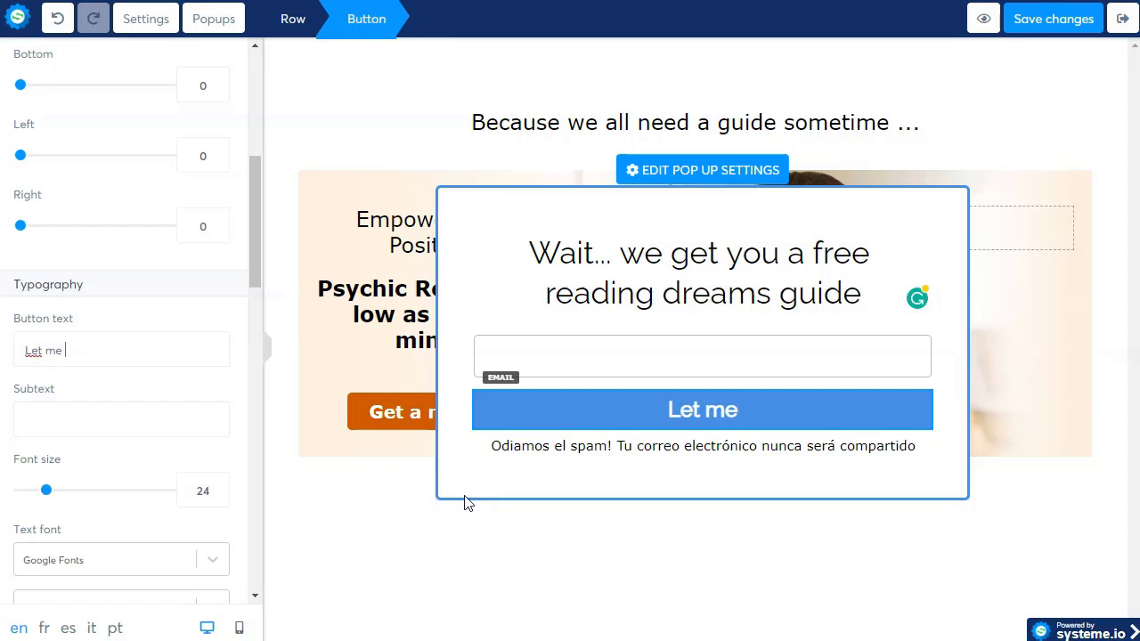
{"action": "type", "text": "know t"}
{"action": "key", "text": "BackSpace"}
{"action": "type", "text": "m"}
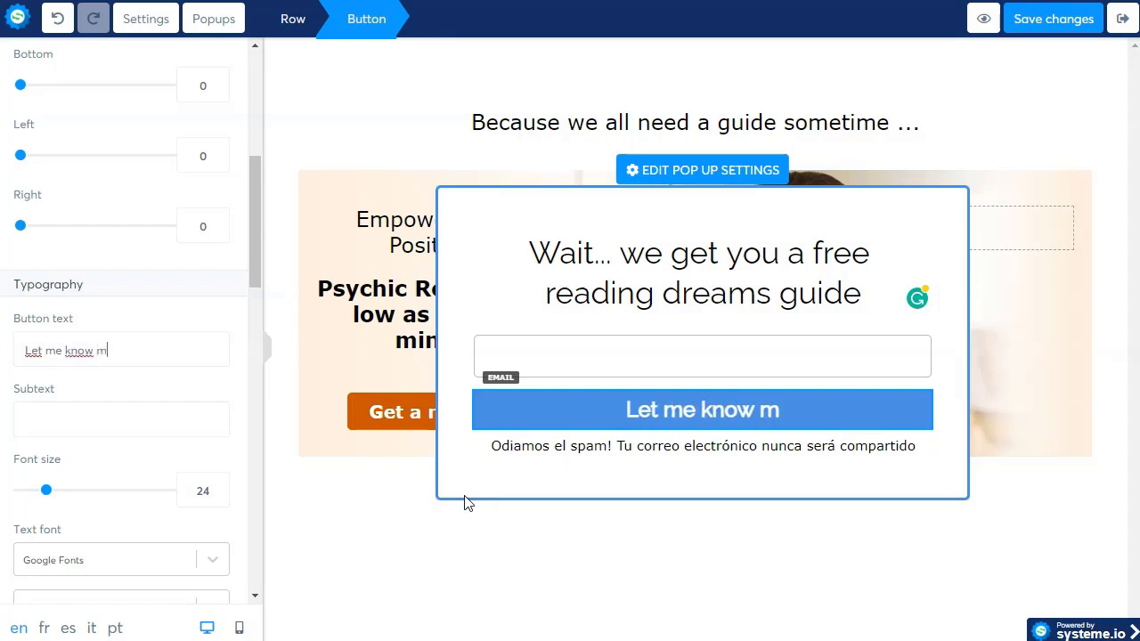
{"action": "type", "text": "y dream"}
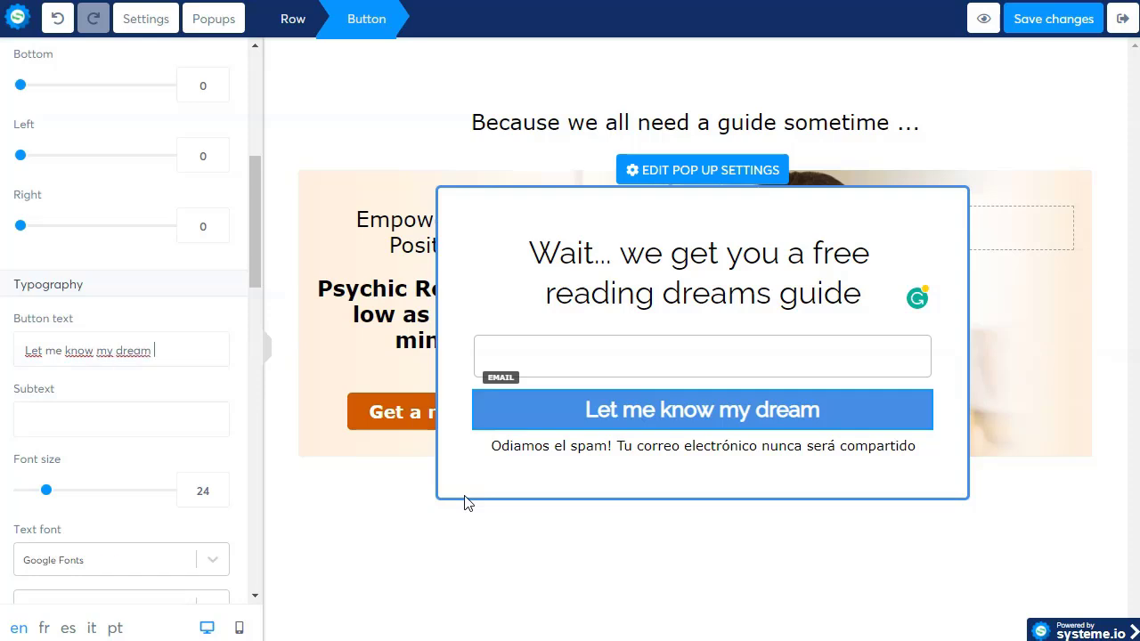
{"action": "type", "text": " sig"}
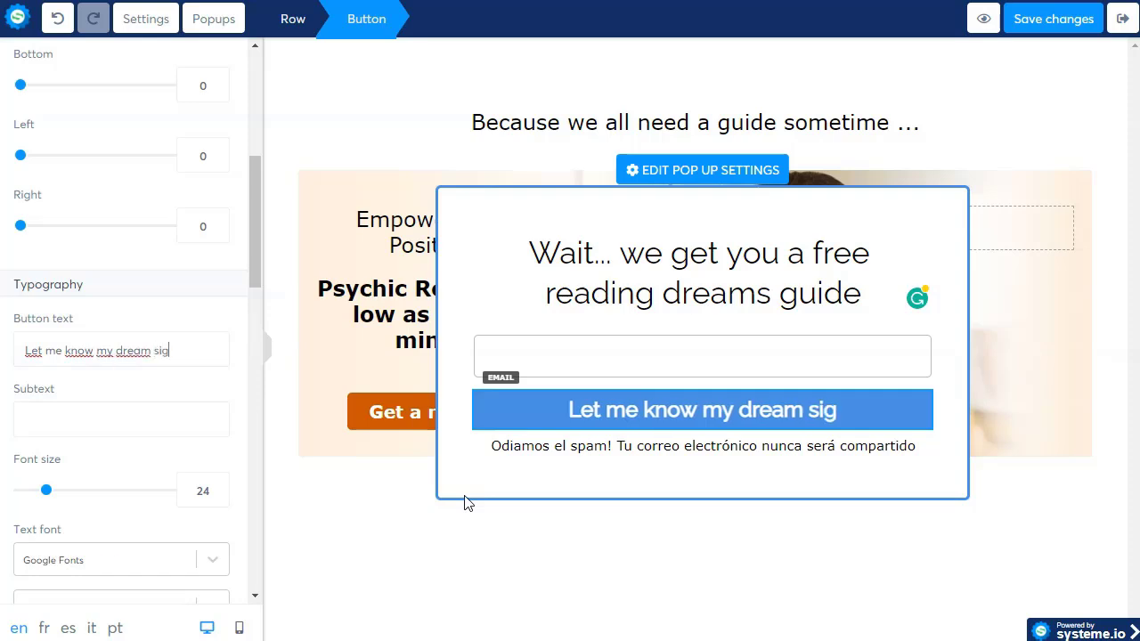
{"action": "type", "text": "nificance"}
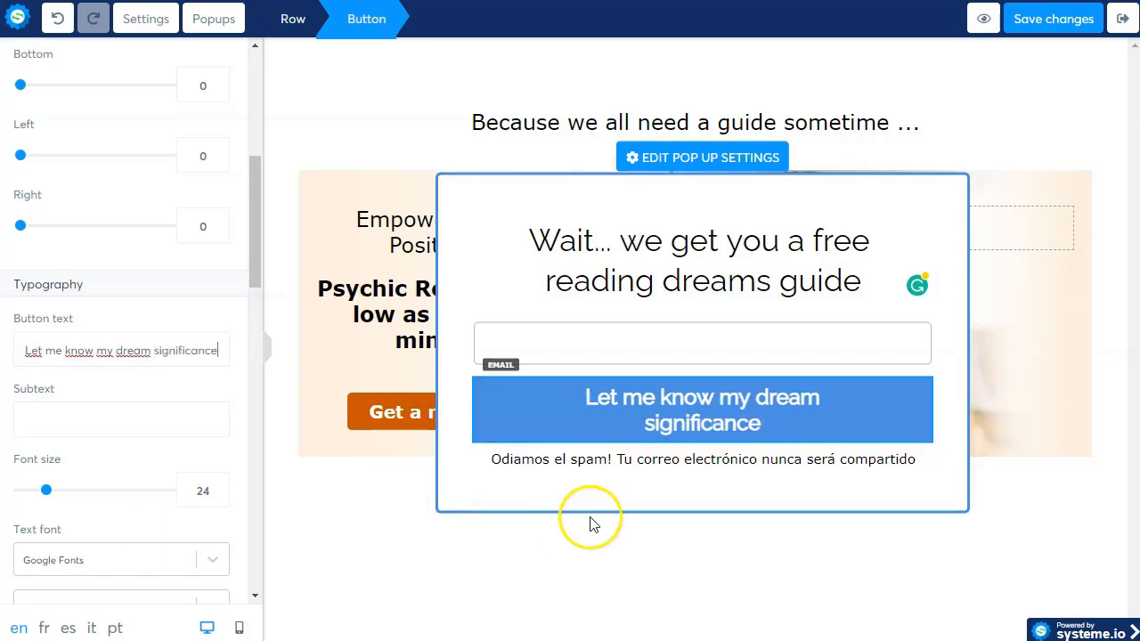
Replace the Spanish spam note under the popup button with "Your data are protected with us" and save the page
{"action": "left_click", "coordinate": [708, 460]}
{"action": "triple_click", "coordinate": [708, 459]}
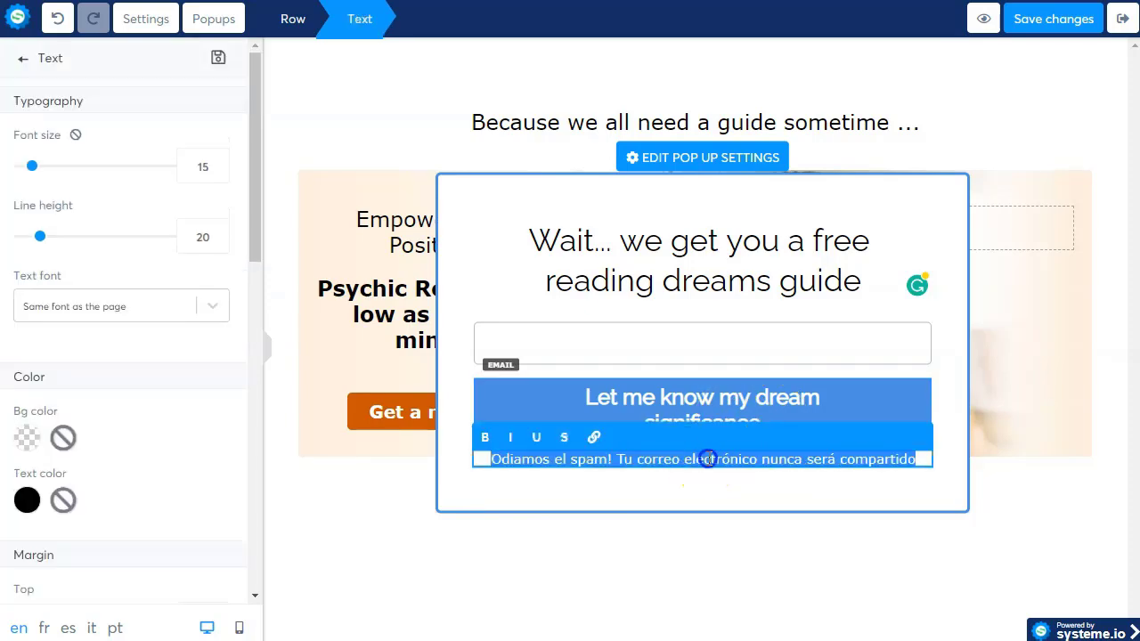
{"action": "scroll", "coordinate": [147, 346], "scroll_direction": "down", "scroll_amount": 1}
{"action": "scroll", "coordinate": [148, 346], "scroll_direction": "down", "scroll_amount": 3}
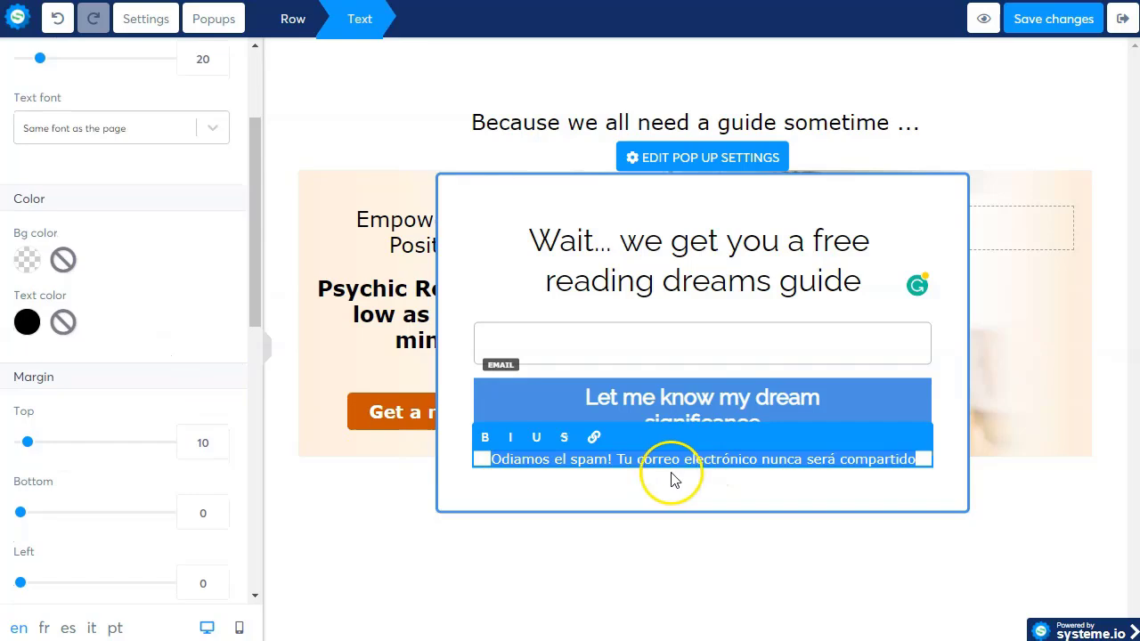
{"action": "type", "text": "W"}
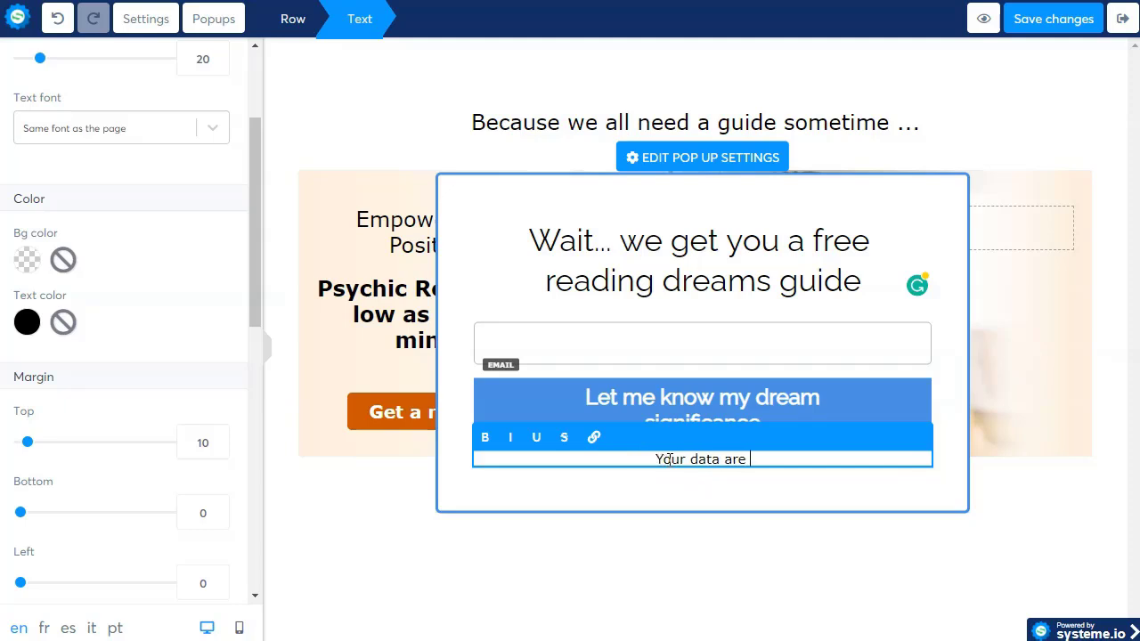
{"action": "type", "text": "our data are protectde with us"}
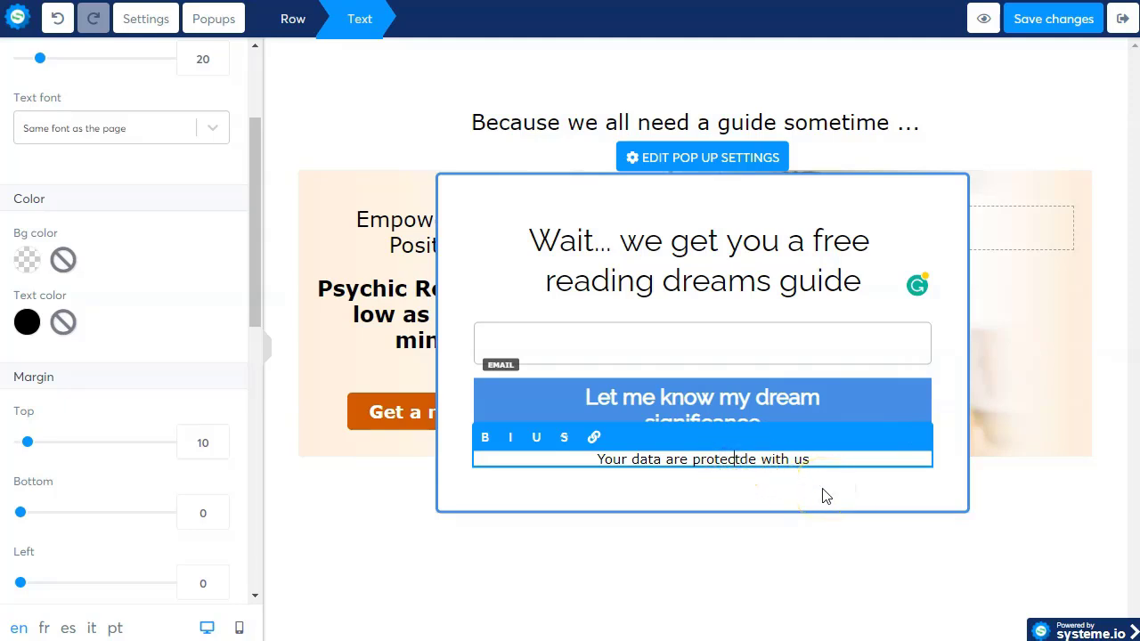
{"action": "key", "text": "Delete"}
{"action": "type", "text": "d"}
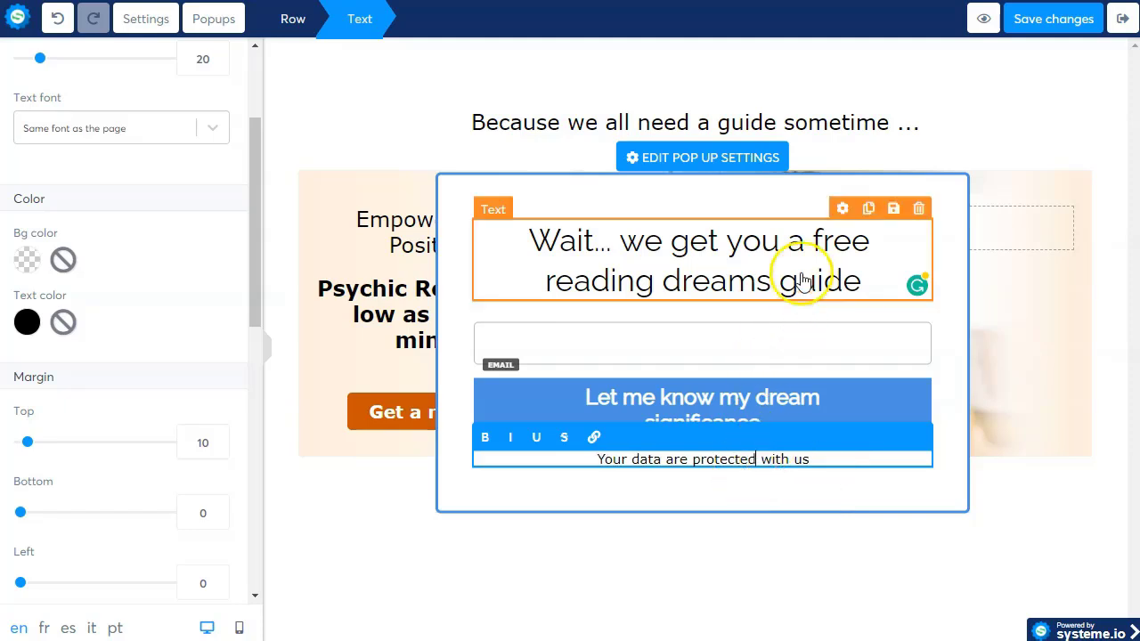
{"action": "left_click", "coordinate": [712, 543]}
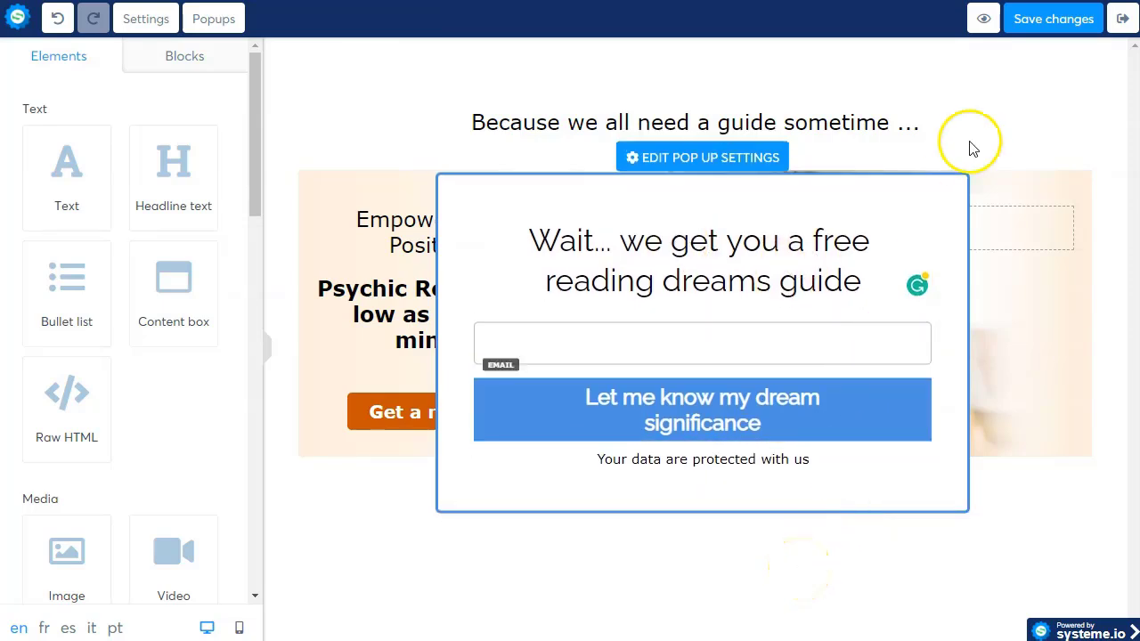
{"action": "left_click", "coordinate": [1064, 22]}
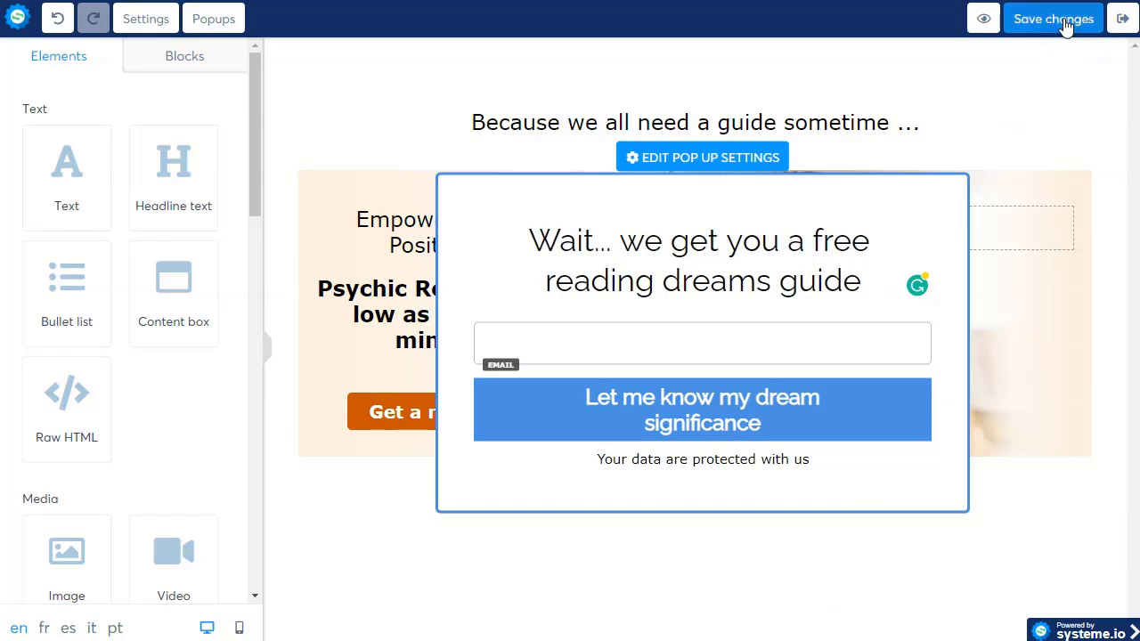
Set the popup to open on exit intent, turn off its automatic opening and save the page
{"action": "left_click", "coordinate": [670, 166]}
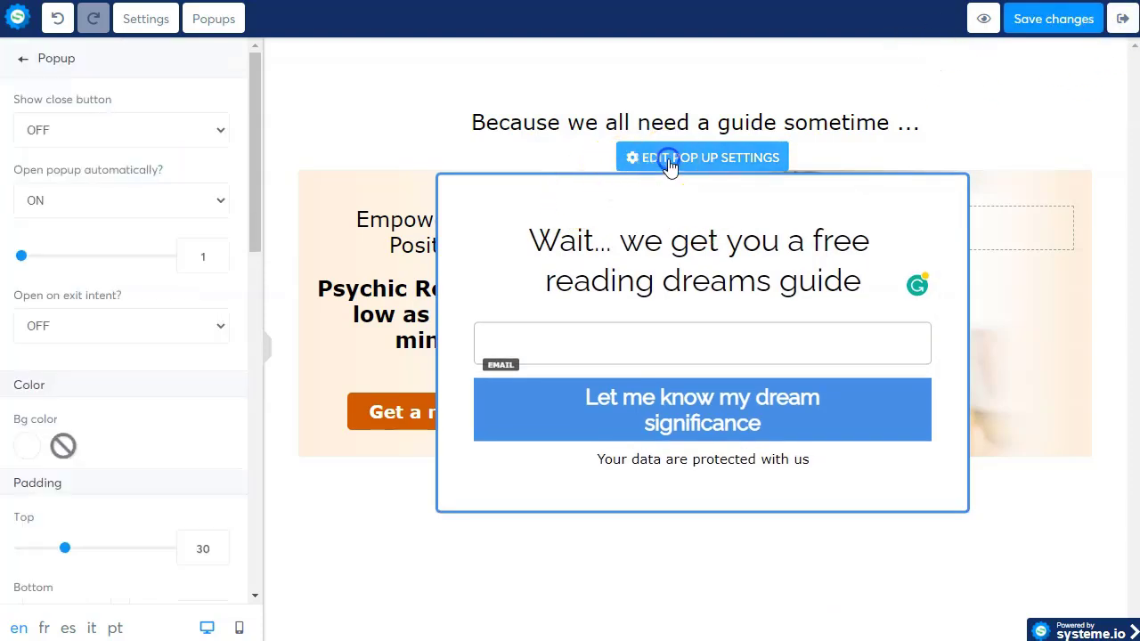
{"action": "left_click", "coordinate": [77, 142]}
{"action": "left_click", "coordinate": [79, 125]}
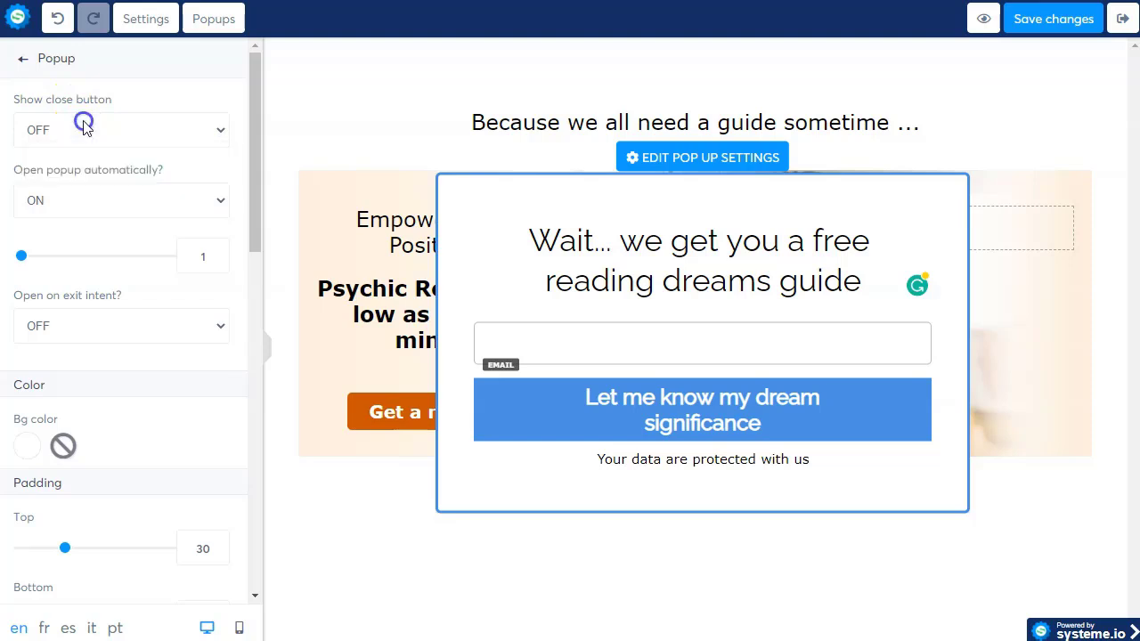
{"action": "left_click", "coordinate": [95, 197]}
{"action": "left_click", "coordinate": [95, 196]}
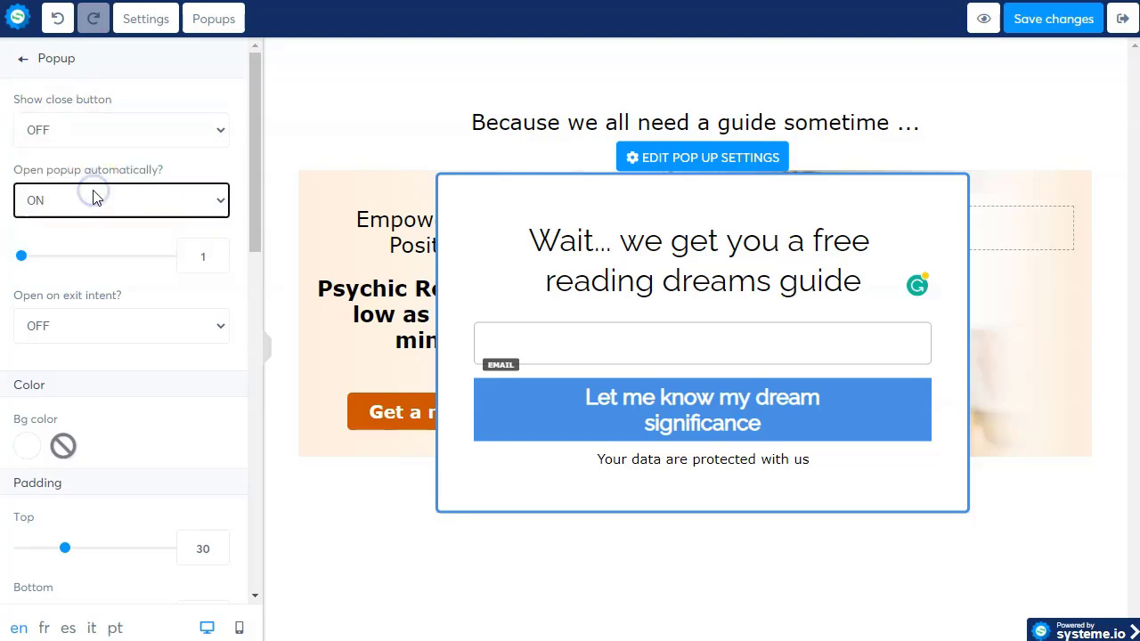
{"action": "left_click", "coordinate": [91, 324]}
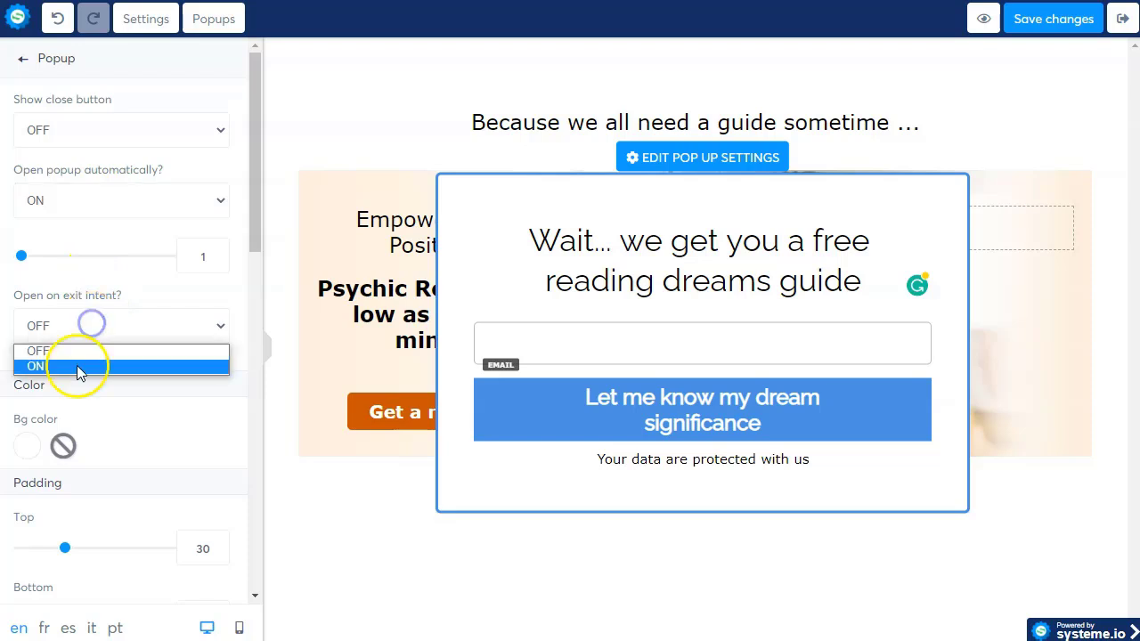
{"action": "left_click", "coordinate": [77, 367]}
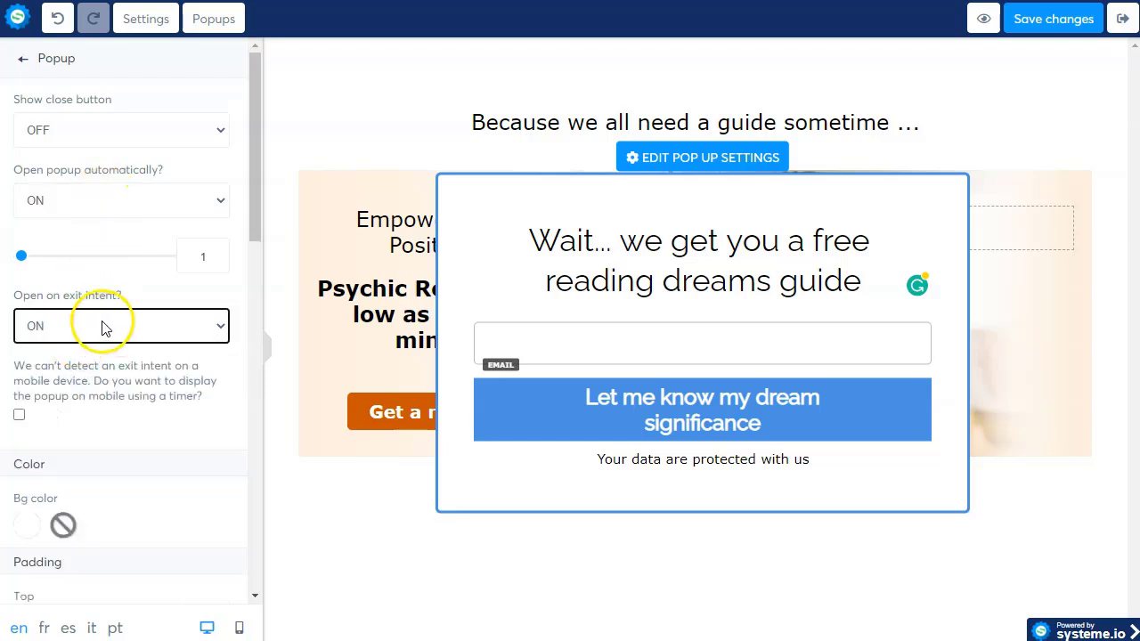
{"action": "left_click", "coordinate": [109, 189]}
{"action": "left_click", "coordinate": [88, 225]}
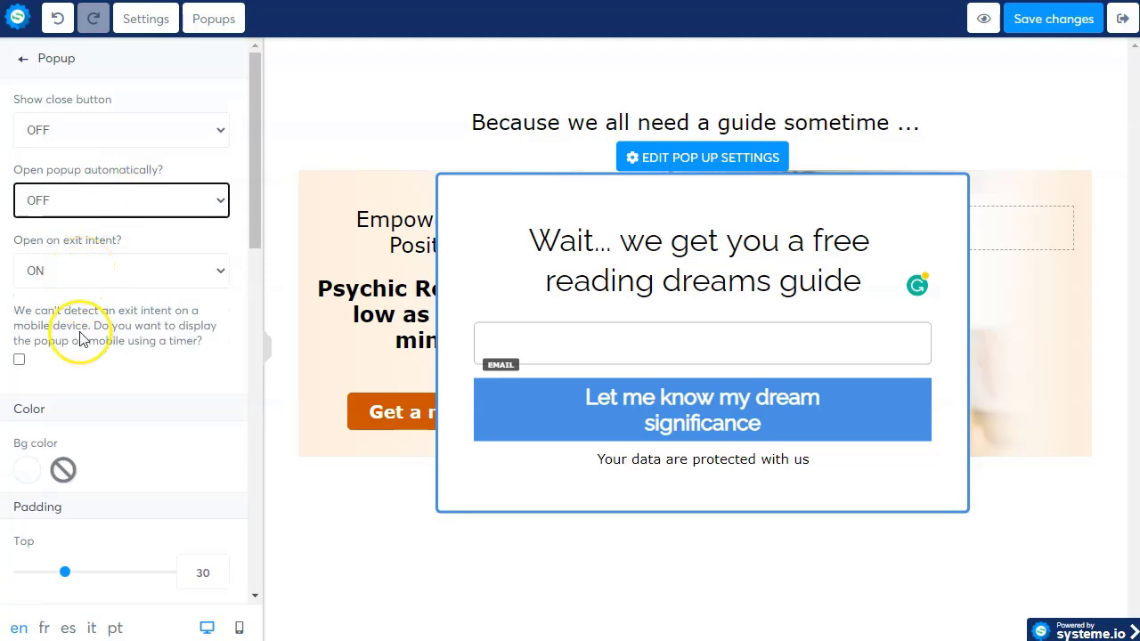
{"action": "left_click", "coordinate": [1038, 32]}
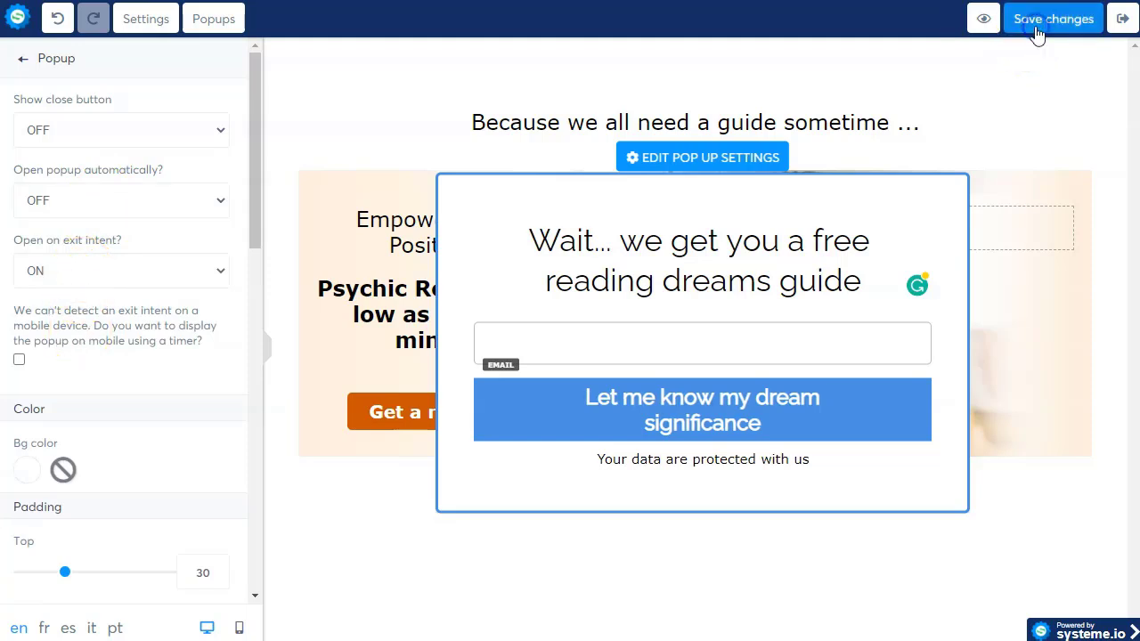
Leave the page editor, preview the squeeze page to test the exit popup, and copy the page's URL
{"action": "left_click", "coordinate": [1122, 18]}
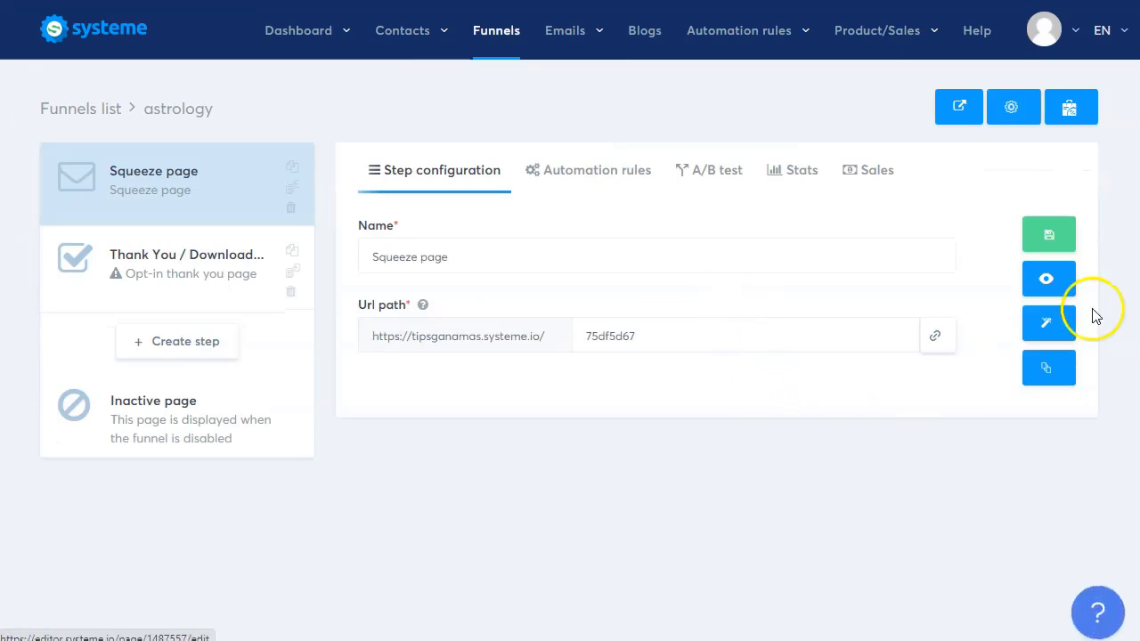
{"action": "left_click", "coordinate": [1045, 278]}
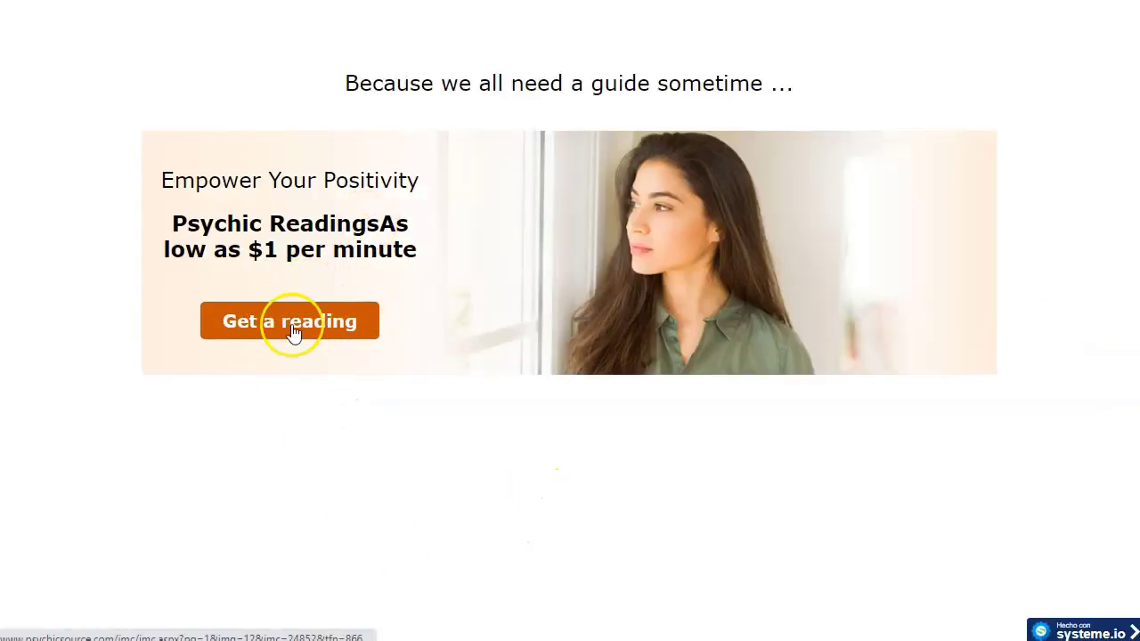
{"action": "mouse_move", "coordinate": [672, 4]}
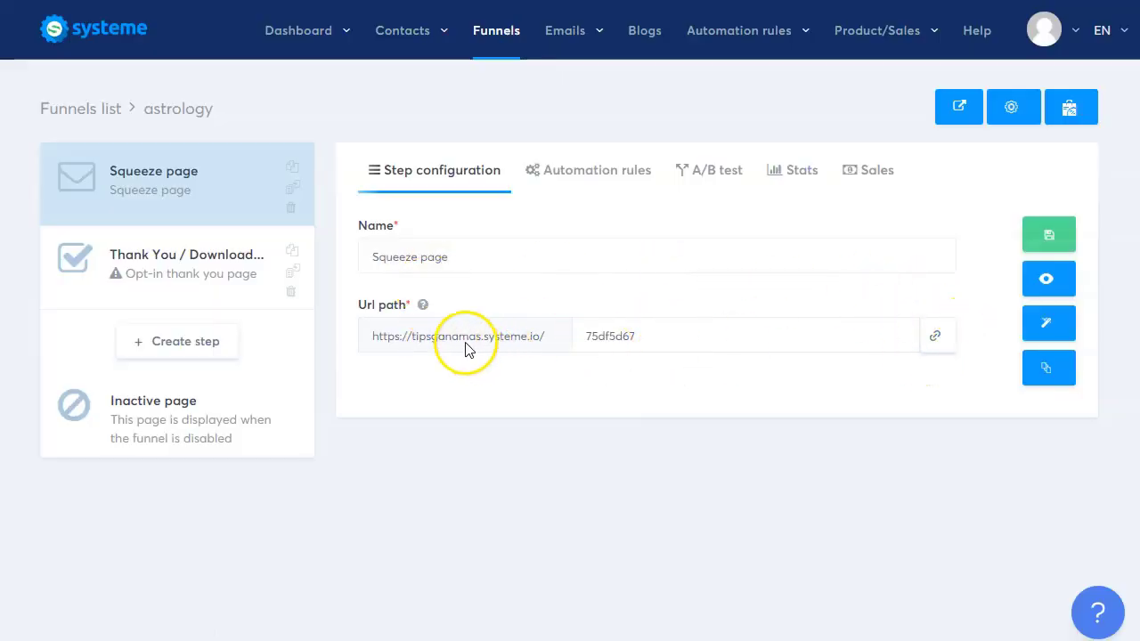
{"action": "left_click", "coordinate": [937, 338]}
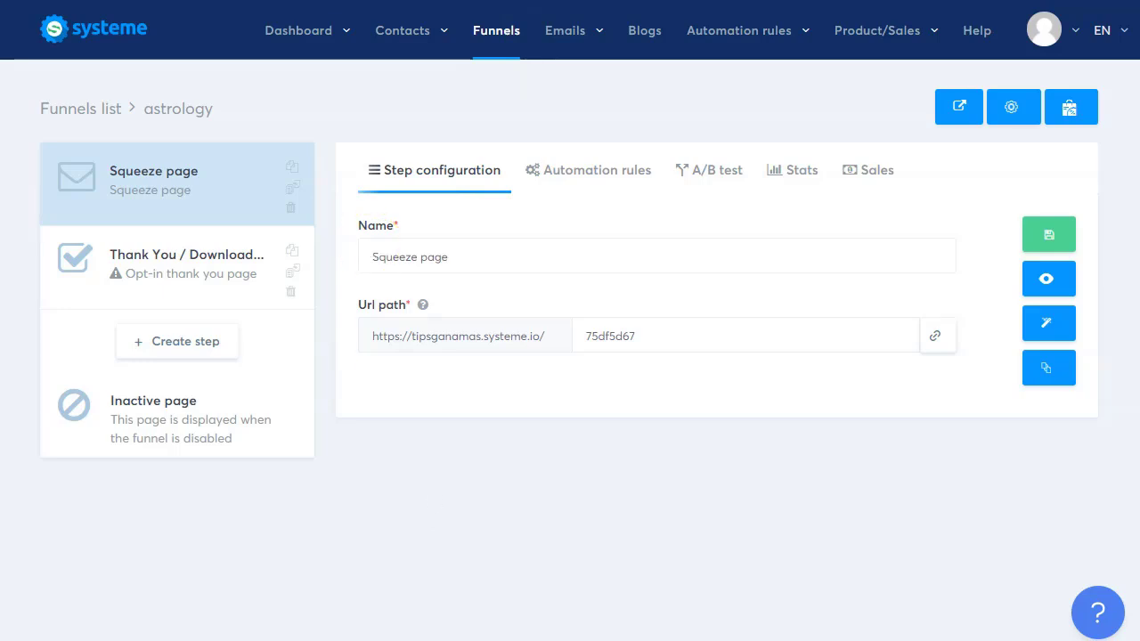
Open shoutcart.com in a new browser tab and log in with the saved account credentials
{"action": "key", "text": "ctrl+t"}
{"action": "type", "text": "shoutcart"}
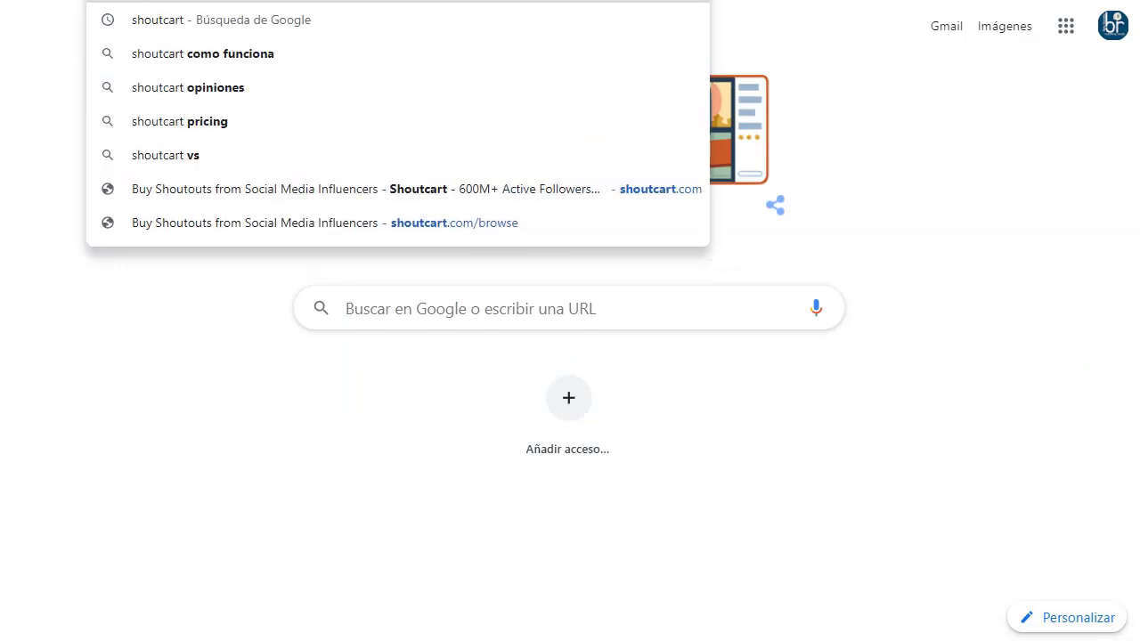
{"action": "type", "text": ".com"}
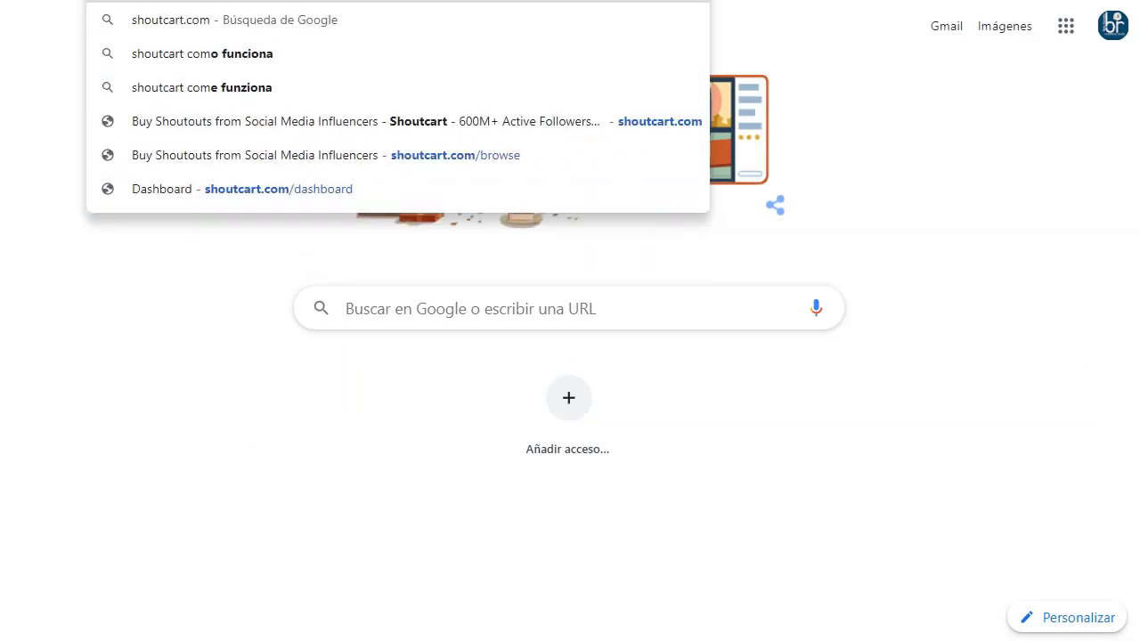
{"action": "key", "text": "Return"}
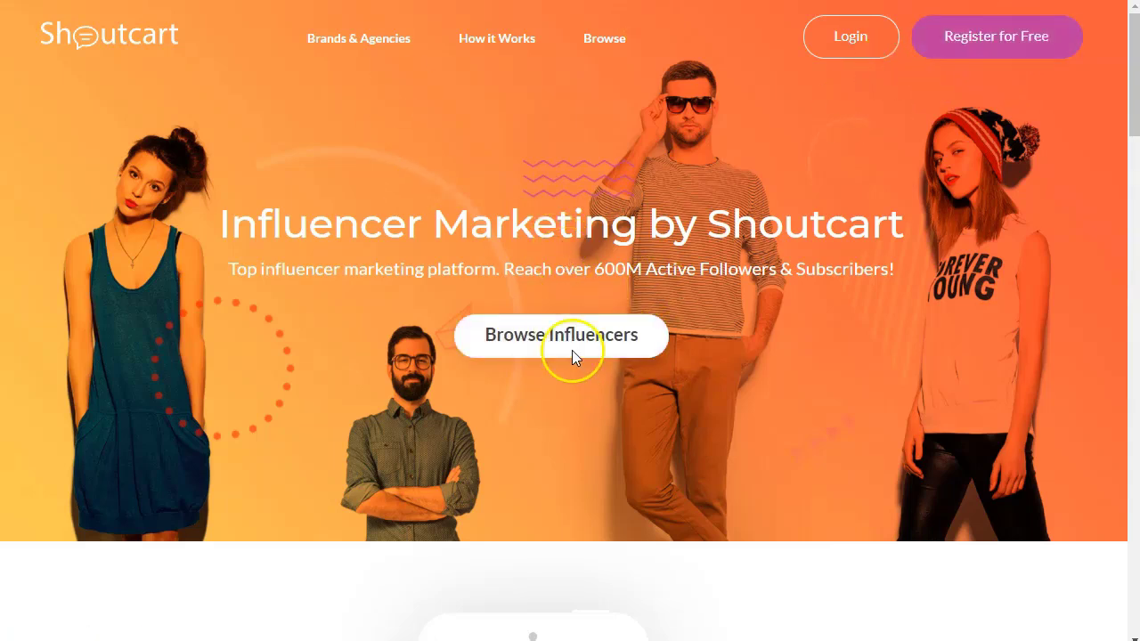
{"action": "left_click", "coordinate": [856, 43]}
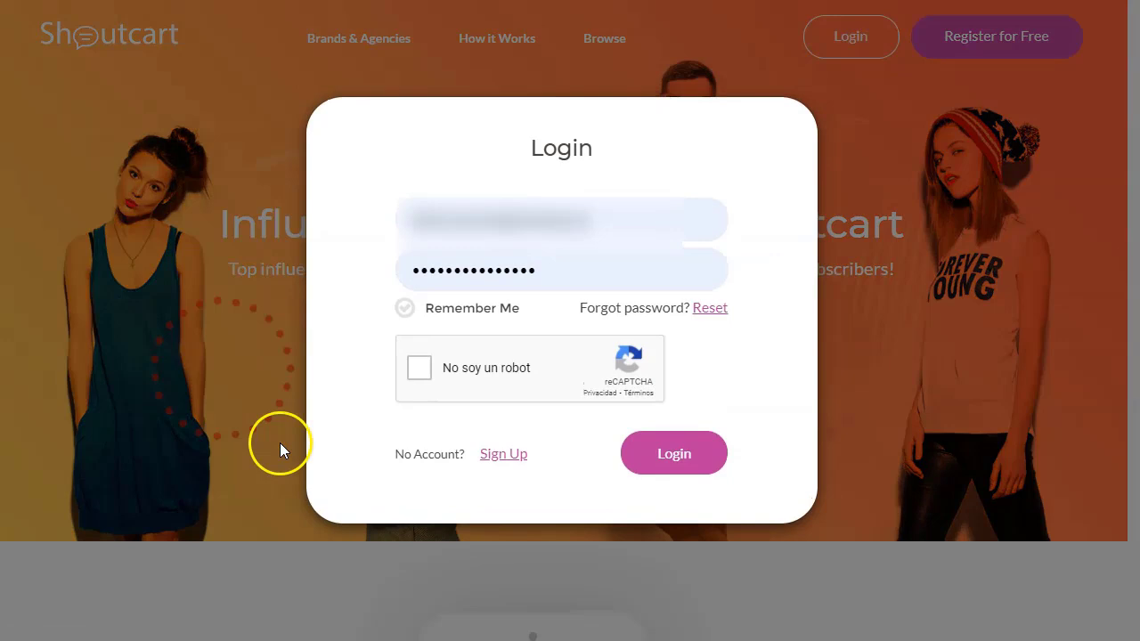
{"action": "left_click", "coordinate": [418, 367]}
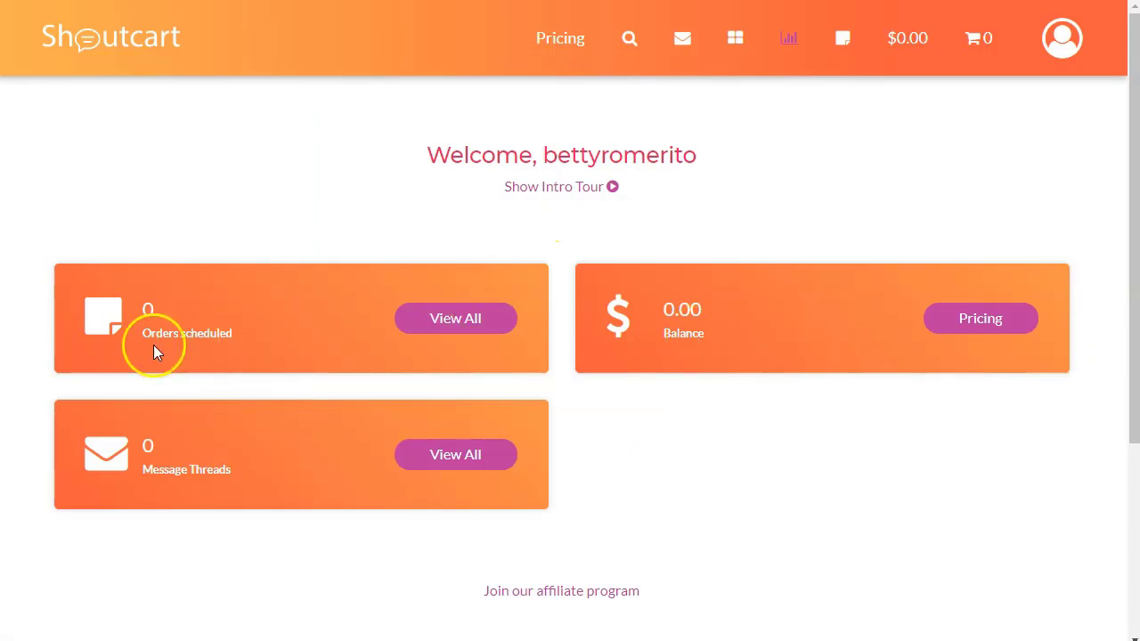
Open Shoutcart's influencer browser and review the available influencer channel filters
{"action": "left_click", "coordinate": [630, 40]}
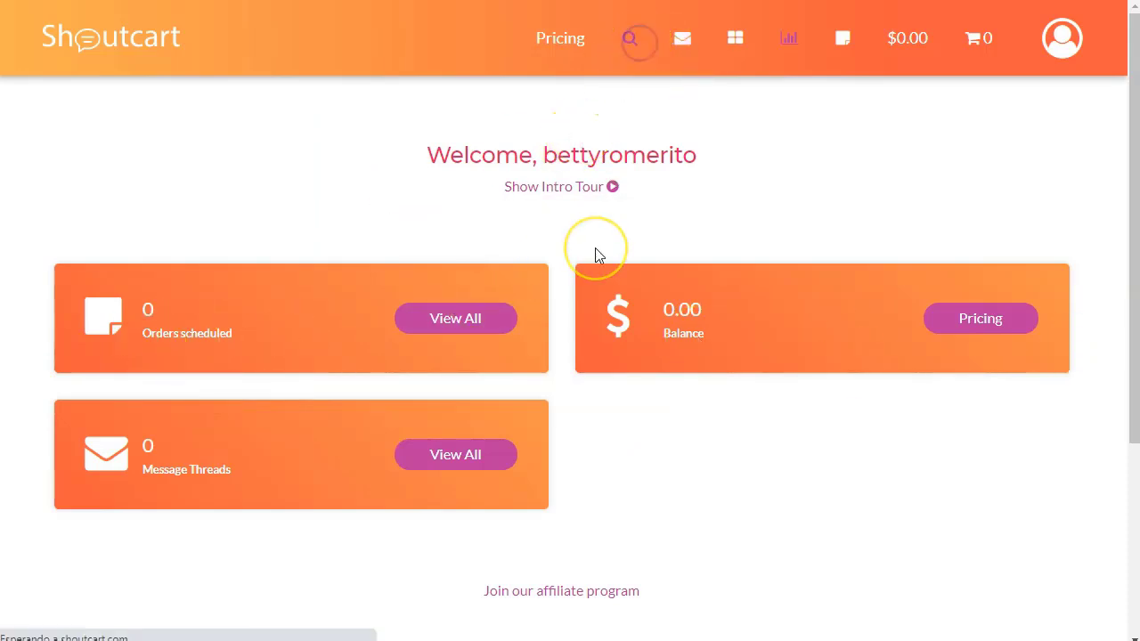
{"action": "scroll", "coordinate": [178, 344], "scroll_direction": "down", "scroll_amount": 3}
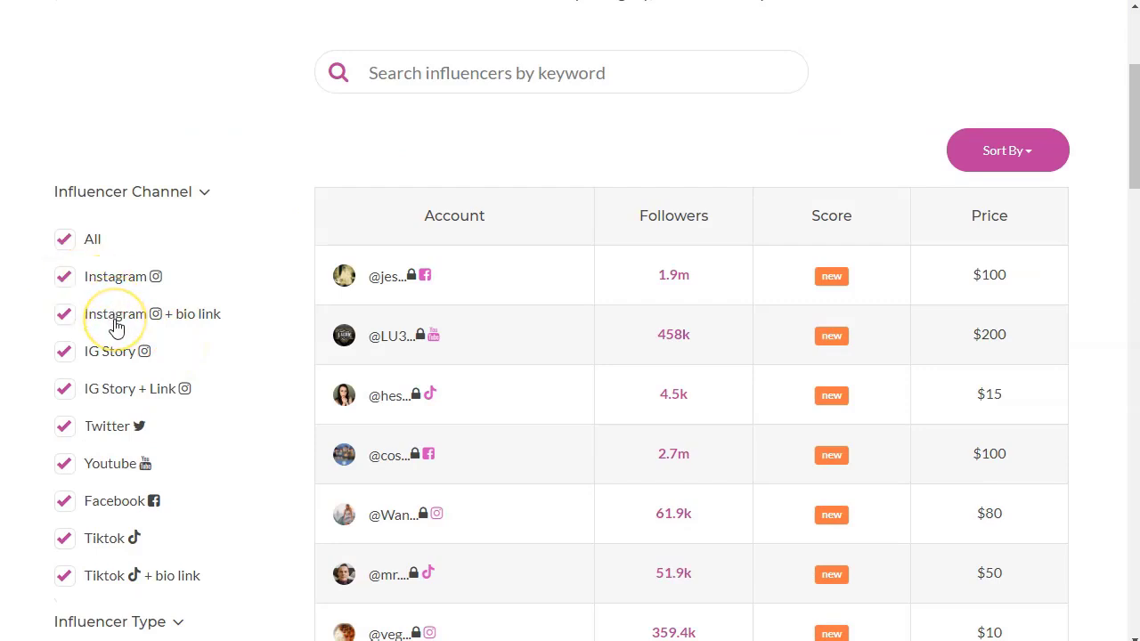
{"action": "scroll", "coordinate": [116, 358], "scroll_direction": "down", "scroll_amount": 1}
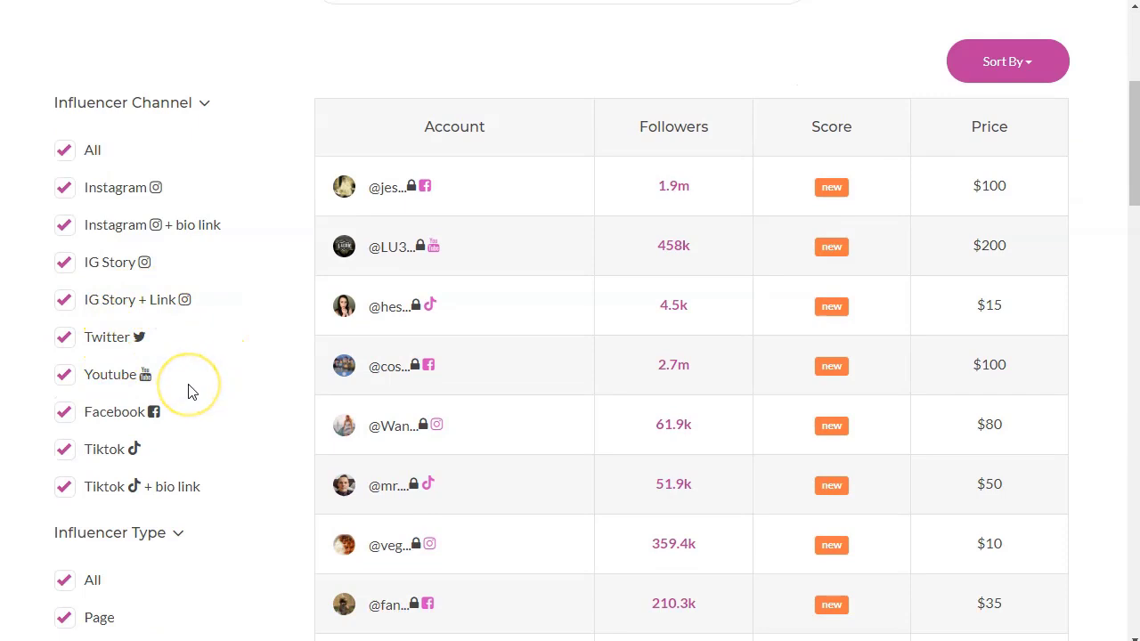
{"action": "scroll", "coordinate": [188, 392], "scroll_direction": "up", "scroll_amount": 1}
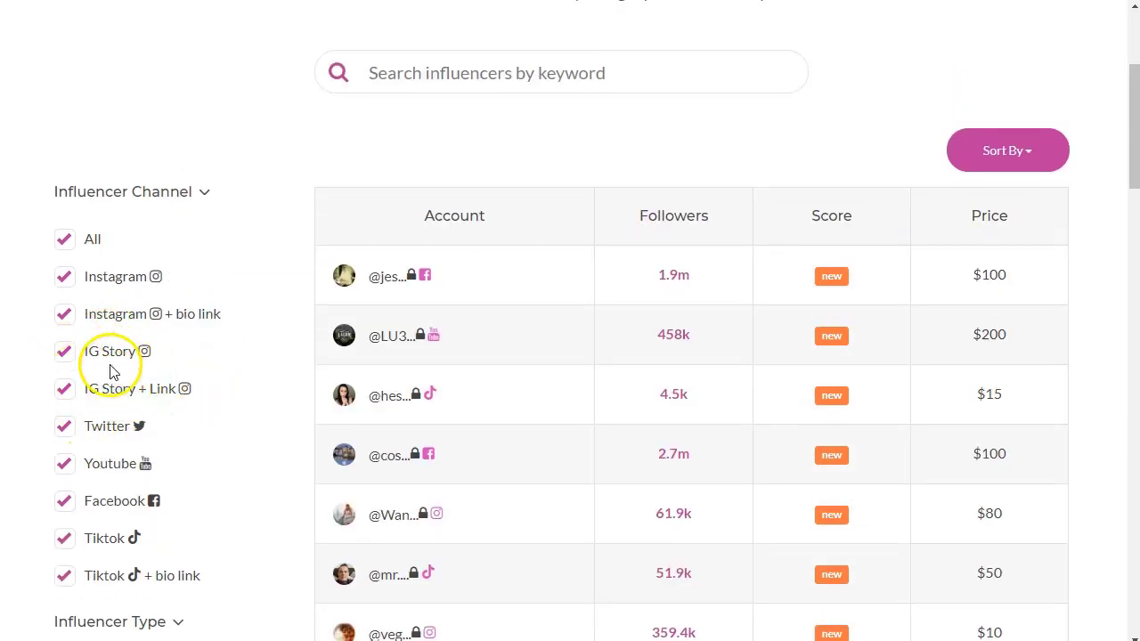
Search the influencers by the keyword "Psychic"
{"action": "left_click", "coordinate": [643, 81]}
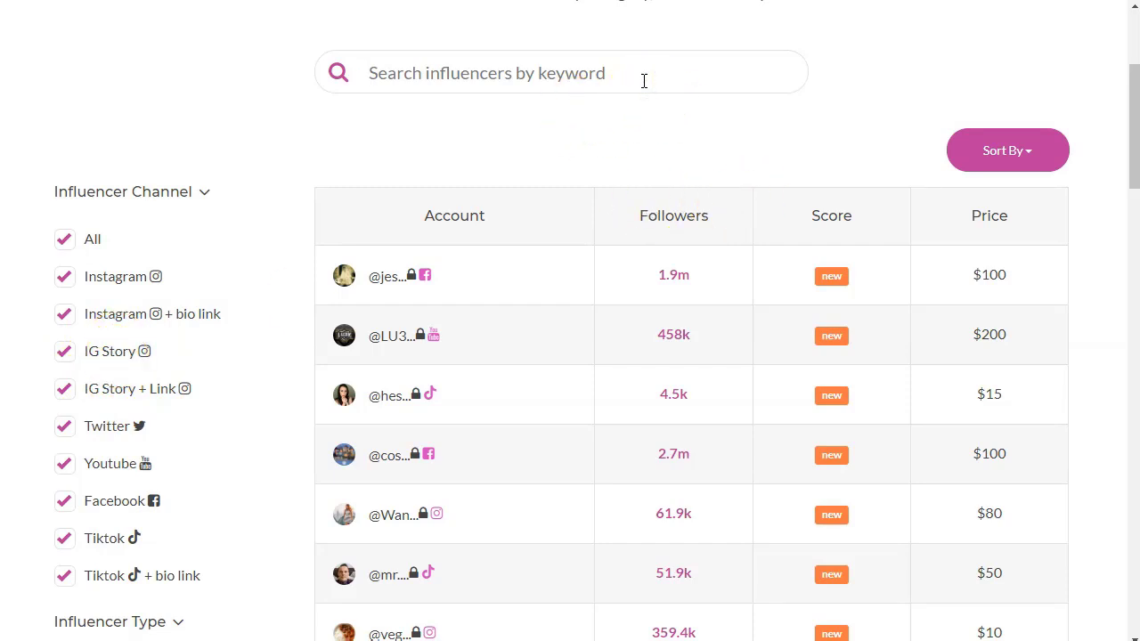
{"action": "type", "text": "ps"}
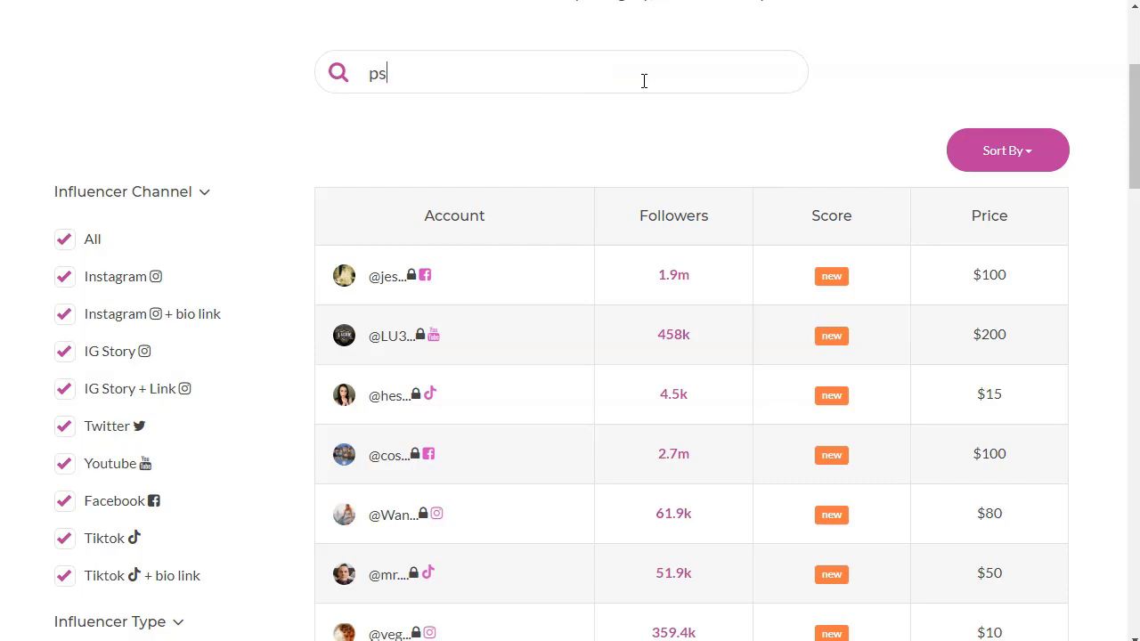
{"action": "type", "text": "ychic"}
{"action": "key", "text": "BackSpace"}
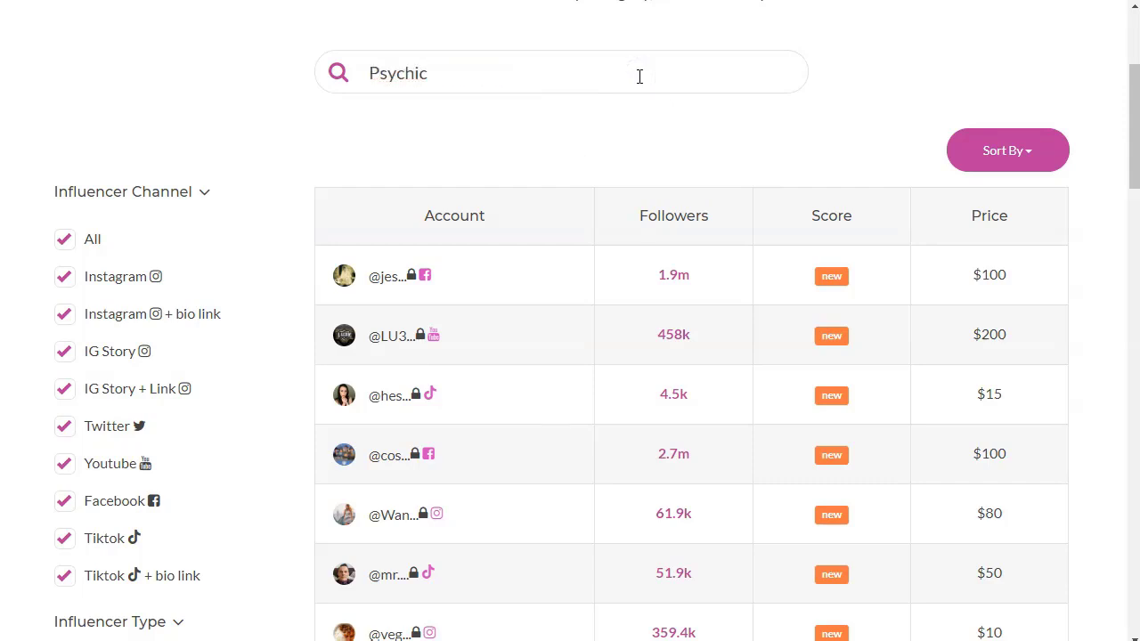
{"action": "left_click", "coordinate": [337, 73]}
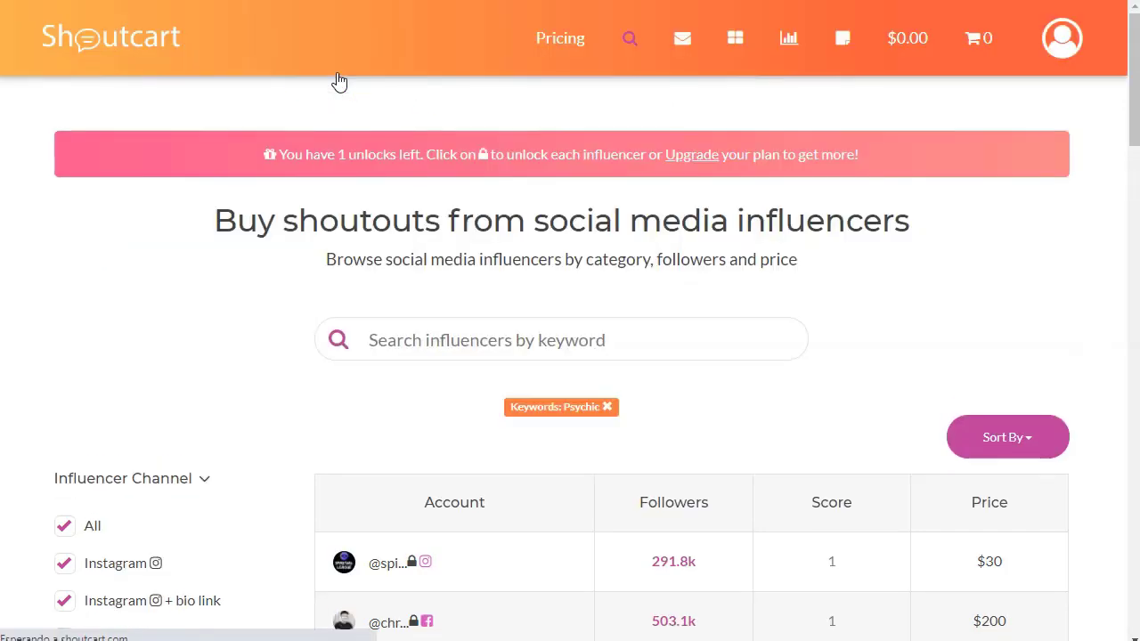
{"action": "scroll", "coordinate": [409, 209], "scroll_direction": "down", "scroll_amount": 2}
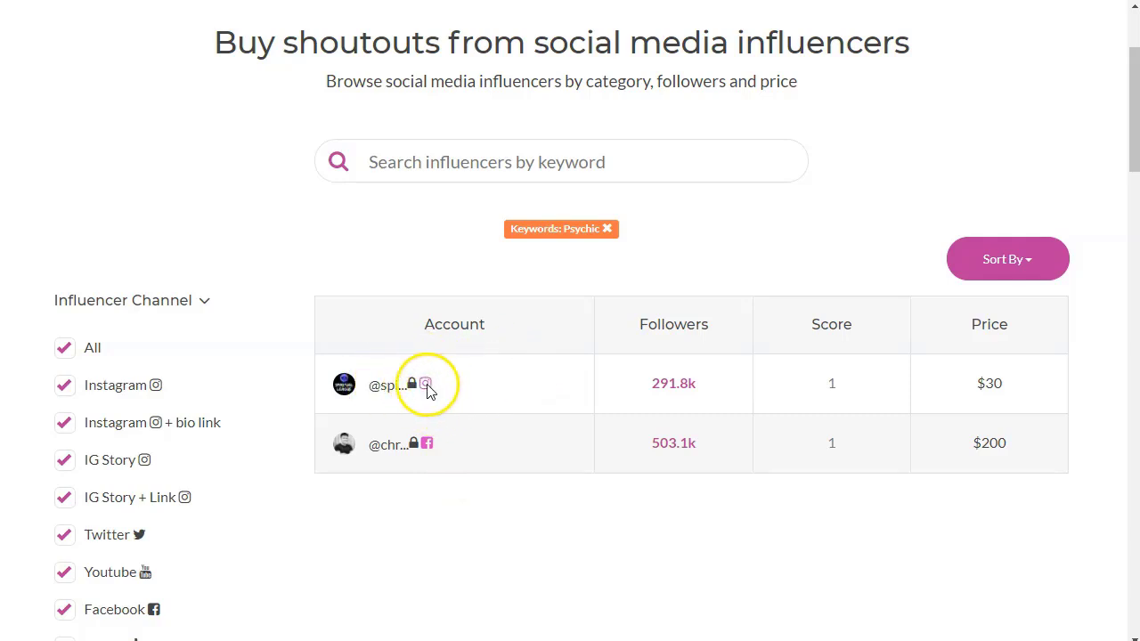
Unlock the Instagram influencer with the $30 price in the Psychic results
{"action": "scroll", "coordinate": [294, 182], "scroll_direction": "up", "scroll_amount": 3}
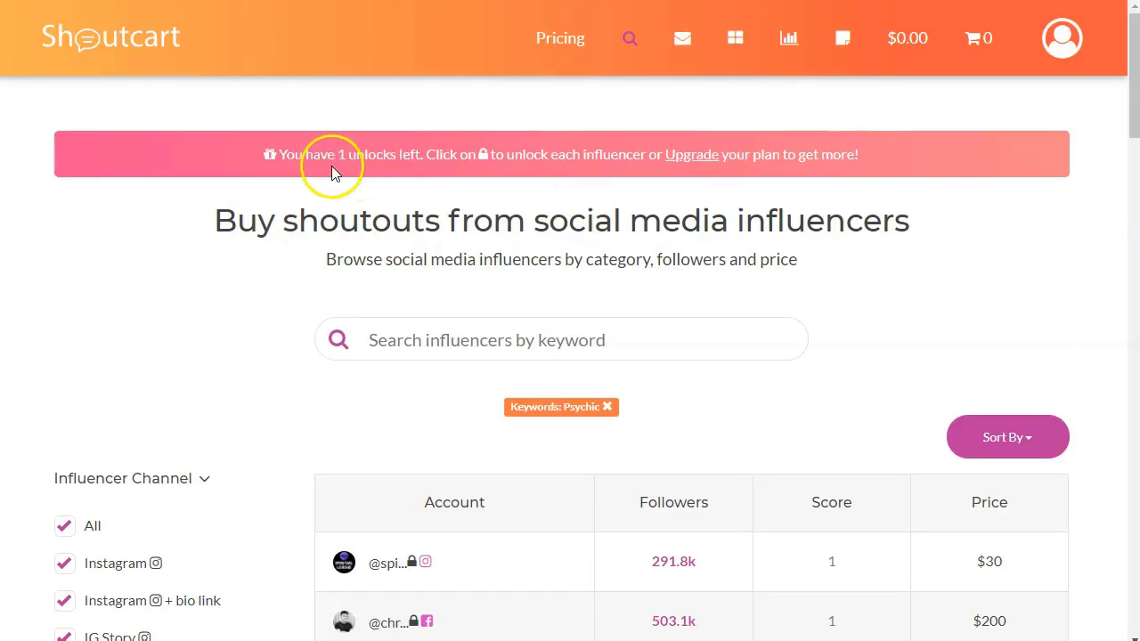
{"action": "left_click", "coordinate": [389, 158]}
{"action": "scroll", "coordinate": [389, 158], "scroll_direction": "down", "scroll_amount": 3}
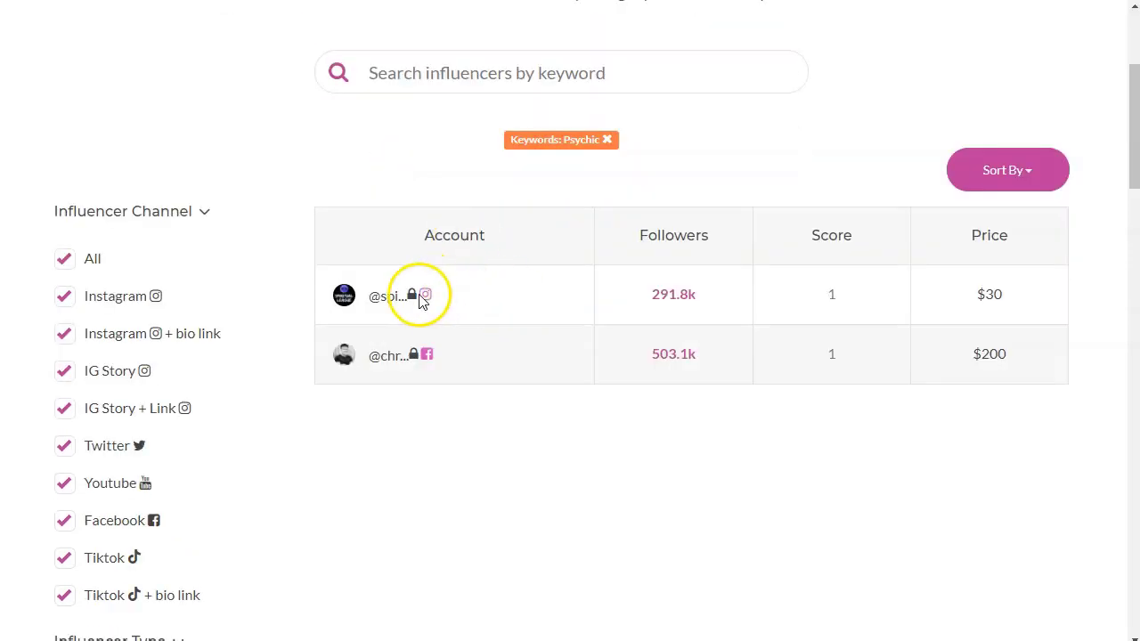
{"action": "left_click", "coordinate": [414, 298]}
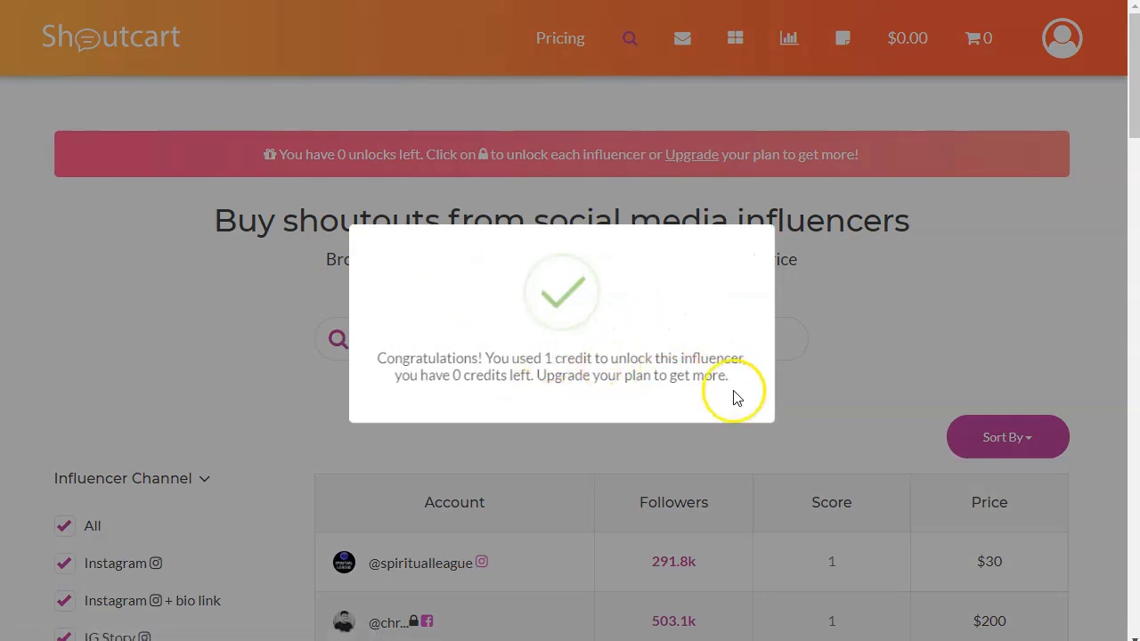
{"action": "scroll", "coordinate": [423, 311], "scroll_direction": "down", "scroll_amount": 3}
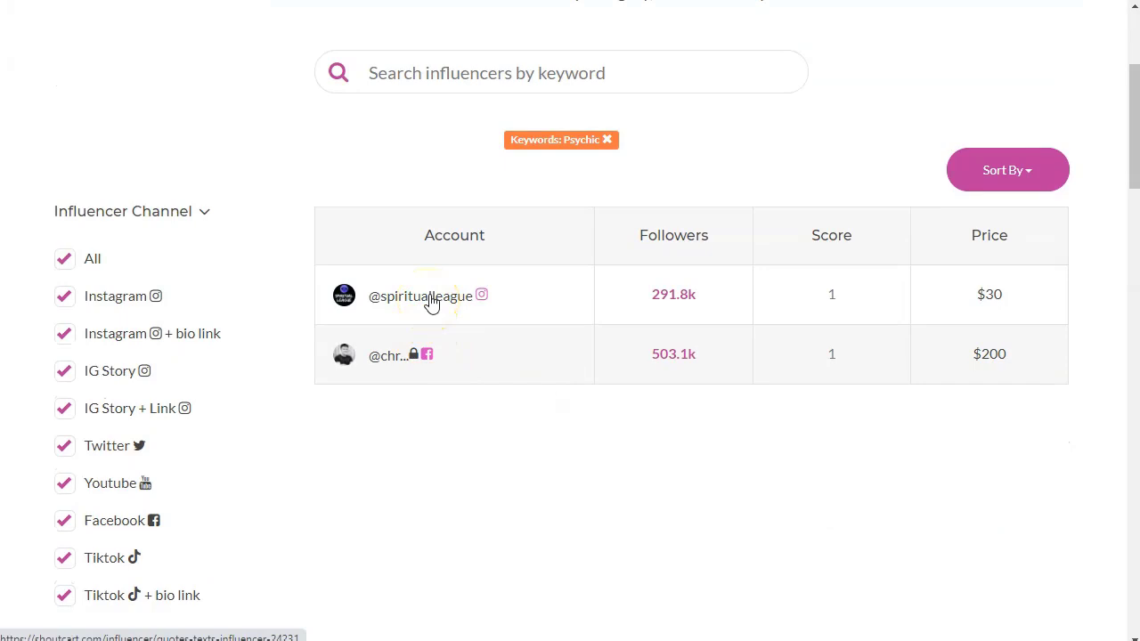
{"action": "left_click", "coordinate": [430, 301]}
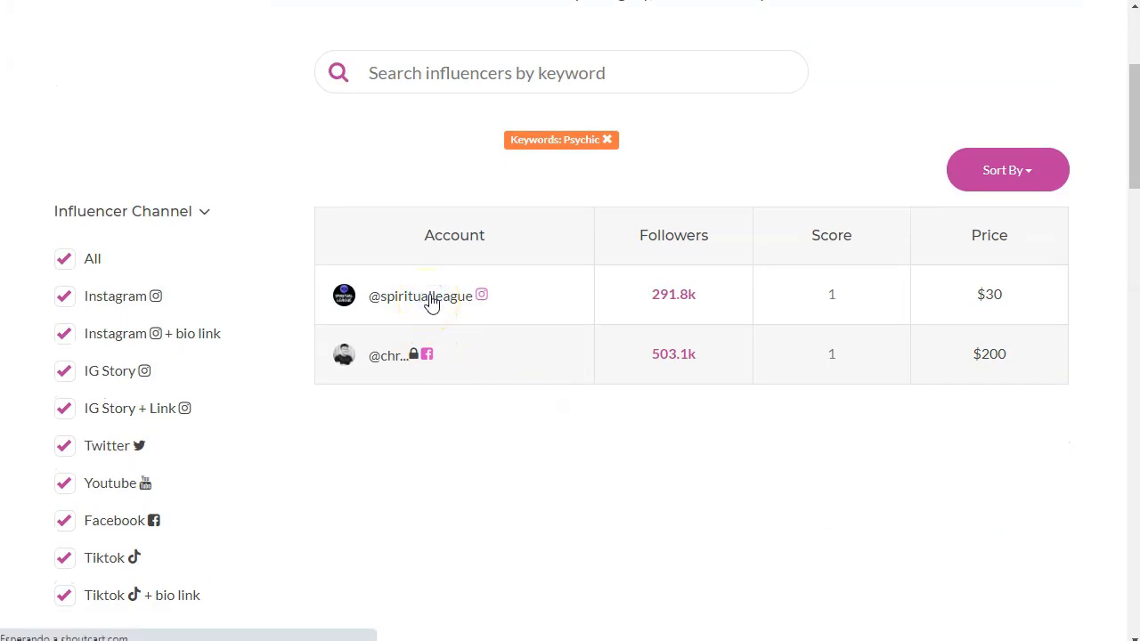
{"action": "scroll", "coordinate": [420, 300], "scroll_direction": "down", "scroll_amount": 2}
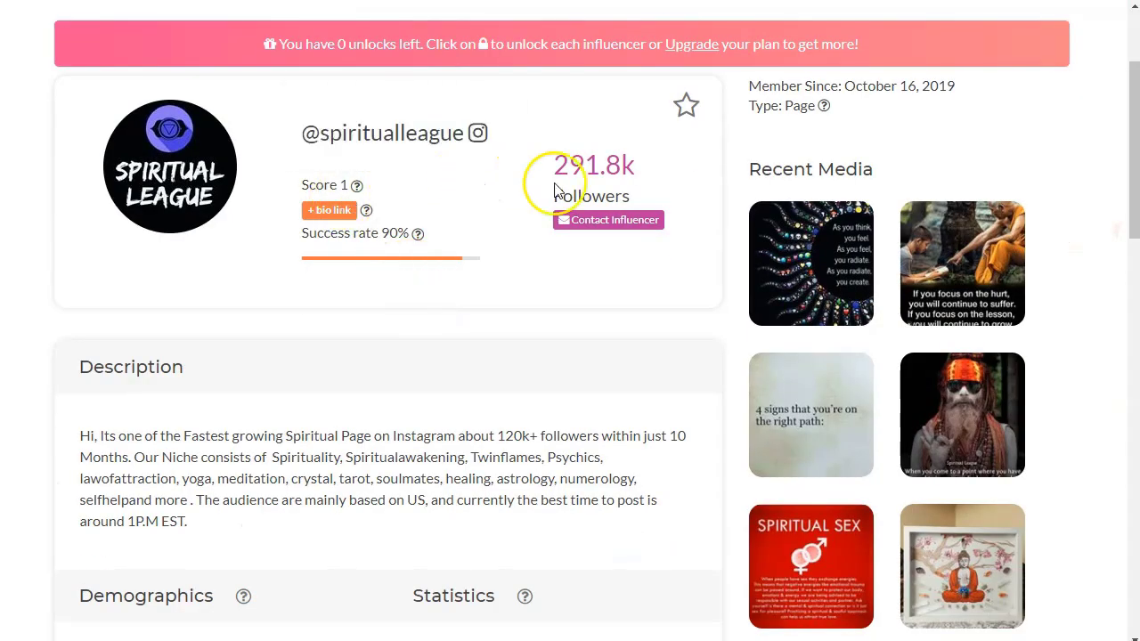
{"action": "scroll", "coordinate": [947, 373], "scroll_direction": "down", "scroll_amount": 6}
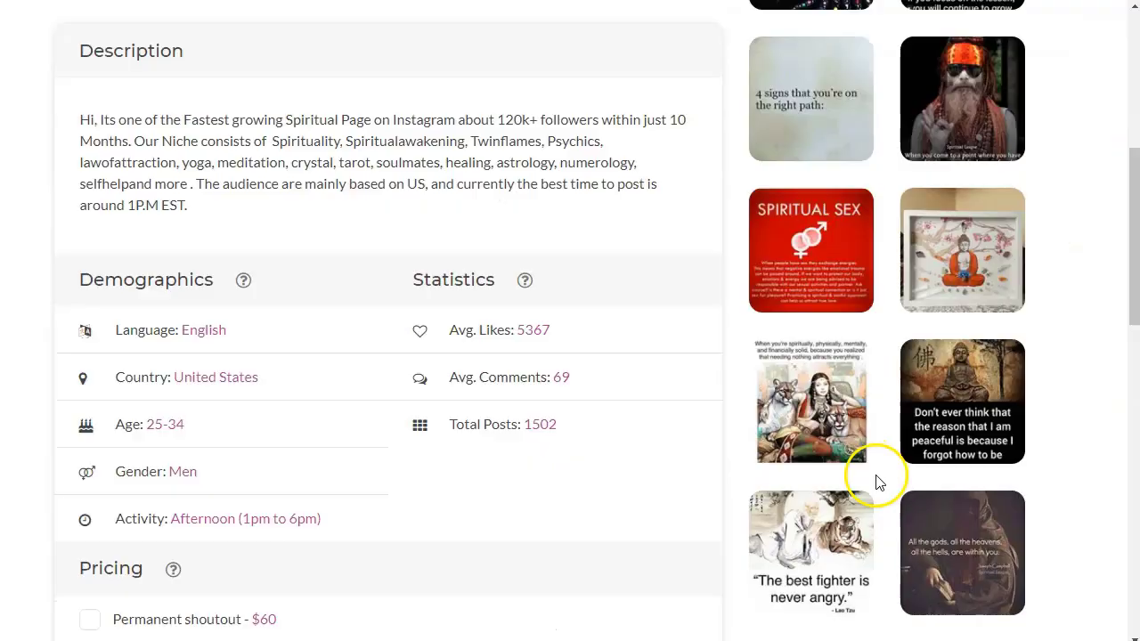
{"action": "scroll", "coordinate": [420, 356], "scroll_direction": "up", "scroll_amount": 5}
{"action": "scroll", "coordinate": [394, 377], "scroll_direction": "down", "scroll_amount": 4}
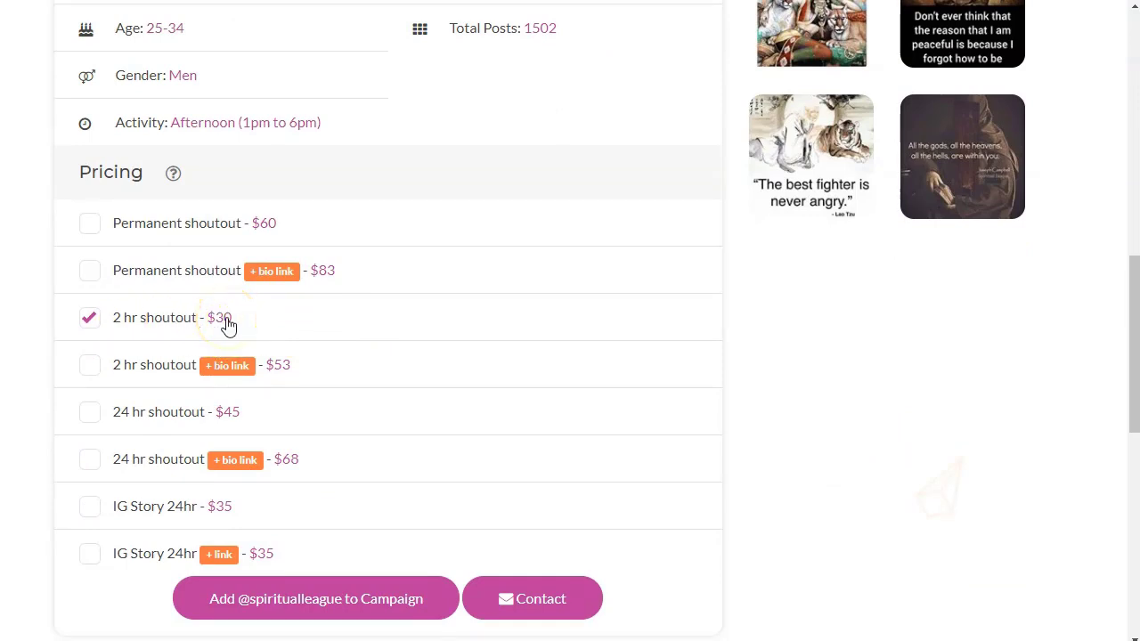
{"action": "scroll", "coordinate": [461, 383], "scroll_direction": "down", "scroll_amount": 1}
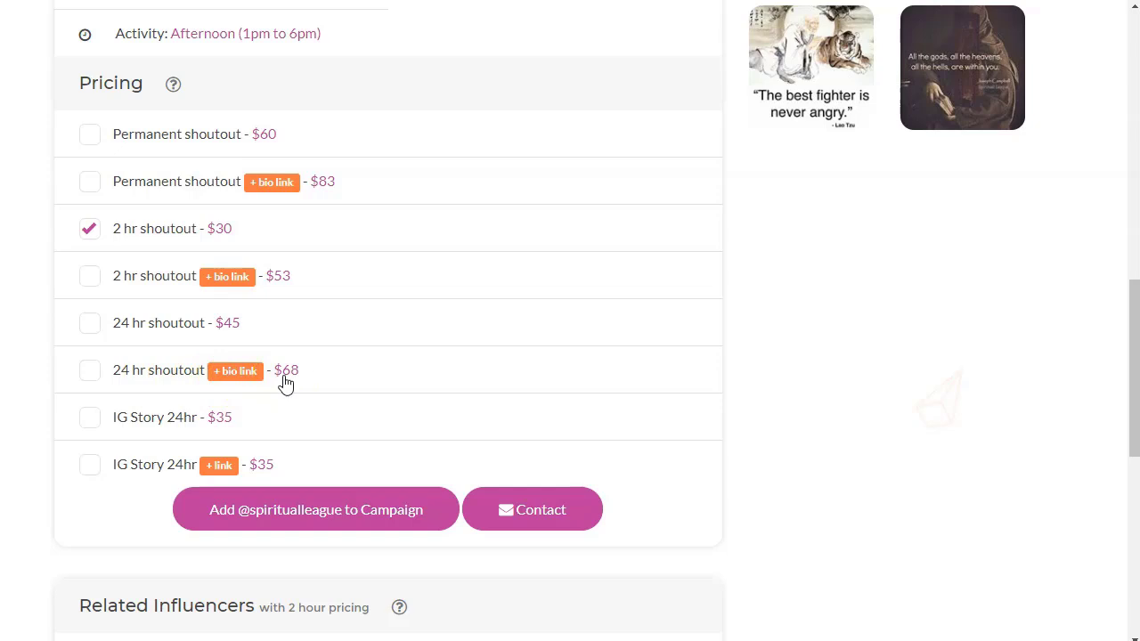
{"action": "scroll", "coordinate": [522, 356], "scroll_direction": "up", "scroll_amount": 5}
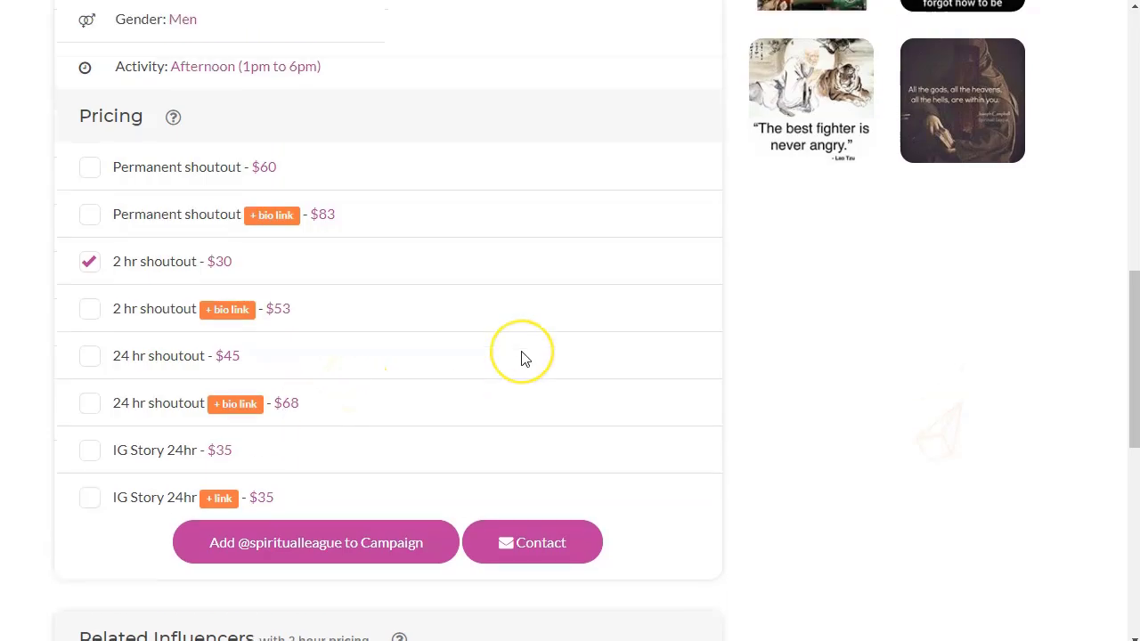
{"action": "scroll", "coordinate": [350, 309], "scroll_direction": "up", "scroll_amount": 4}
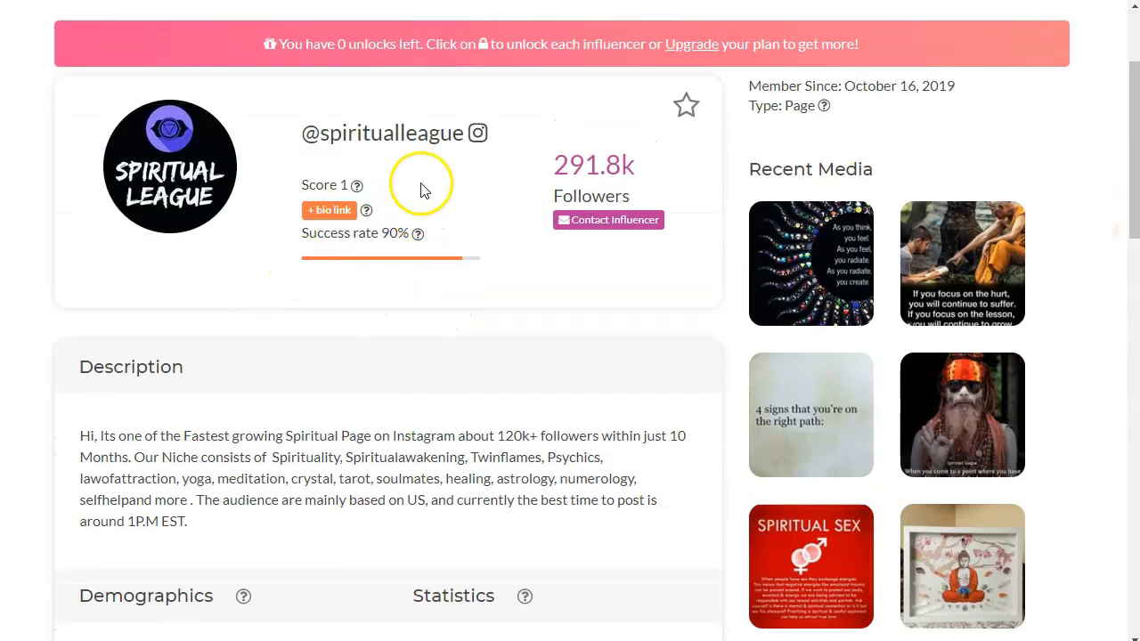
{"action": "left_click", "coordinate": [605, 228]}
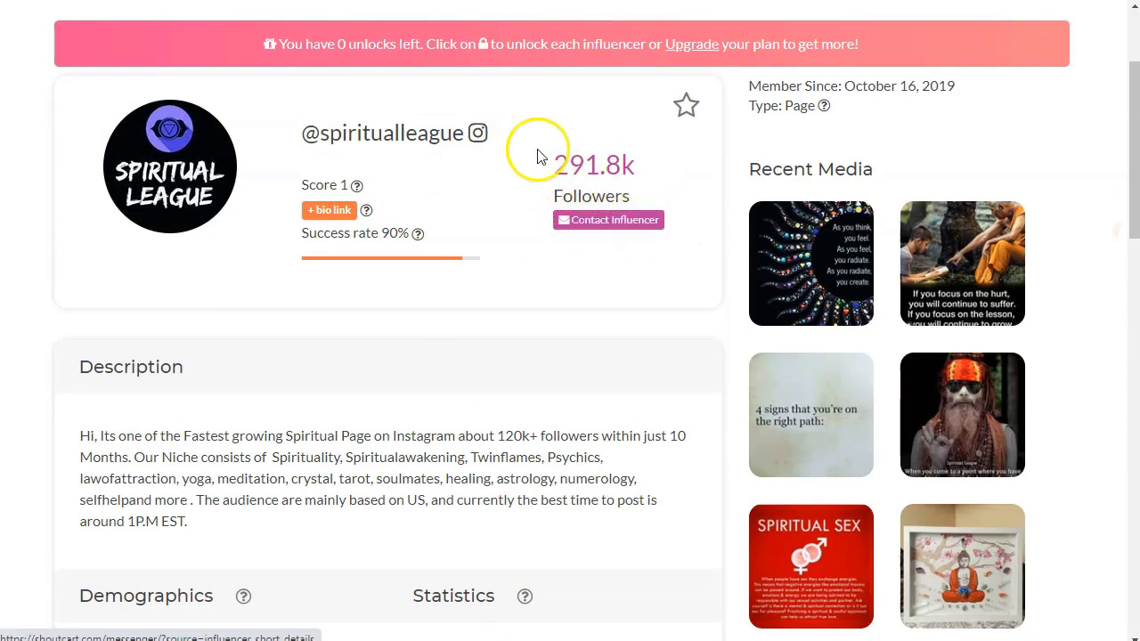
{"action": "left_click_drag", "start_coordinate": [304, 133], "coordinate": [451, 127]}
{"action": "left_click", "coordinate": [477, 132]}
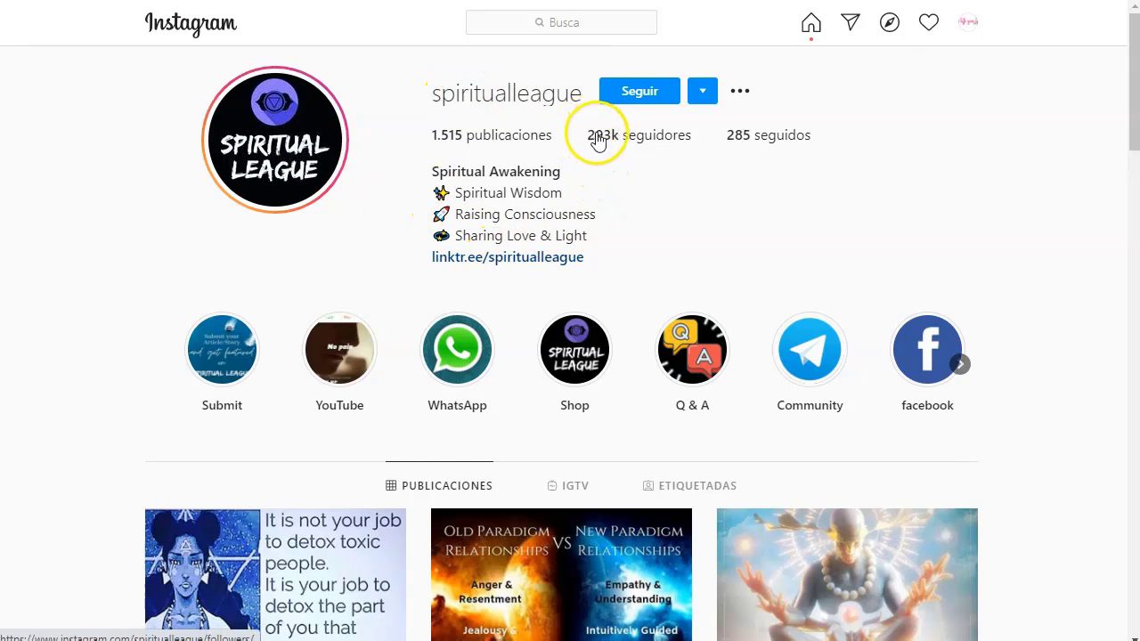
Examine the spiritualleague Instagram bio, its linktr.ee link, the story highlights and the recent posts
{"action": "scroll", "coordinate": [672, 204], "scroll_direction": "down", "scroll_amount": 1}
{"action": "scroll", "coordinate": [668, 203], "scroll_direction": "down", "scroll_amount": 1}
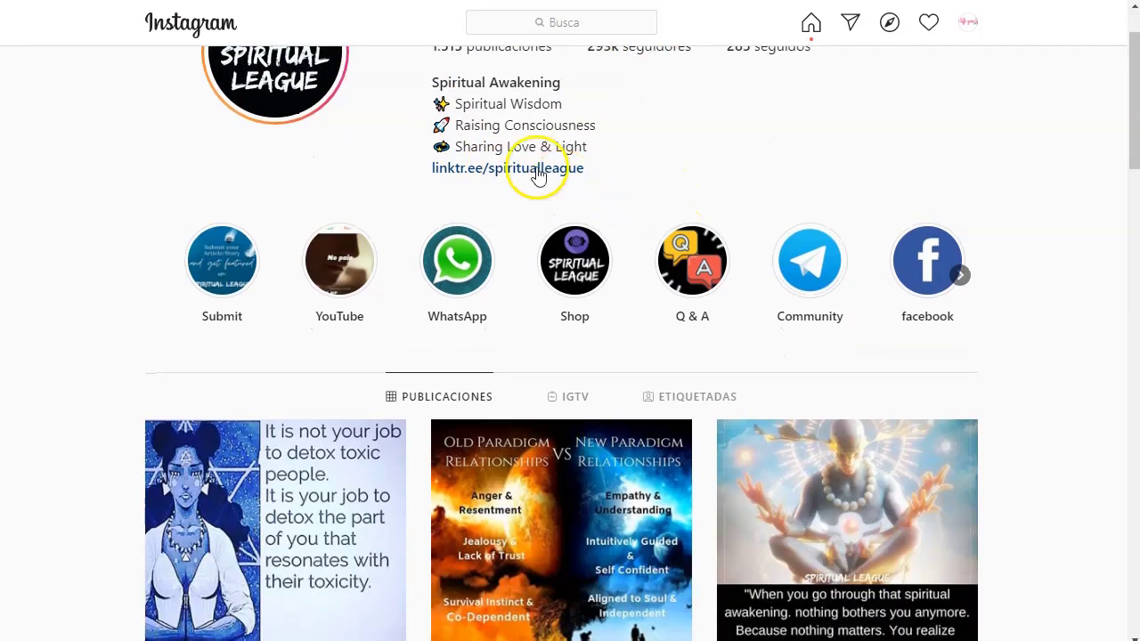
{"action": "left_click", "coordinate": [524, 178]}
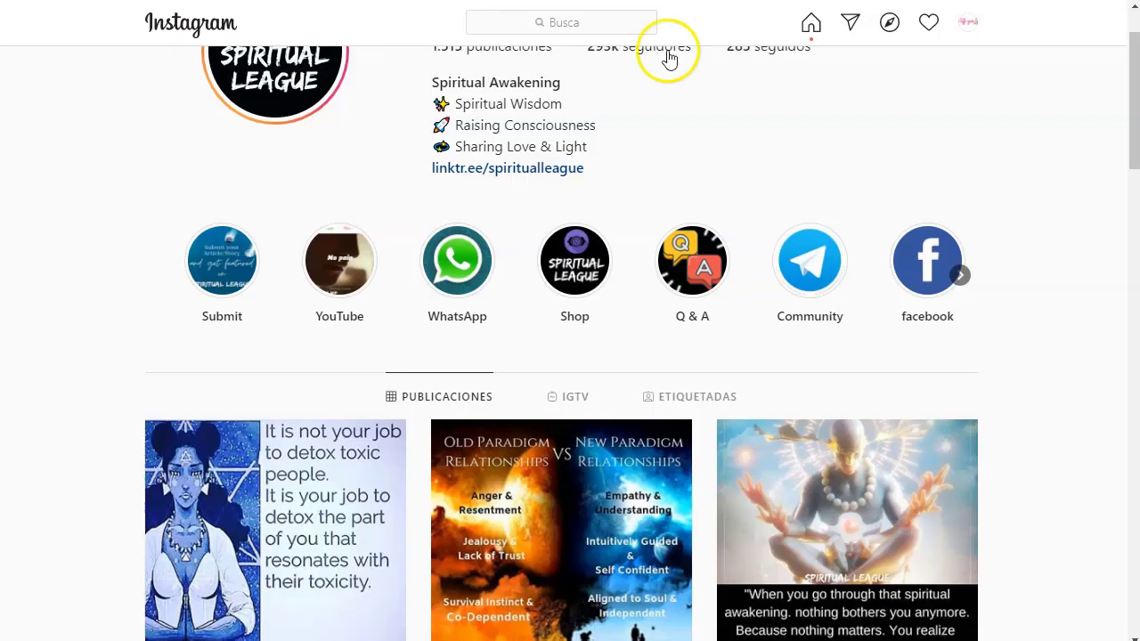
{"action": "scroll", "coordinate": [51, 362], "scroll_direction": "up", "scroll_amount": 2}
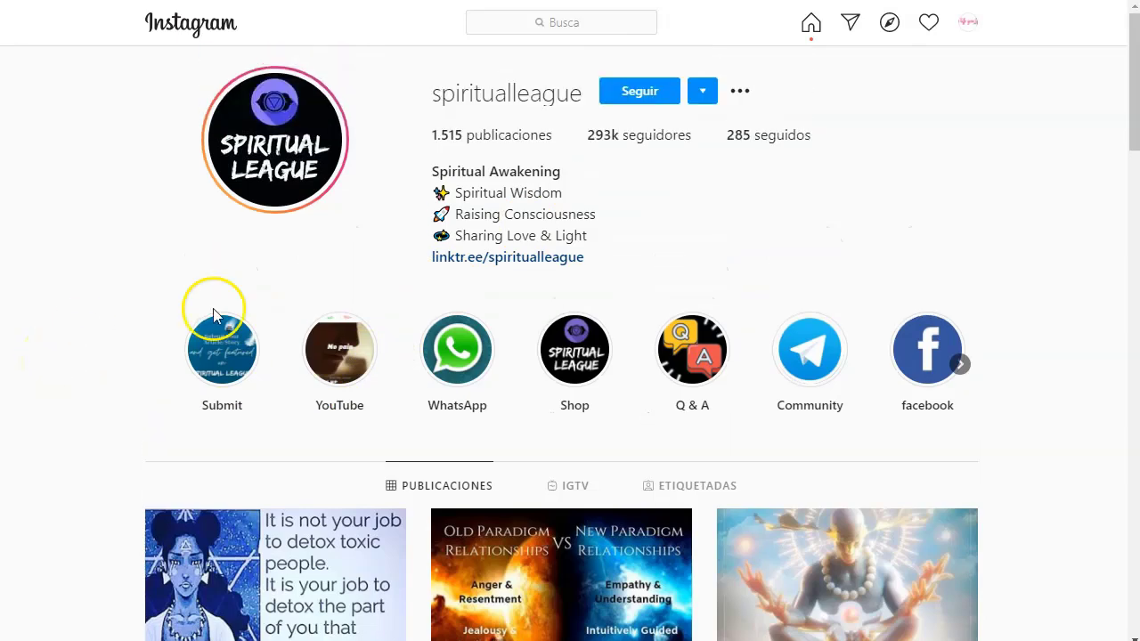
{"action": "scroll", "coordinate": [534, 395], "scroll_direction": "down", "scroll_amount": 3}
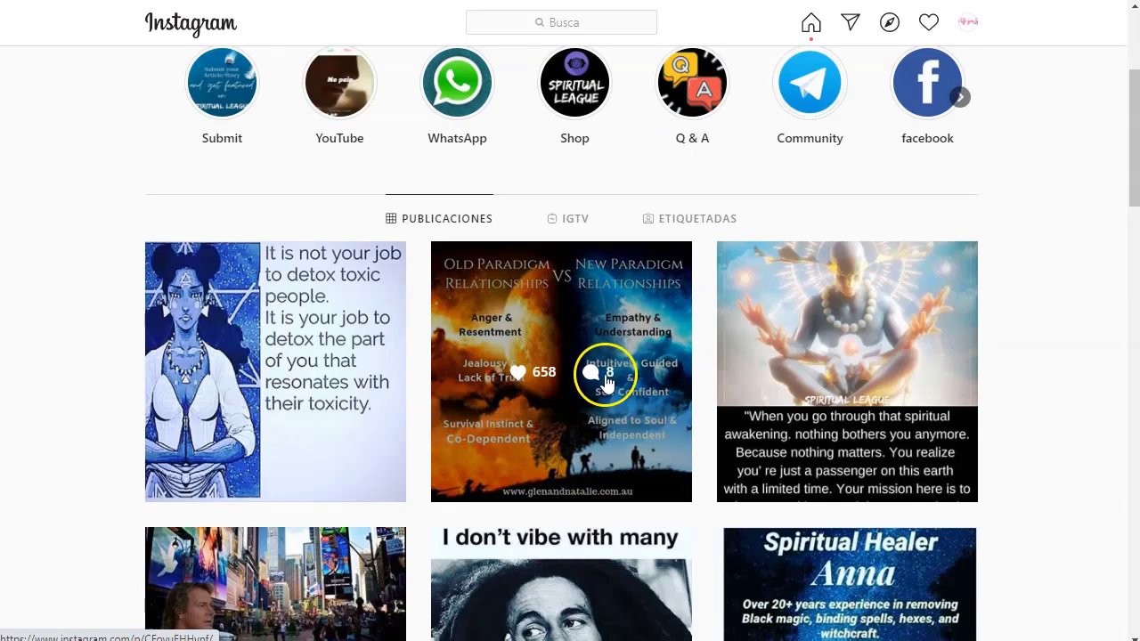
{"action": "scroll", "coordinate": [343, 382], "scroll_direction": "down", "scroll_amount": 4}
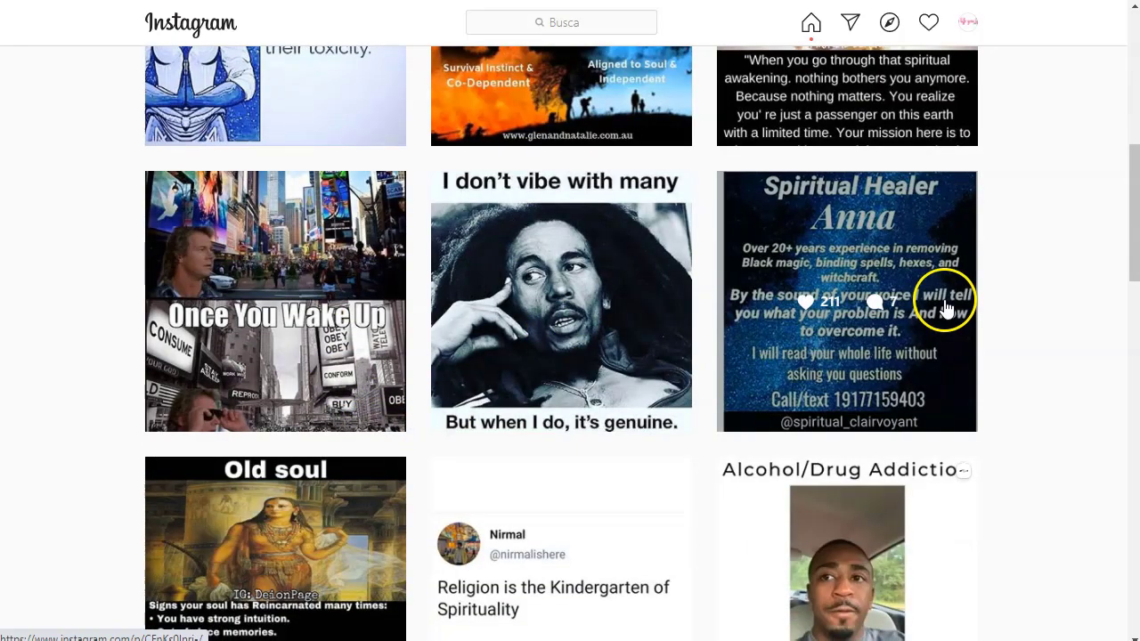
{"action": "scroll", "coordinate": [618, 353], "scroll_direction": "down", "scroll_amount": 3}
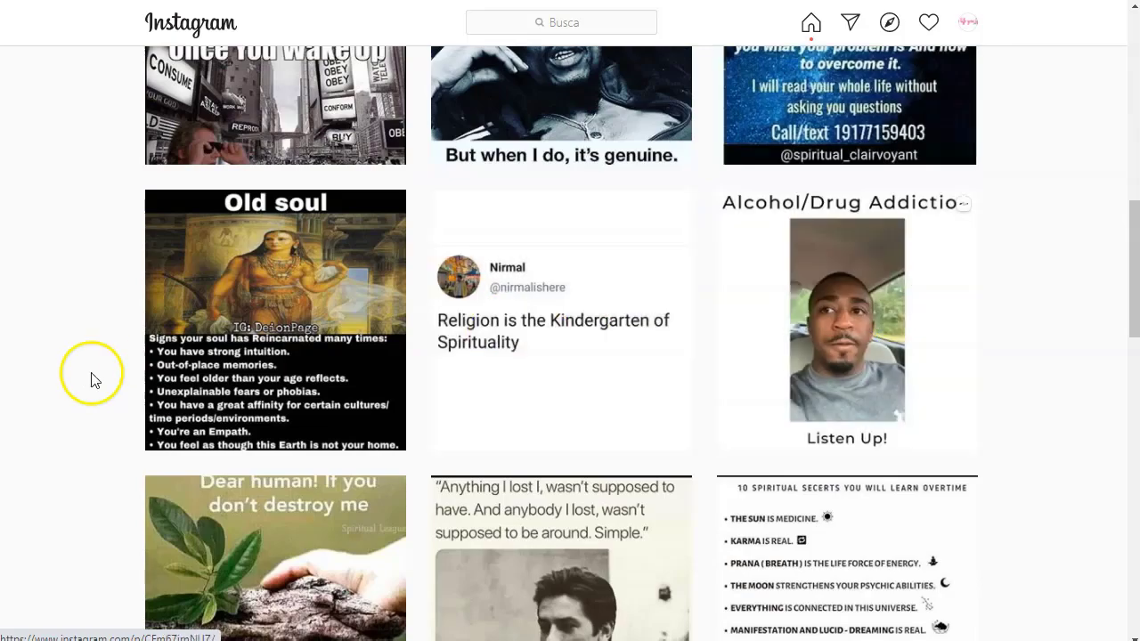
{"action": "scroll", "coordinate": [98, 383], "scroll_direction": "up", "scroll_amount": 10}
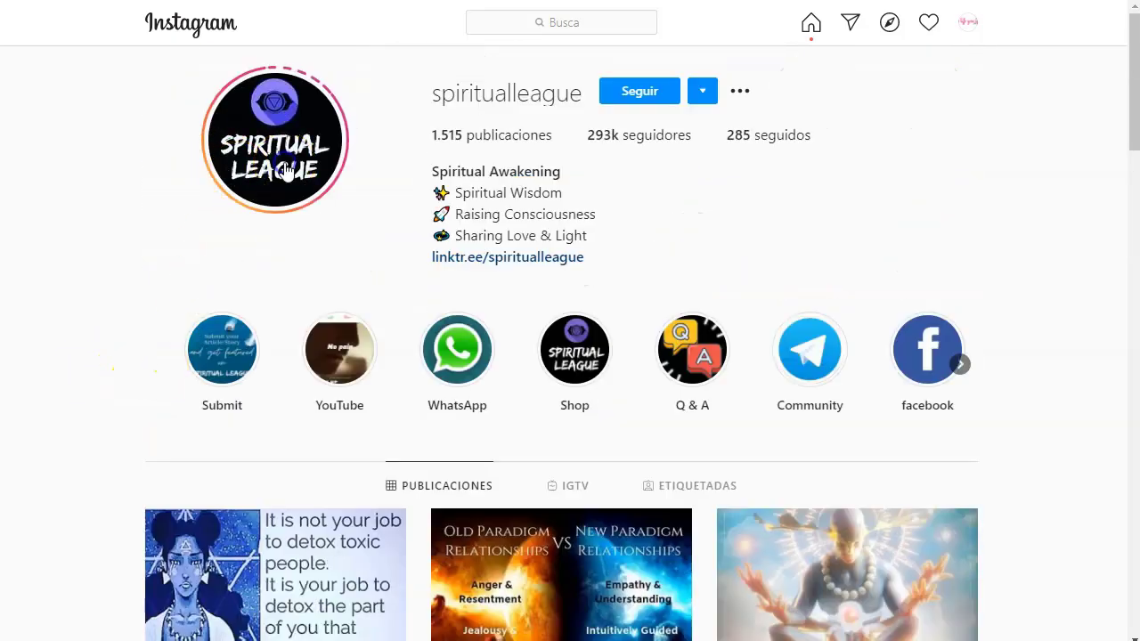
View the spiritualleague Instagram stories one after another, go back to an earlier one, and close the story viewer
{"action": "left_click", "coordinate": [287, 174]}
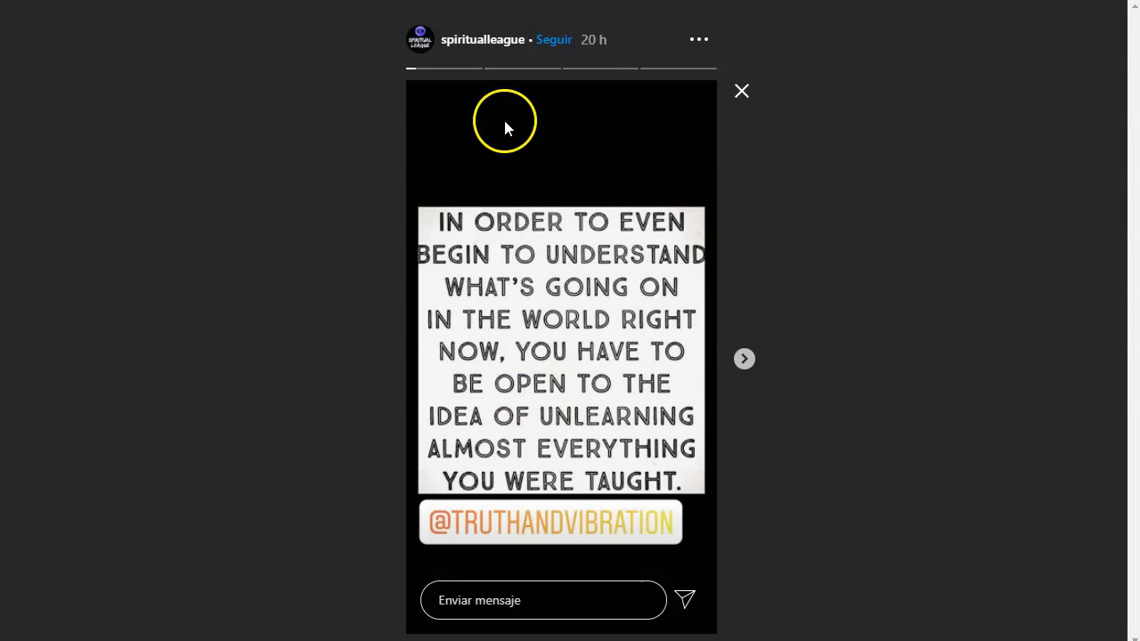
{"action": "left_click", "coordinate": [745, 359]}
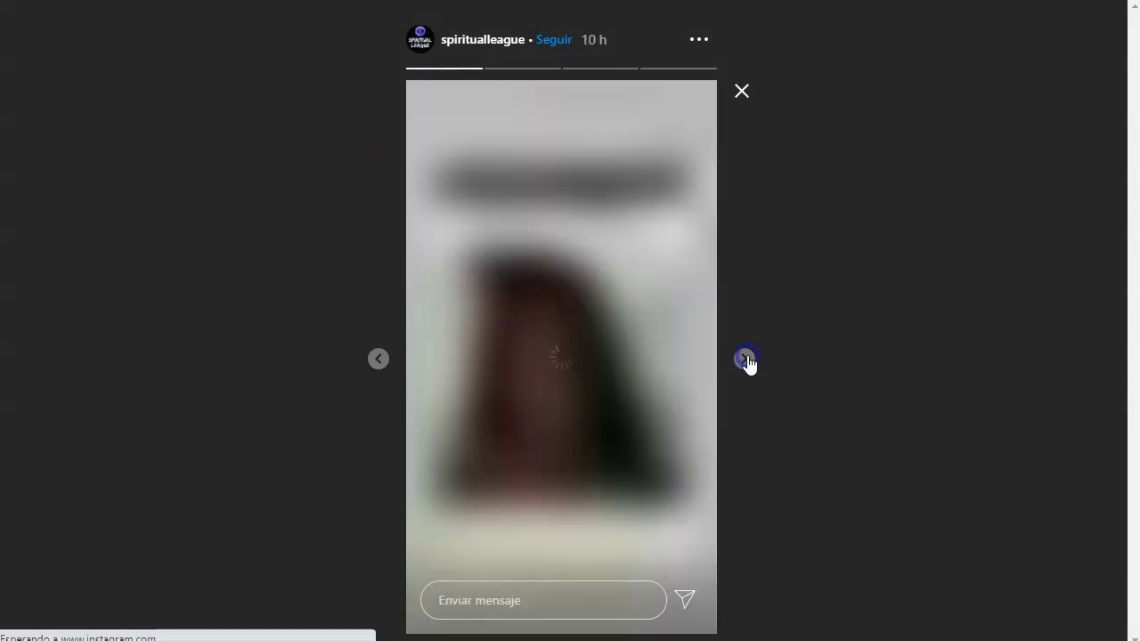
{"action": "left_click", "coordinate": [745, 360]}
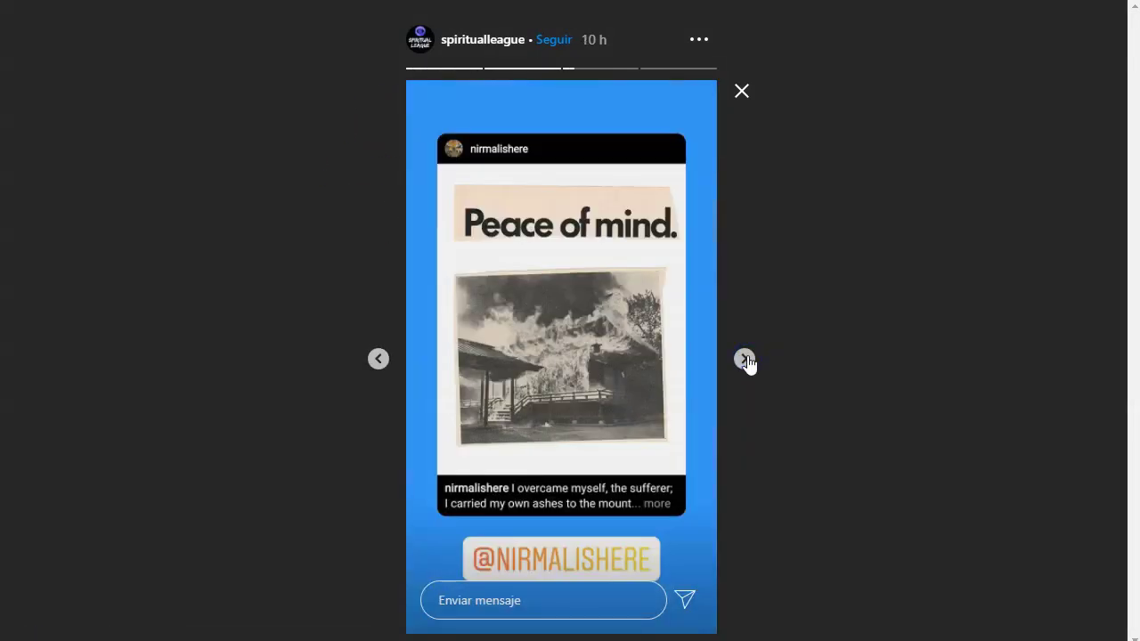
{"action": "left_click", "coordinate": [745, 359]}
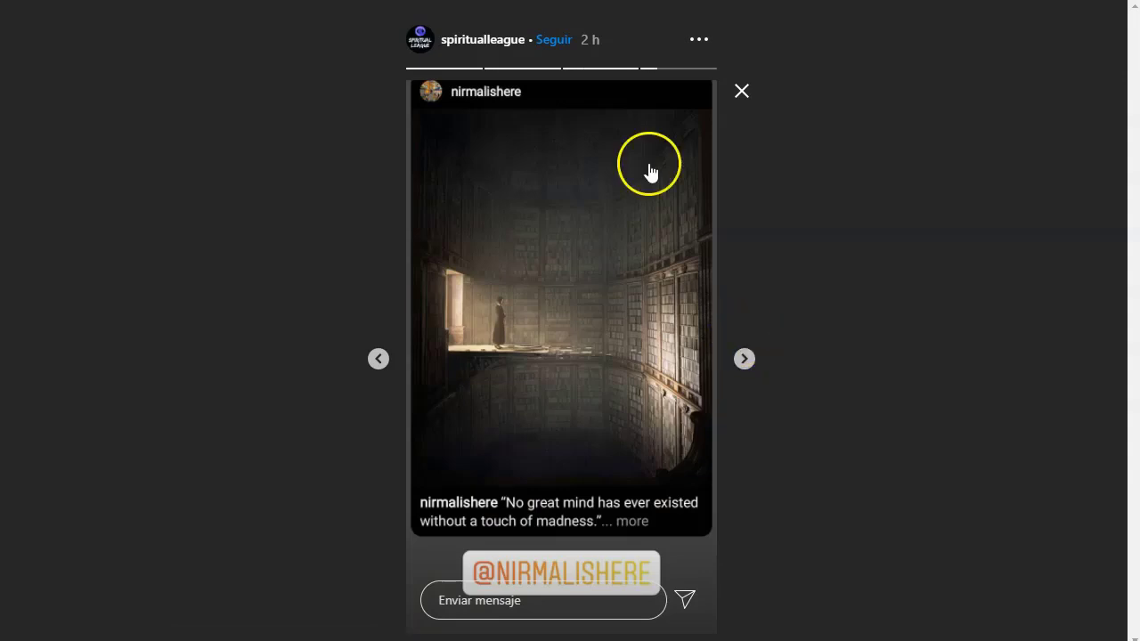
{"action": "left_click", "coordinate": [378, 359]}
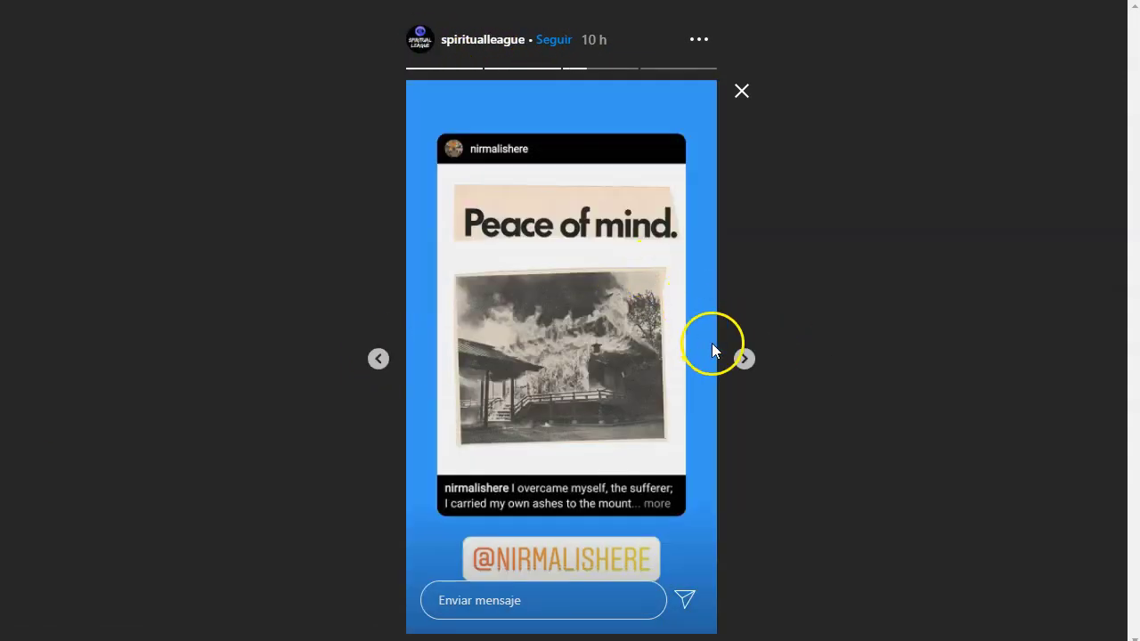
{"action": "left_click", "coordinate": [735, 365]}
{"action": "key", "text": "Escape"}
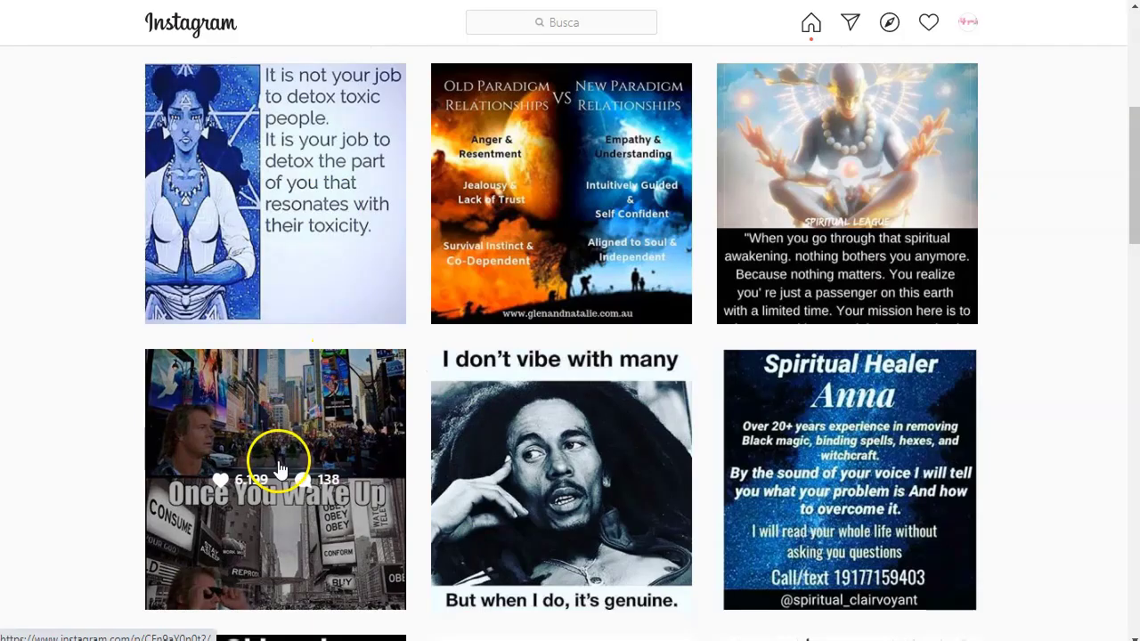
Check the likes and comments on spiritualleague's posts, and review the profile header once more
{"action": "scroll", "coordinate": [583, 458], "scroll_direction": "down", "scroll_amount": 5}
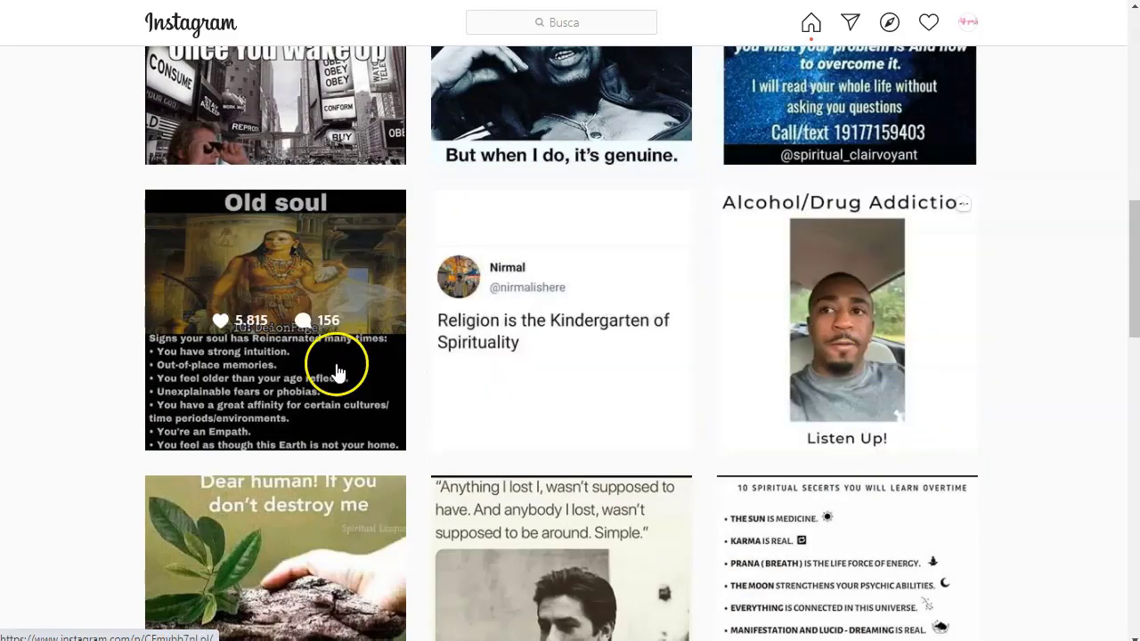
{"action": "scroll", "coordinate": [804, 360], "scroll_direction": "down", "scroll_amount": 4}
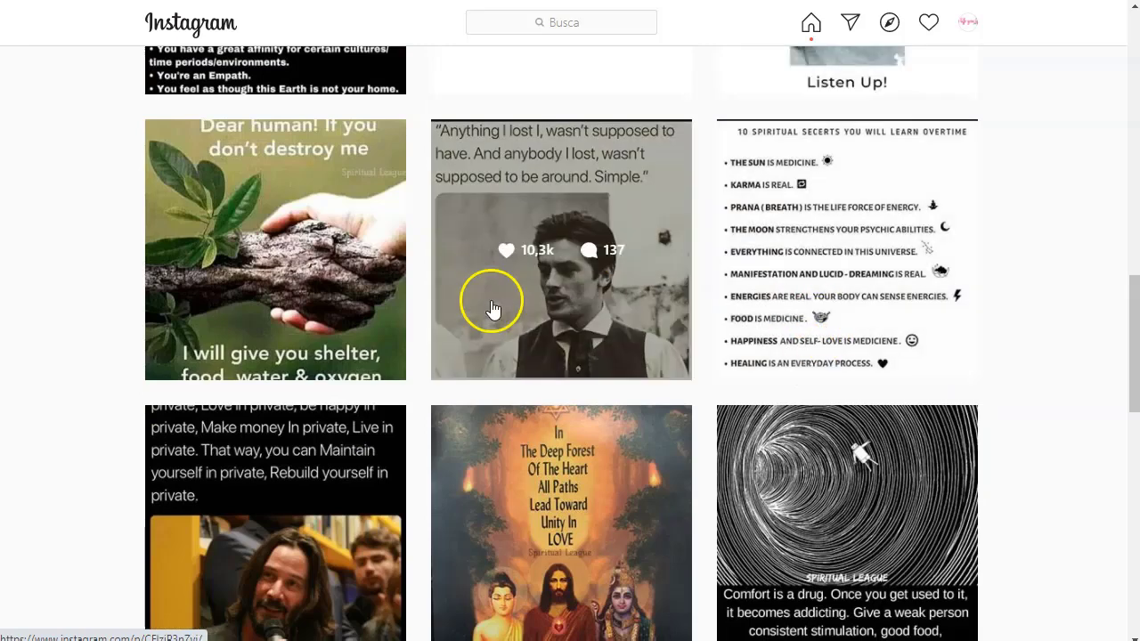
{"action": "scroll", "coordinate": [508, 329], "scroll_direction": "up", "scroll_amount": 15}
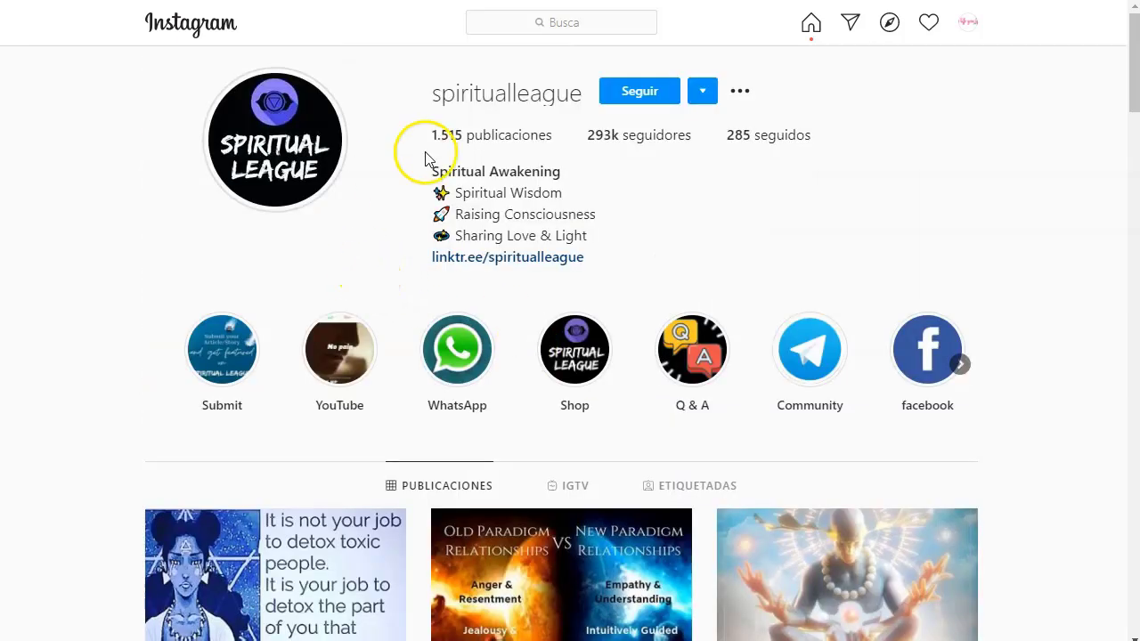
{"action": "scroll", "coordinate": [89, 414], "scroll_direction": "down", "scroll_amount": 4}
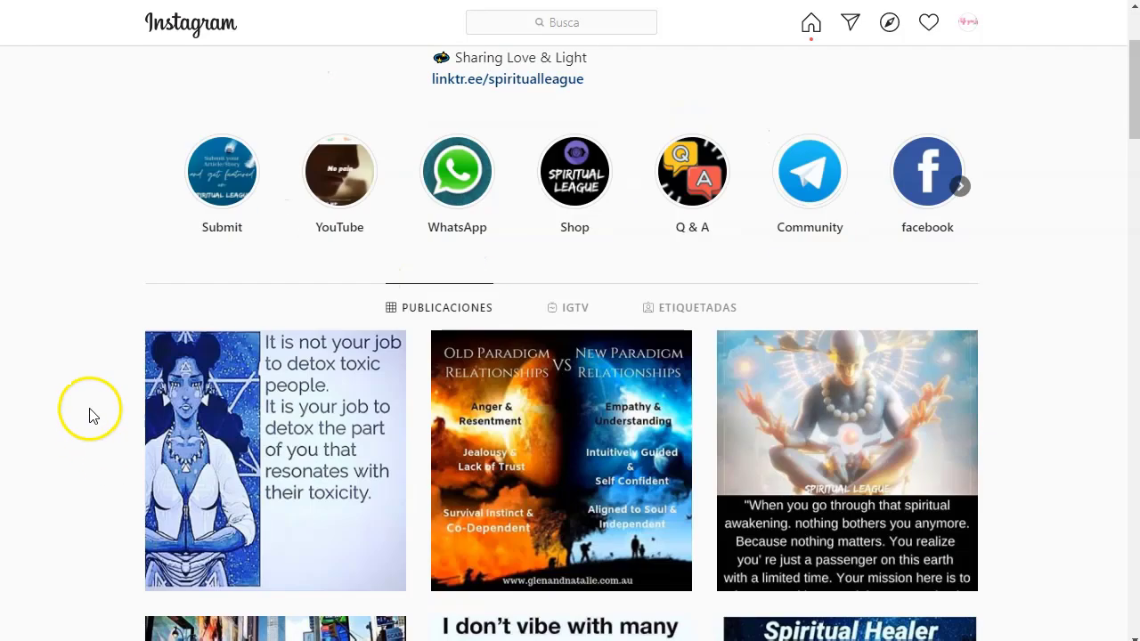
{"action": "scroll", "coordinate": [679, 378], "scroll_direction": "up", "scroll_amount": 5}
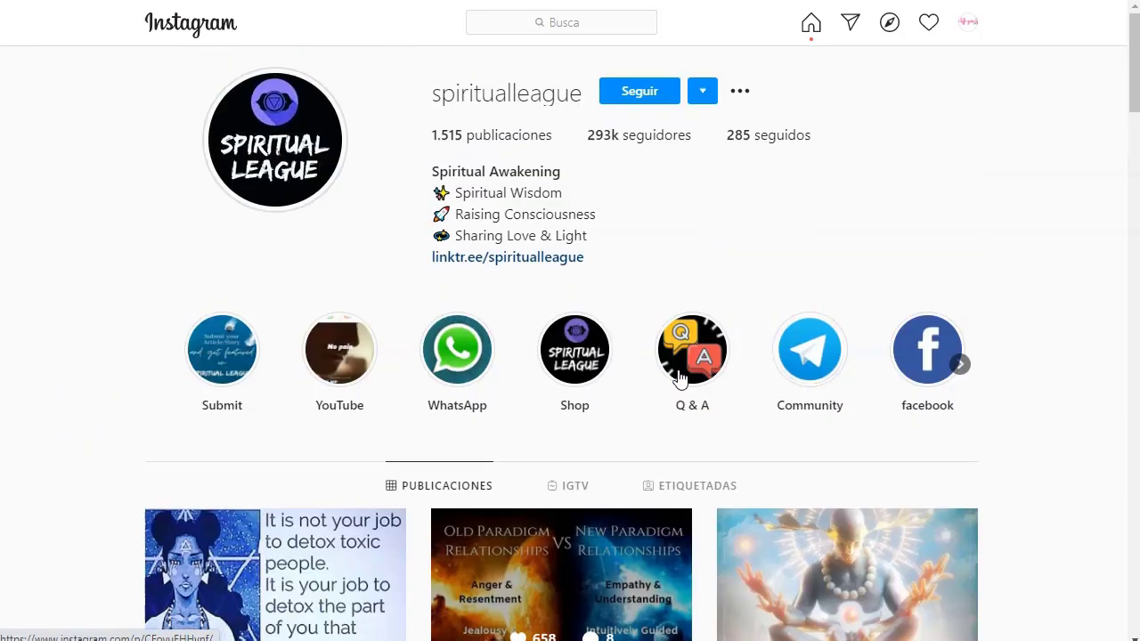
{"action": "key", "text": "ctrl+w"}
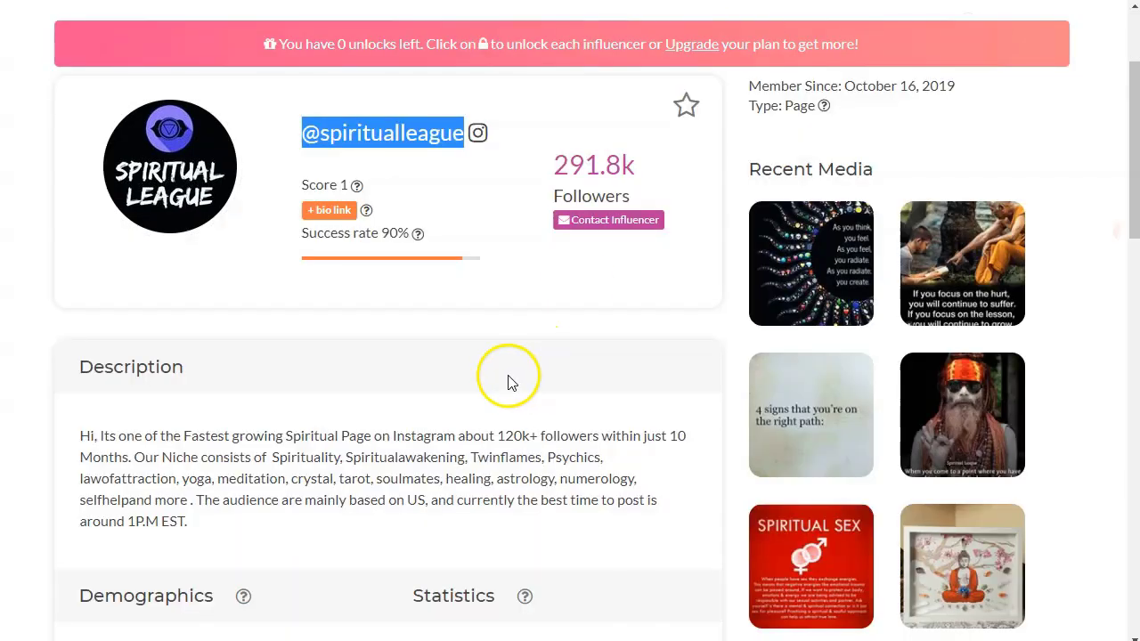
{"action": "scroll", "coordinate": [401, 364], "scroll_direction": "down", "scroll_amount": 10}
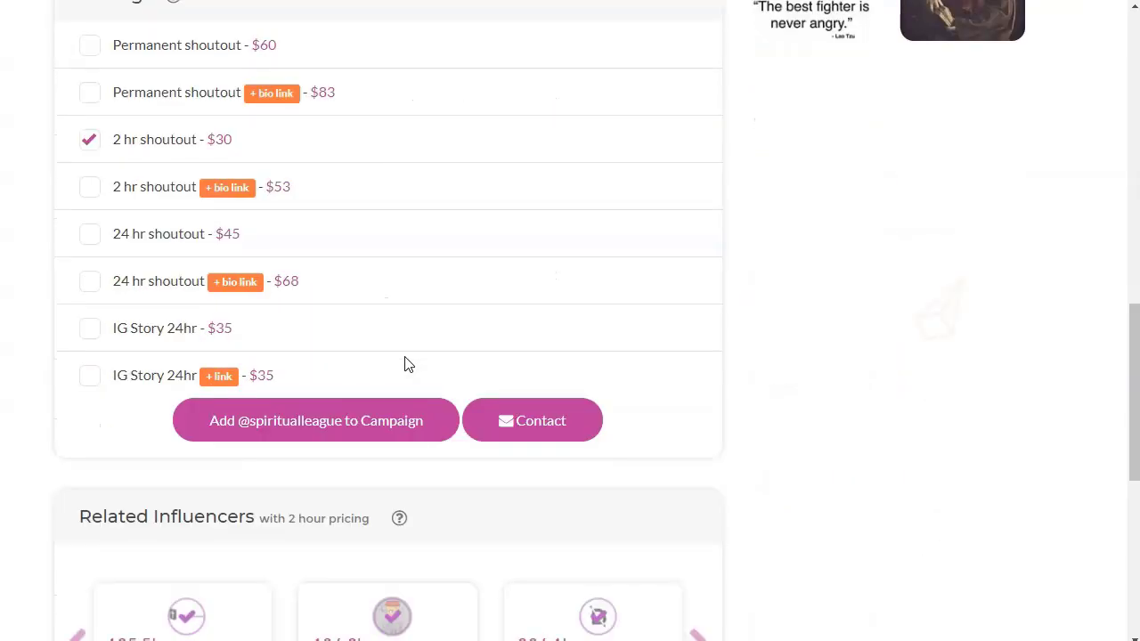
{"action": "scroll", "coordinate": [404, 364], "scroll_direction": "up", "scroll_amount": 1}
{"action": "left_click", "coordinate": [92, 372]}
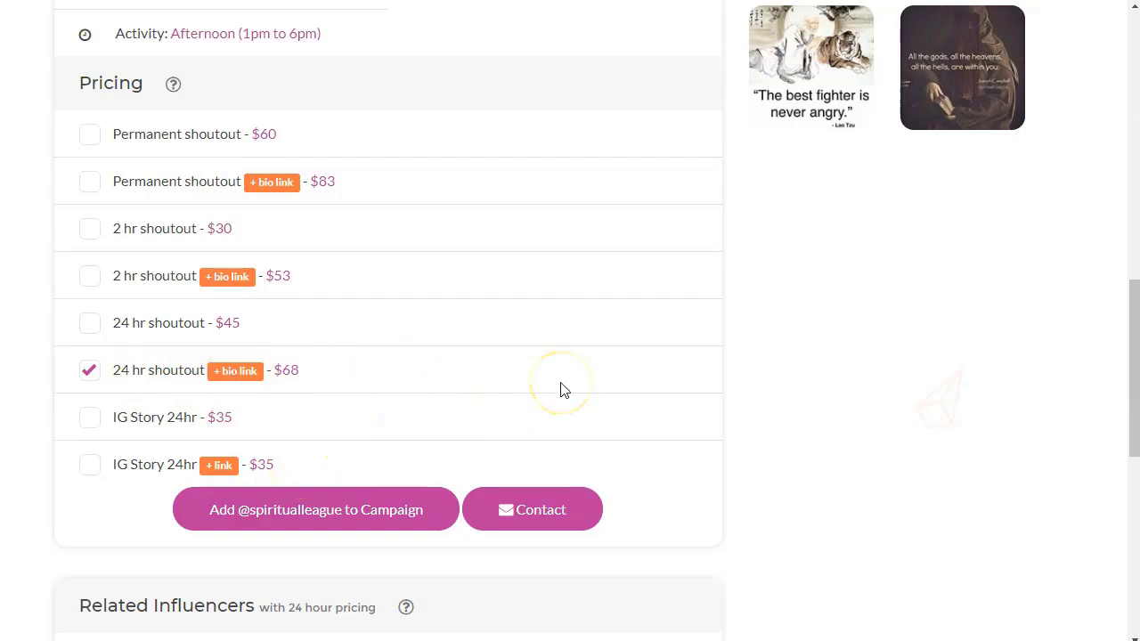
{"action": "left_click", "coordinate": [553, 522]}
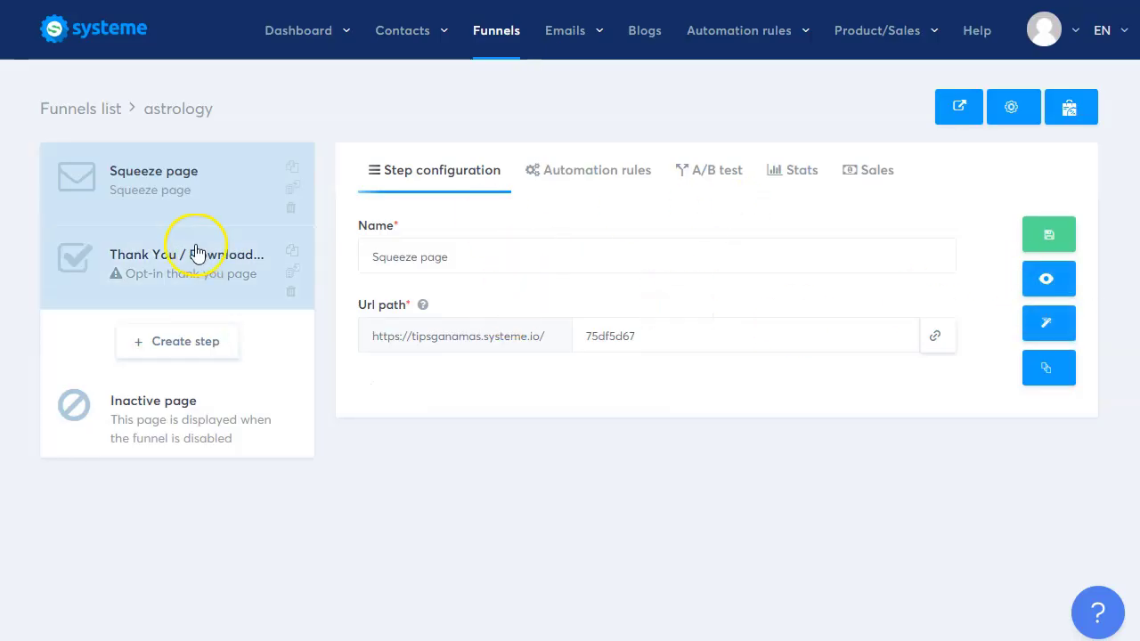
Switch to the Psychic Source affiliate site, open its Astrology Signs linking methods and preview the All About Aquarius video page
{"action": "left_click", "coordinate": [1049, 279]}
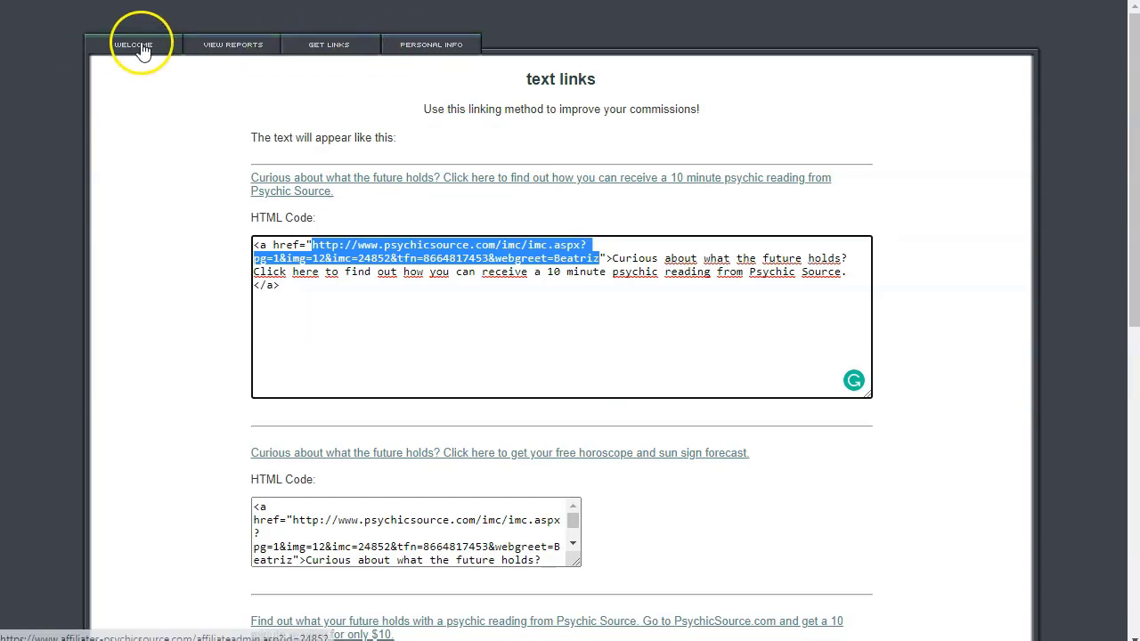
{"action": "left_click", "coordinate": [338, 52]}
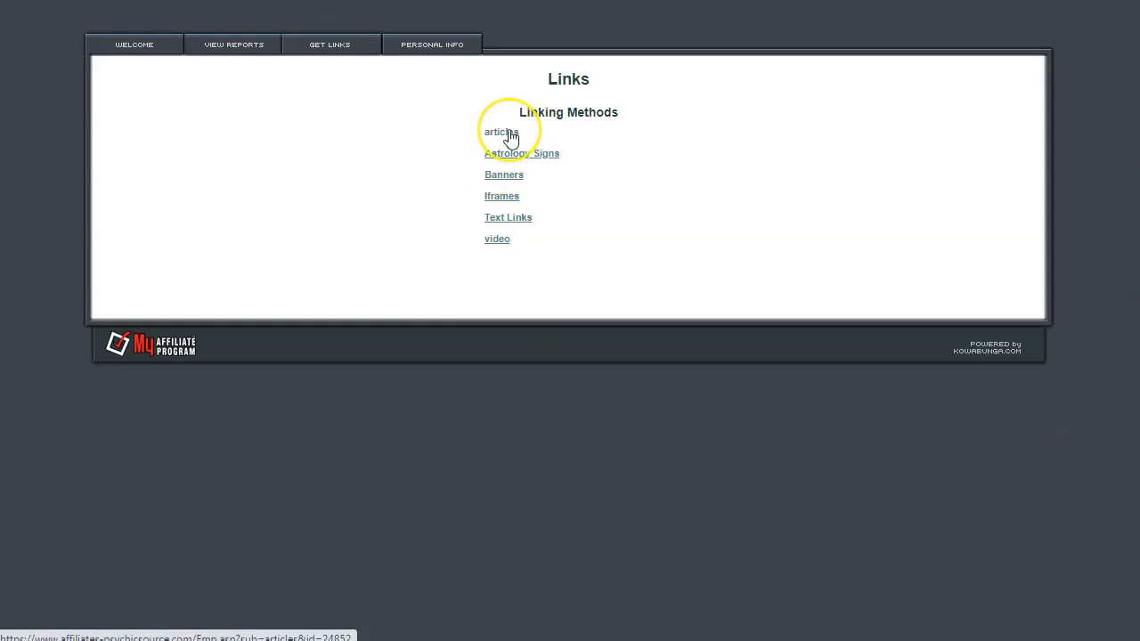
{"action": "left_click", "coordinate": [549, 160]}
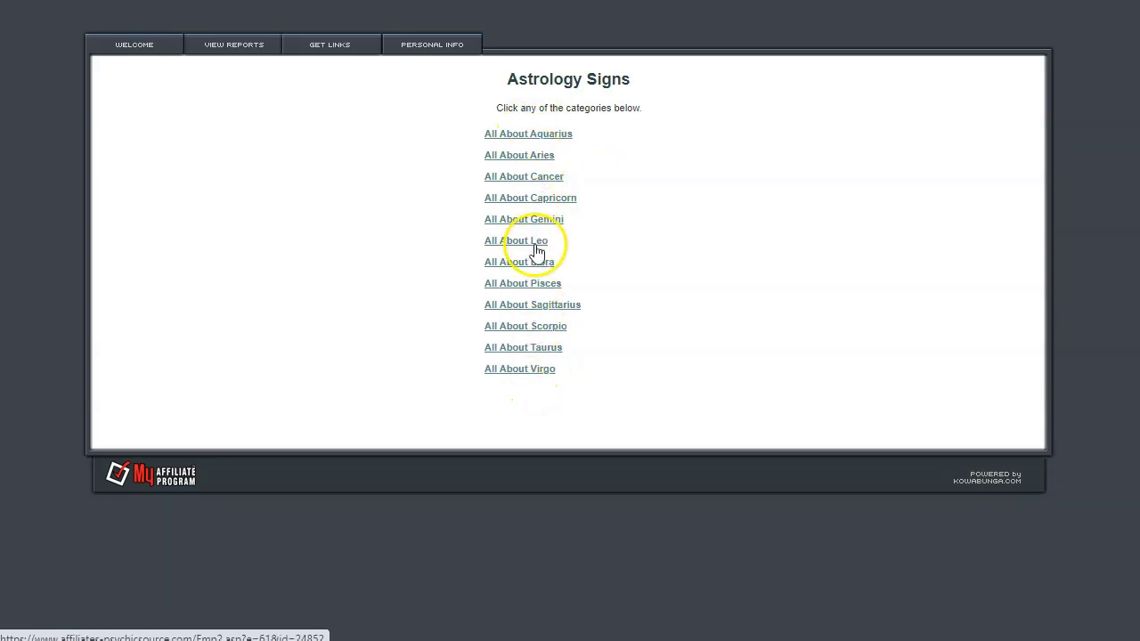
{"action": "left_click", "coordinate": [545, 134]}
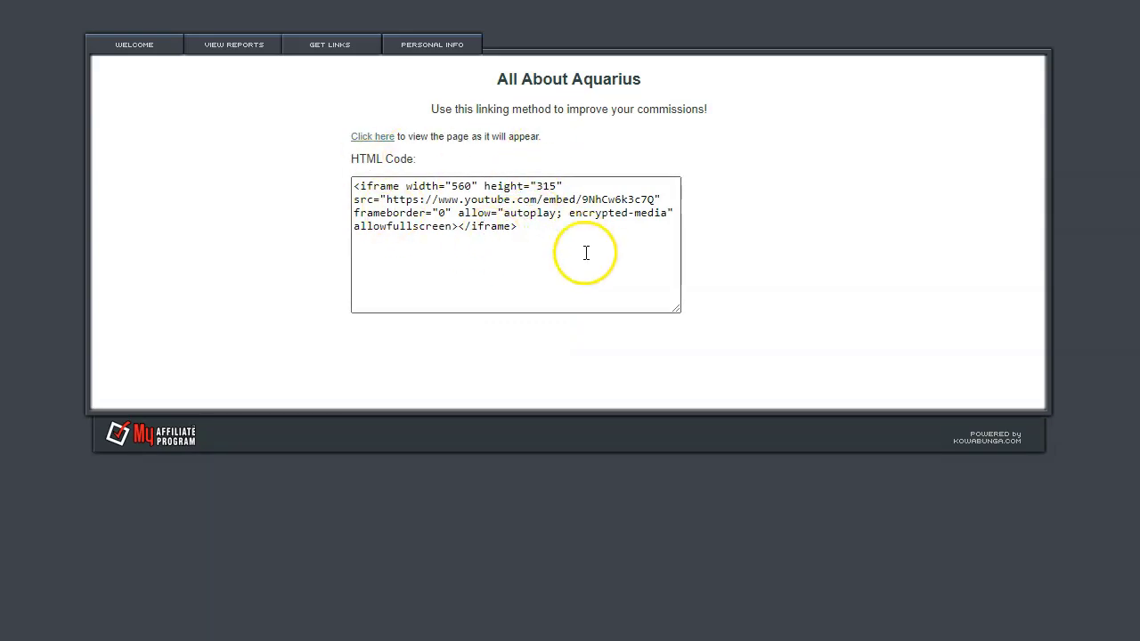
{"action": "left_click", "coordinate": [372, 138]}
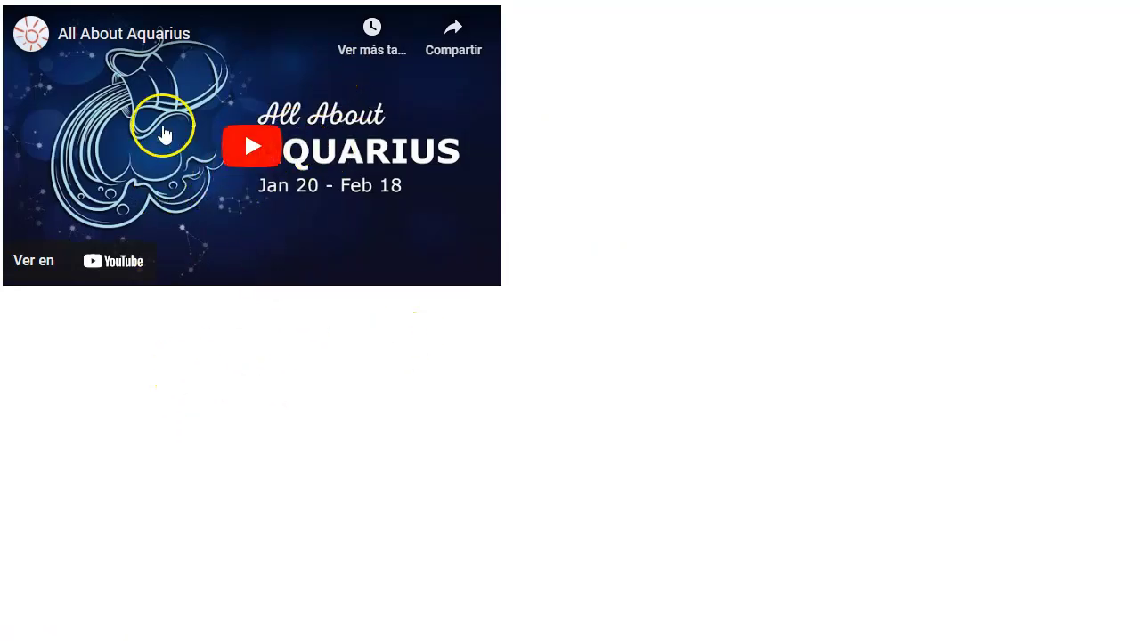
{"action": "key", "text": "alt+Left"}
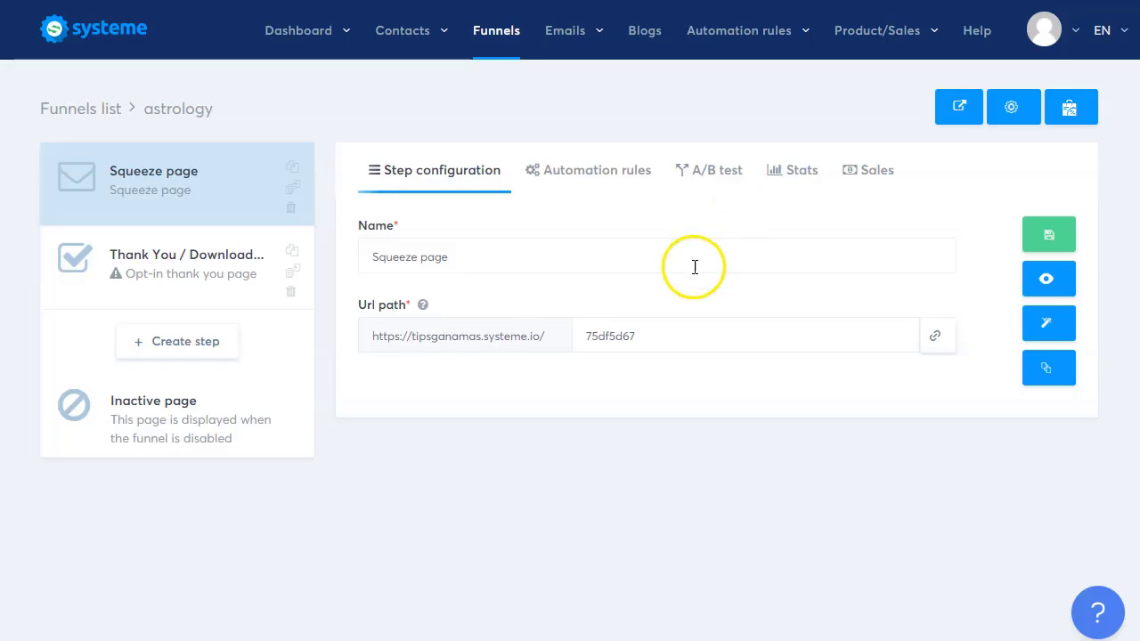
Open the automation rules of the Squeeze page step in the Systeme.io astrology funnel and review the available triggers and actions
{"action": "left_click", "coordinate": [588, 175]}
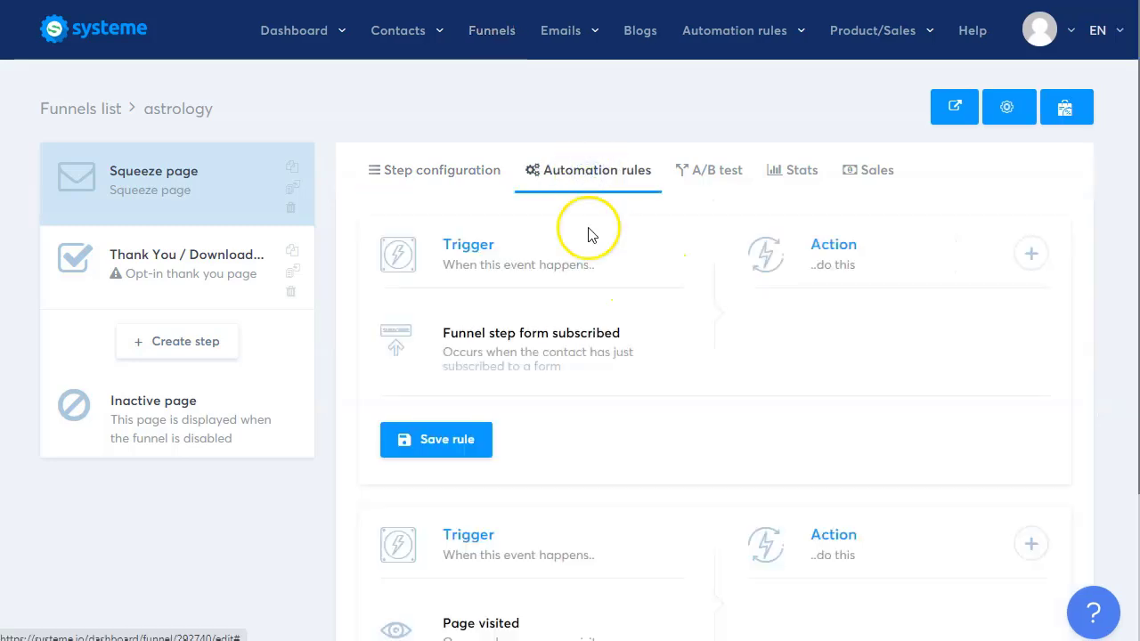
{"action": "scroll", "coordinate": [585, 224], "scroll_direction": "down", "scroll_amount": 1}
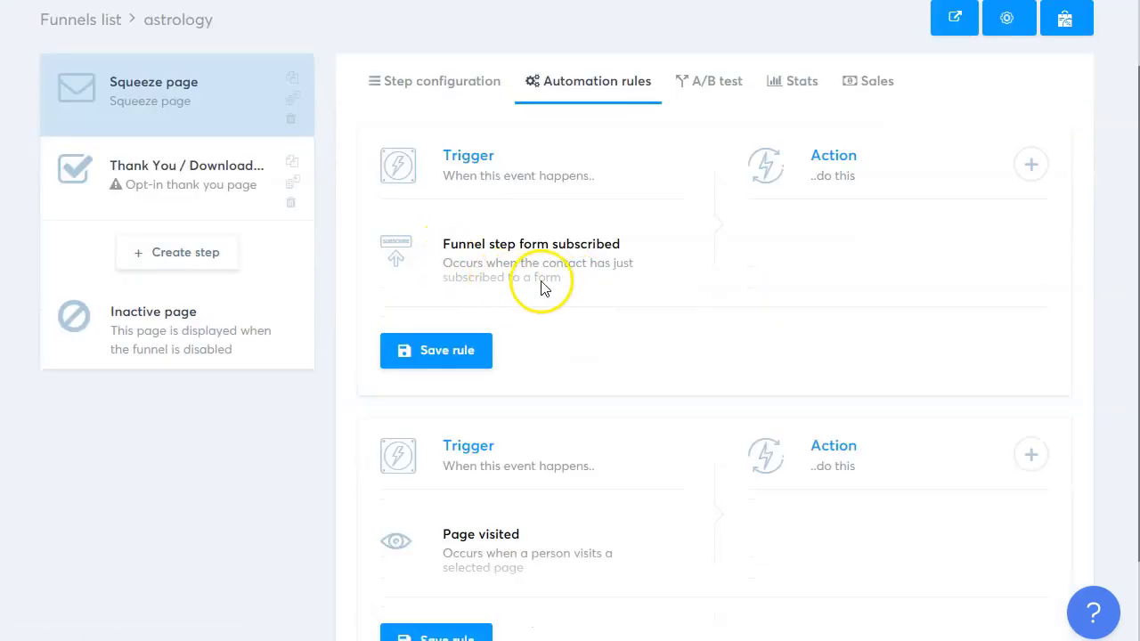
{"action": "scroll", "coordinate": [623, 276], "scroll_direction": "down", "scroll_amount": 1}
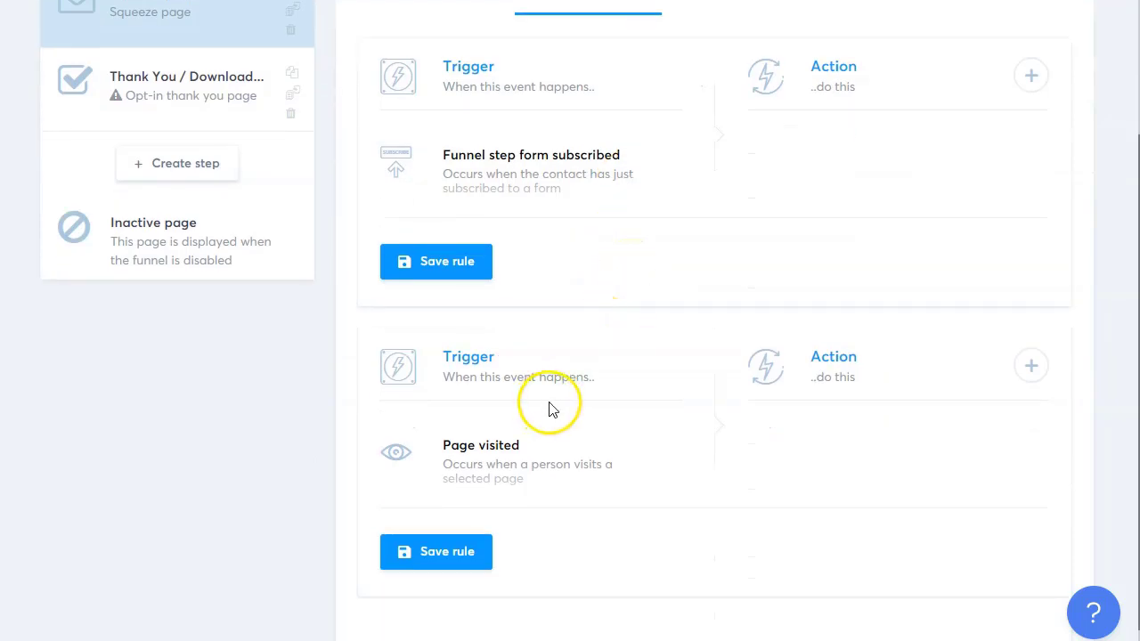
{"action": "scroll", "coordinate": [598, 394], "scroll_direction": "up", "scroll_amount": 2}
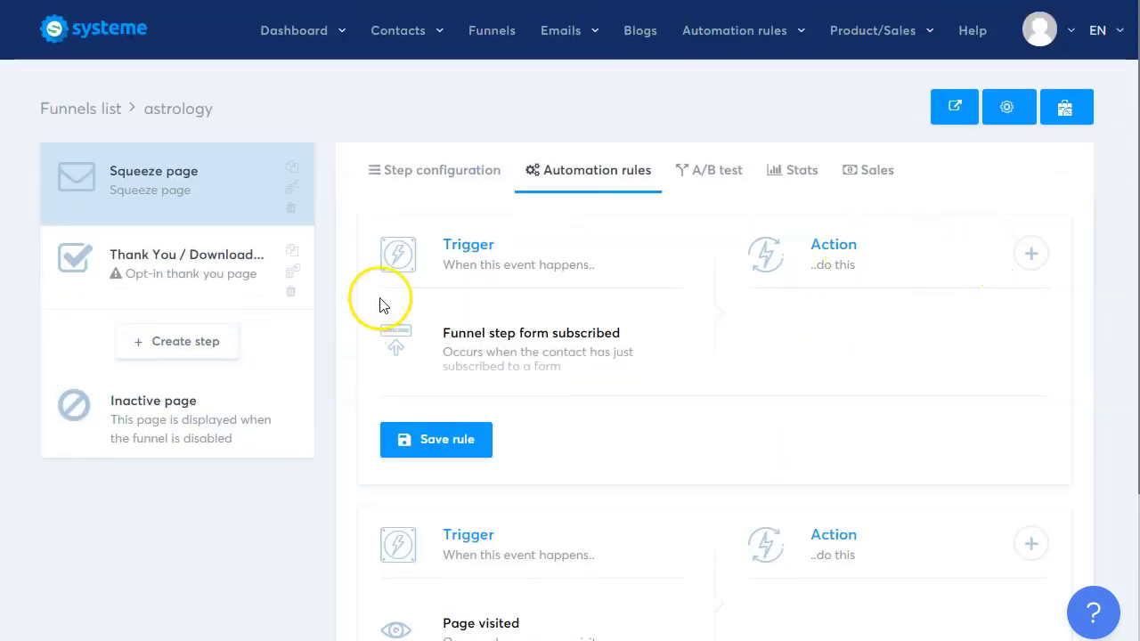
Review the actions available for the form-subscribed rule, check the thank-you page step, and return to the Squeeze page step
{"action": "left_click", "coordinate": [485, 258]}
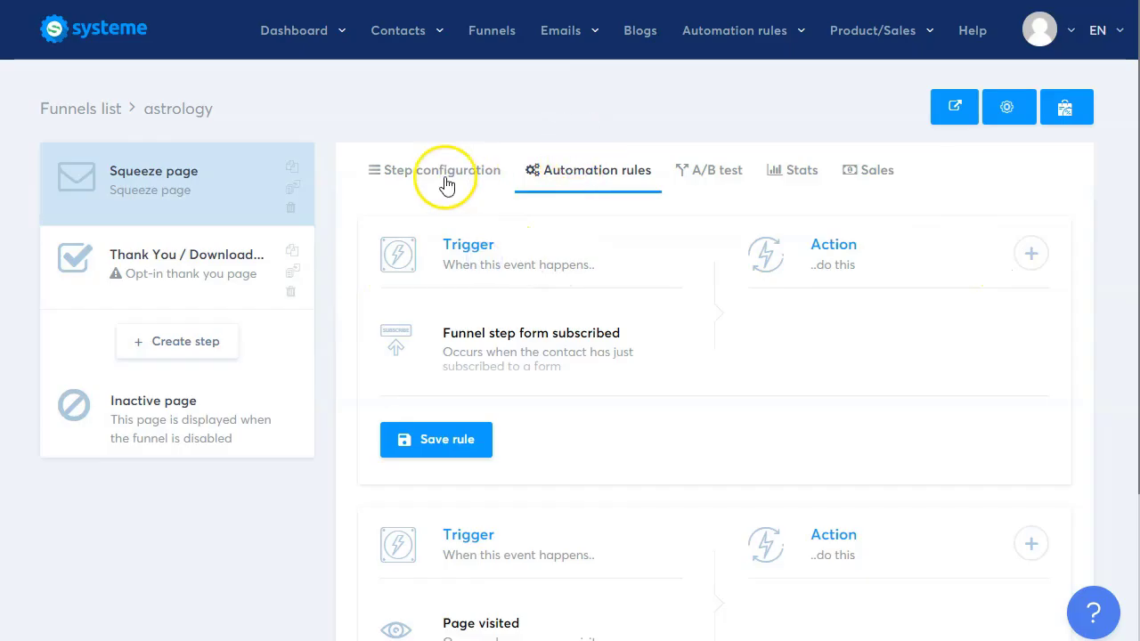
{"action": "left_click", "coordinate": [1030, 254]}
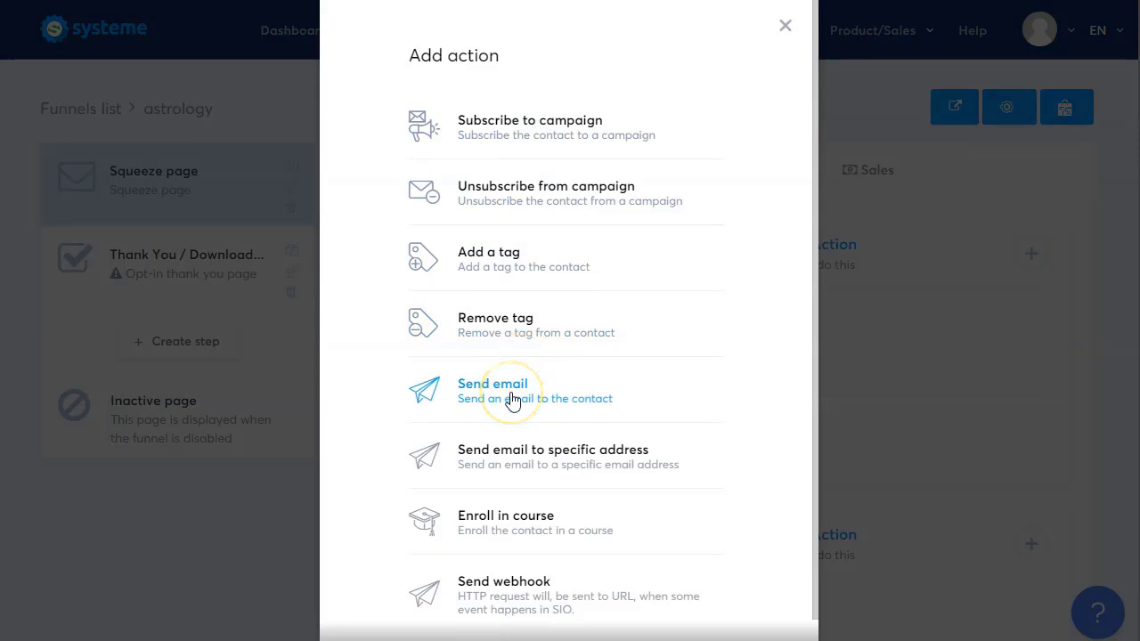
{"action": "left_click", "coordinate": [784, 26]}
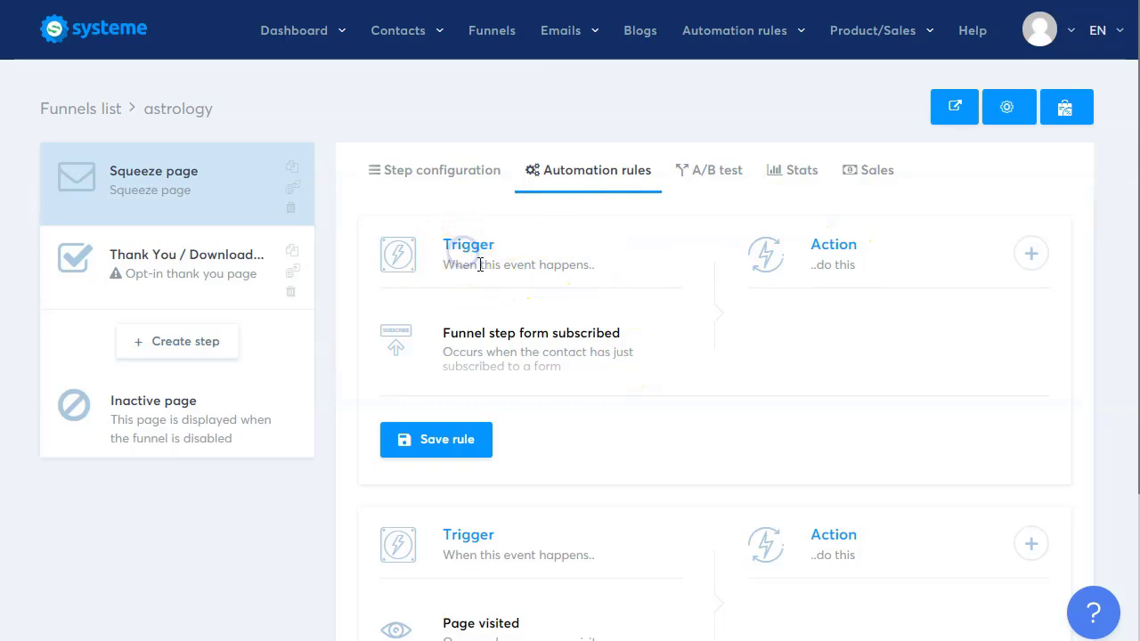
{"action": "left_click", "coordinate": [180, 291]}
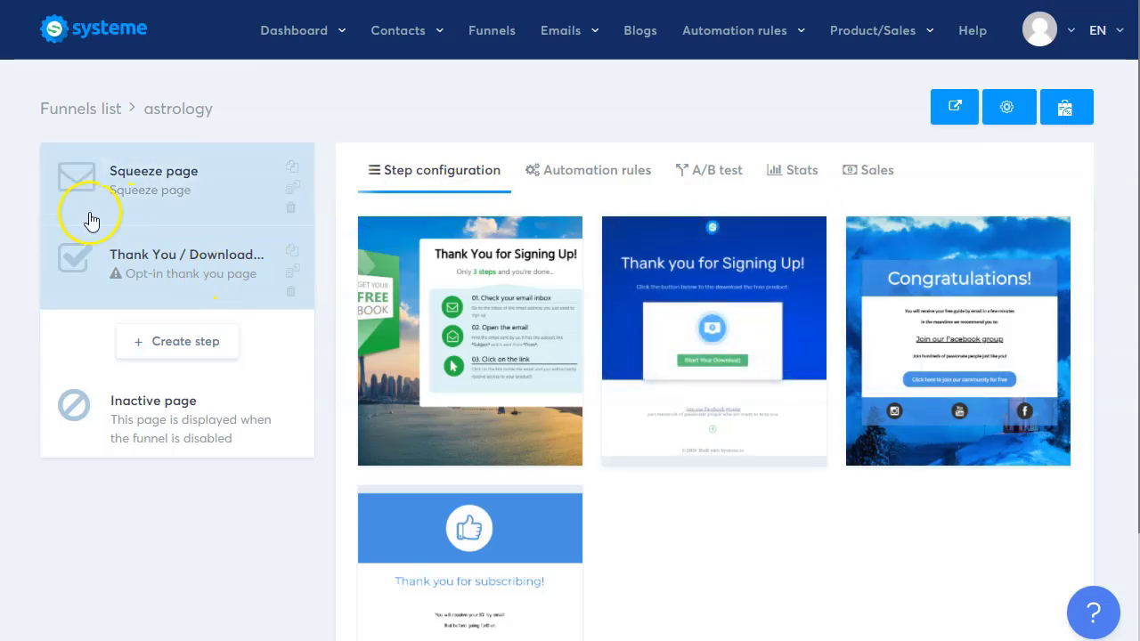
{"action": "left_click", "coordinate": [114, 178]}
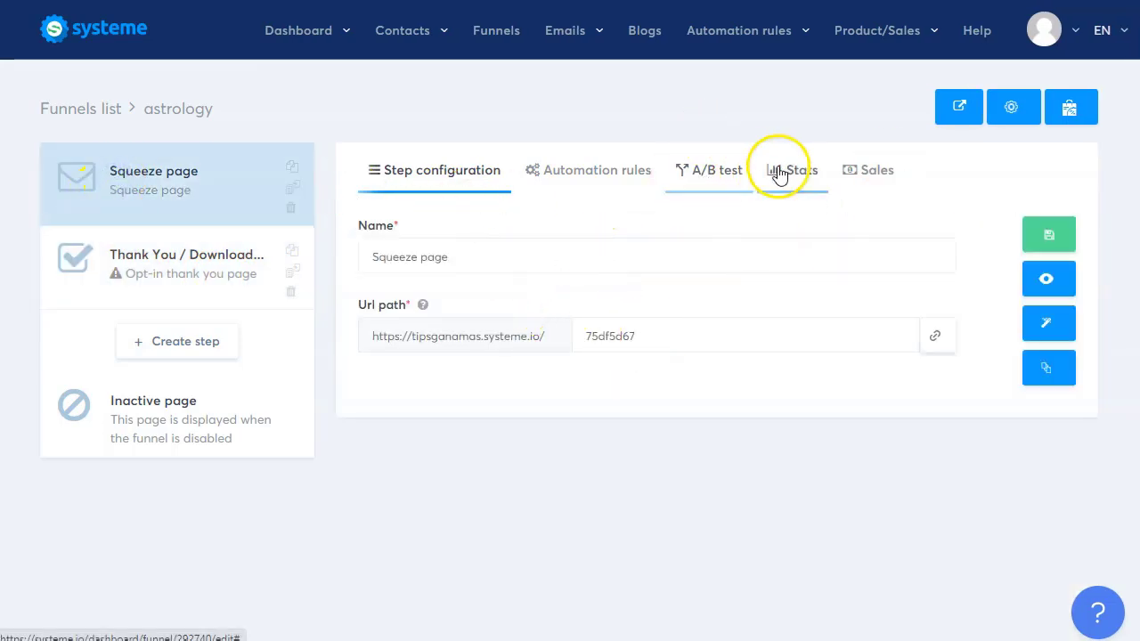
In the Squeeze page's automation rules, add the tag sysint as the action for Funnel step form subscribed and save the rule
{"action": "left_click", "coordinate": [586, 174]}
{"action": "scroll", "coordinate": [718, 351], "scroll_direction": "down", "scroll_amount": 2}
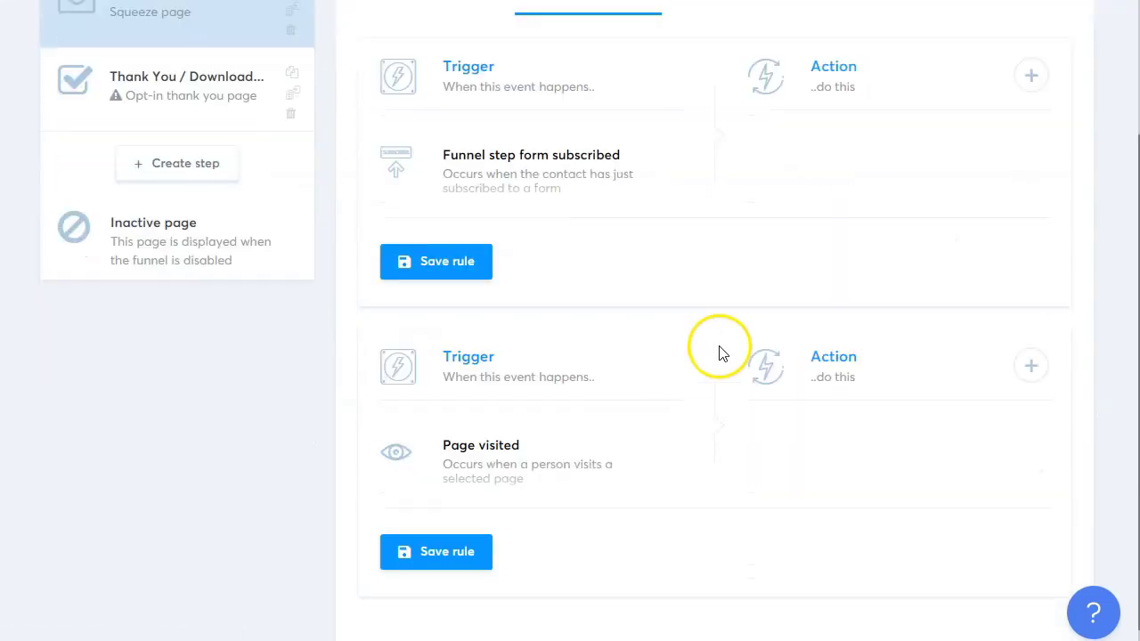
{"action": "scroll", "coordinate": [732, 349], "scroll_direction": "up", "scroll_amount": 1}
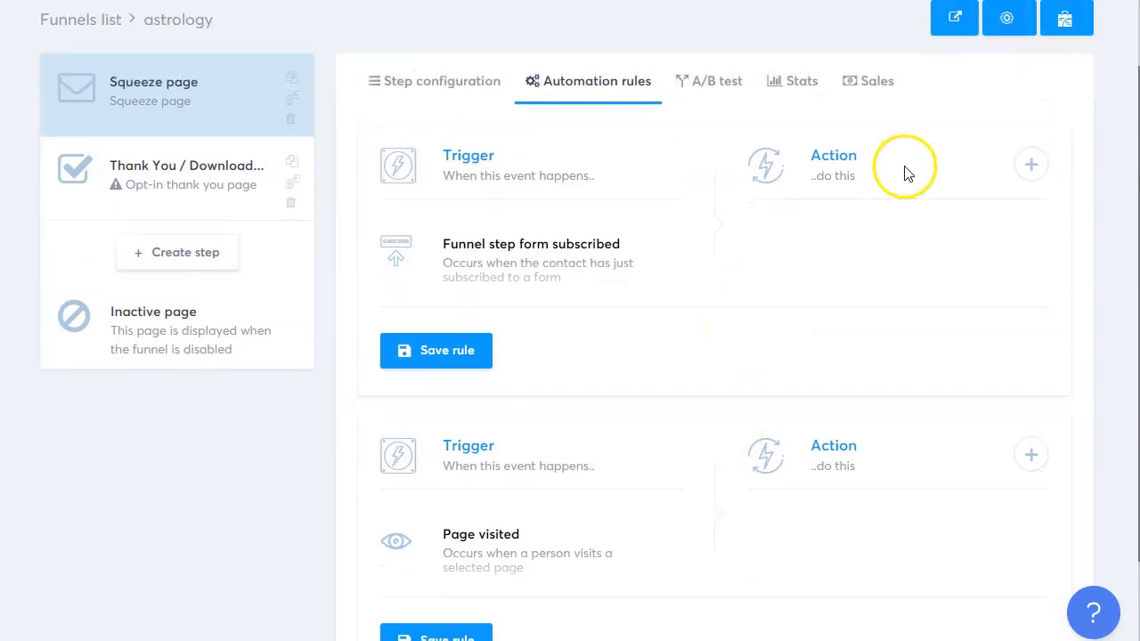
{"action": "left_click", "coordinate": [1030, 166]}
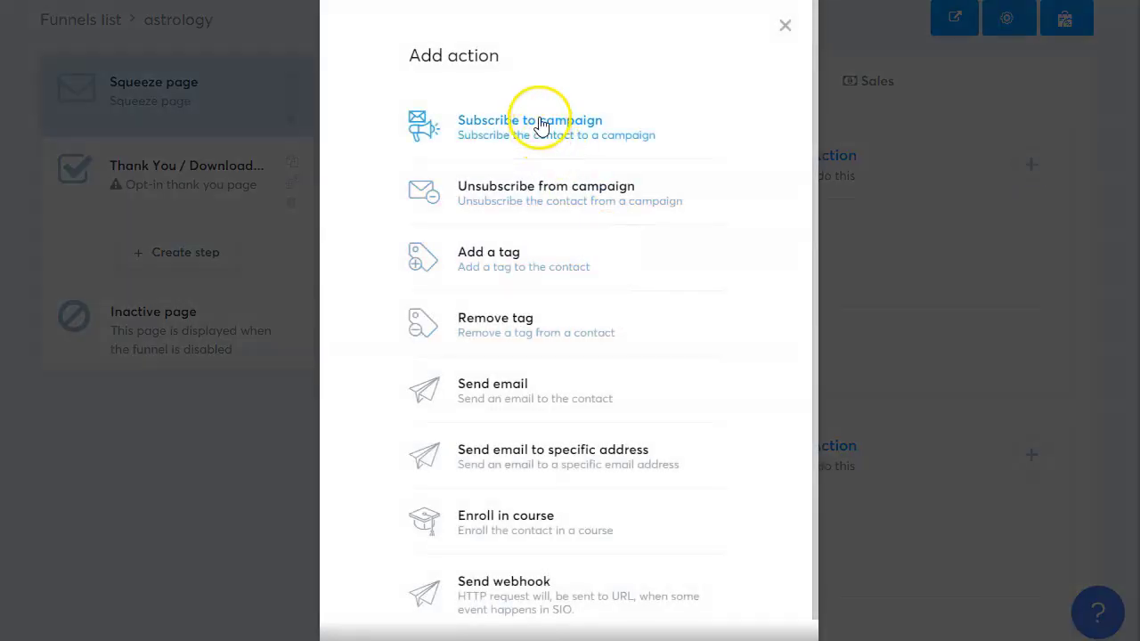
{"action": "left_click", "coordinate": [541, 270]}
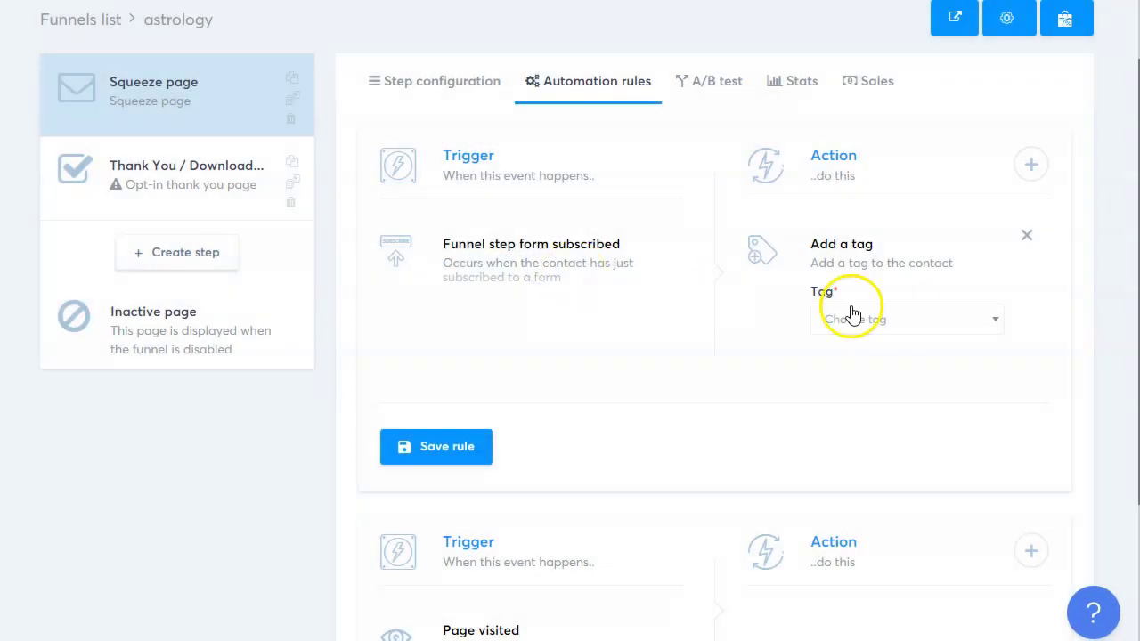
{"action": "left_click", "coordinate": [894, 317]}
{"action": "scroll", "coordinate": [899, 501], "scroll_direction": "down", "scroll_amount": 2}
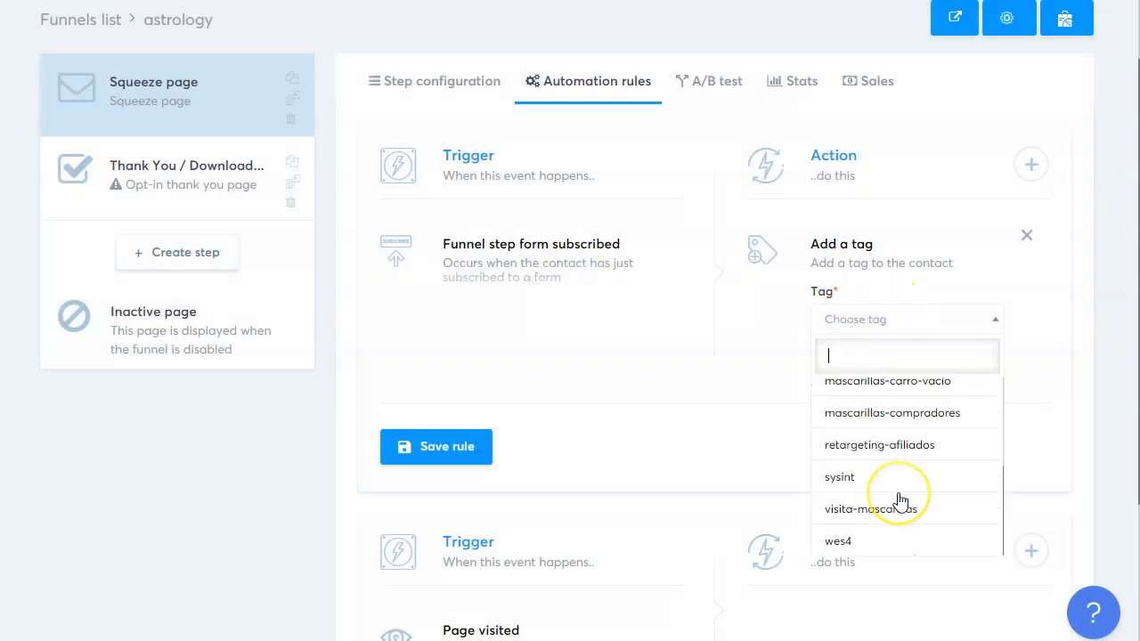
{"action": "left_click", "coordinate": [860, 477]}
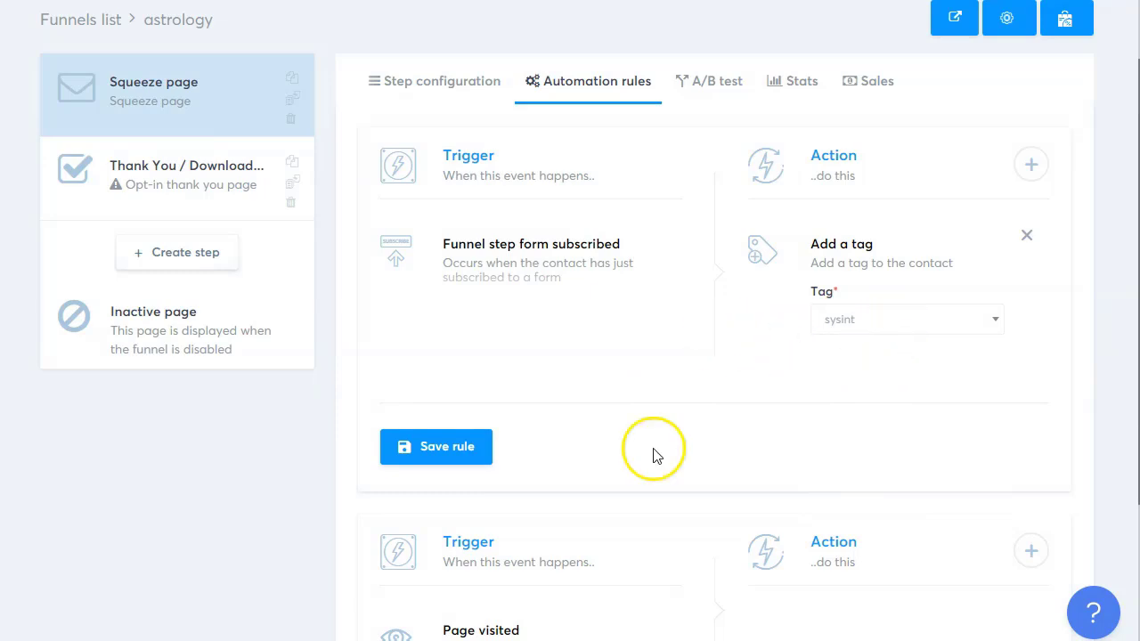
{"action": "left_click", "coordinate": [447, 449]}
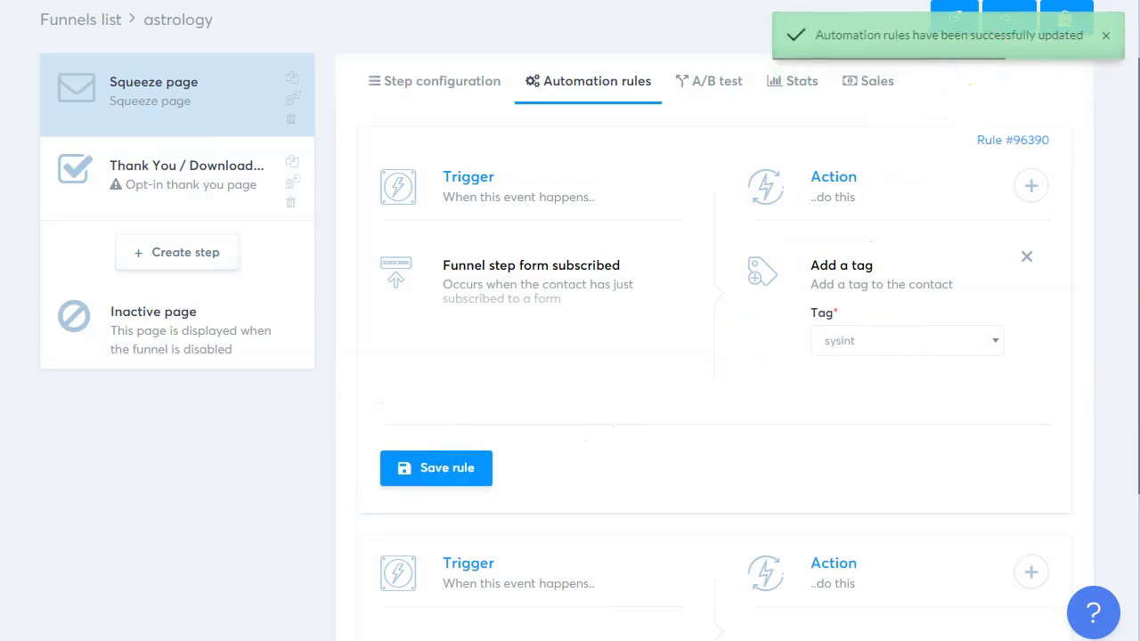
Add a Send email action to the Page visited rule
{"action": "scroll", "coordinate": [644, 321], "scroll_direction": "down", "scroll_amount": 2}
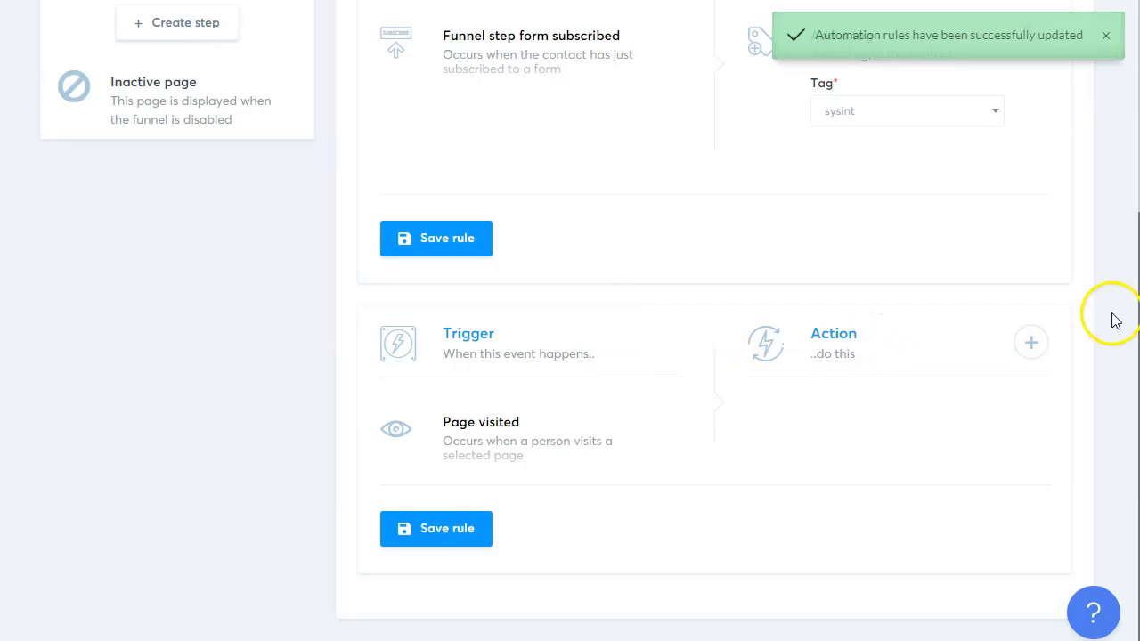
{"action": "left_click", "coordinate": [1031, 346]}
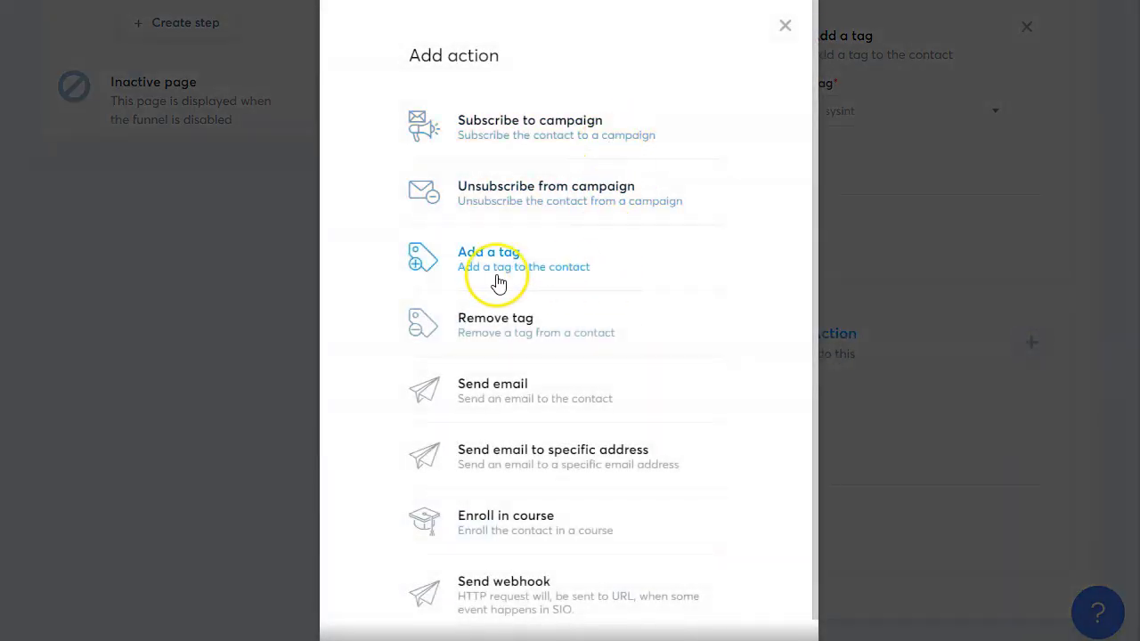
{"action": "left_click", "coordinate": [510, 392]}
{"action": "scroll", "coordinate": [810, 460], "scroll_direction": "down", "scroll_amount": 1}
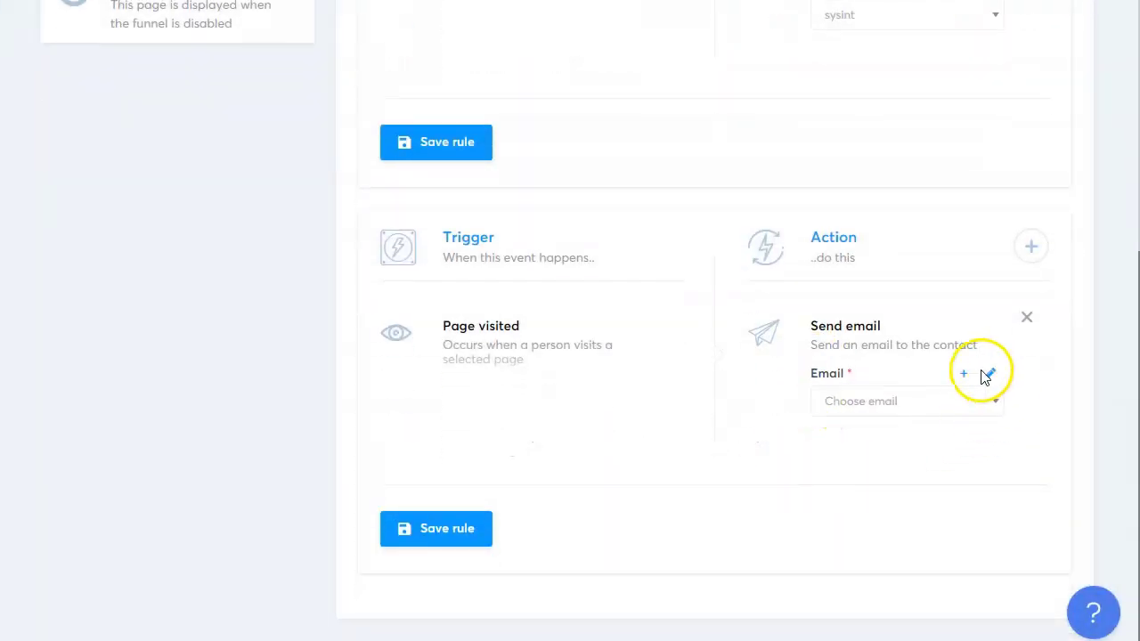
Write an email with subject "your sing for today" and body "If you are a very brave psicis, you have to see this: If you're not a piscis, wherever..."
{"action": "left_click", "coordinate": [991, 375]}
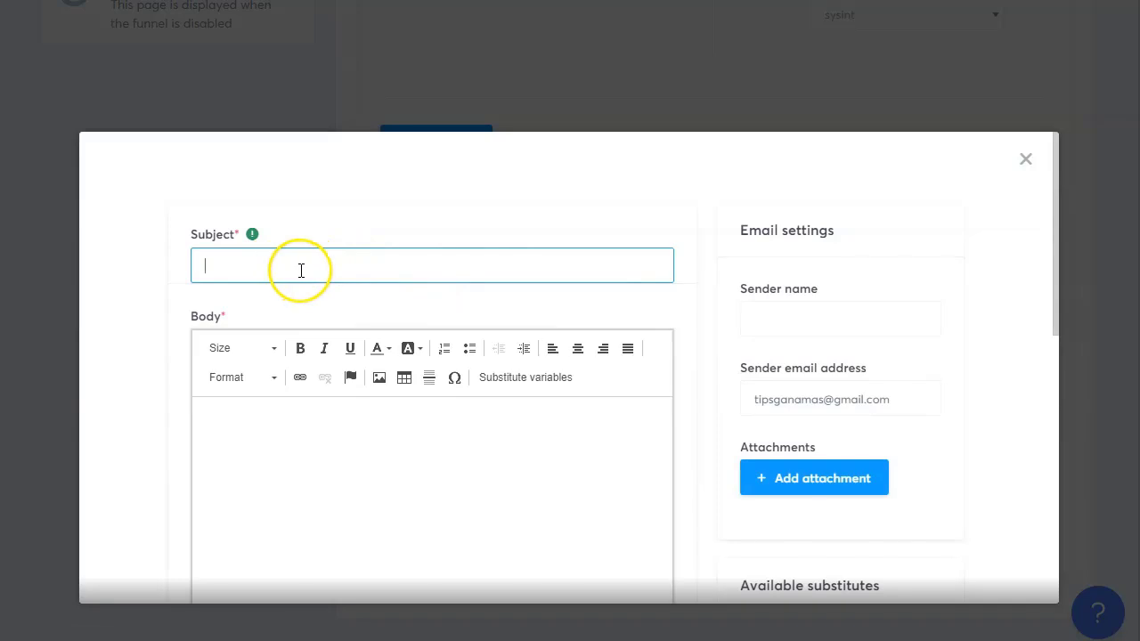
{"action": "type", "text": "your sing for today"}
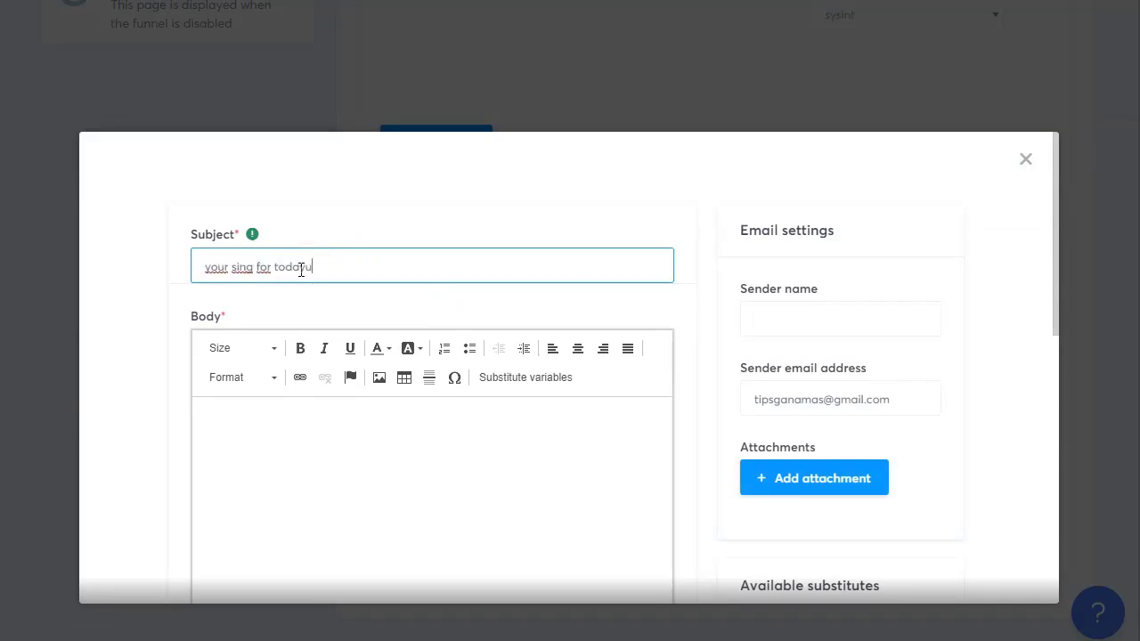
{"action": "left_click", "coordinate": [348, 466]}
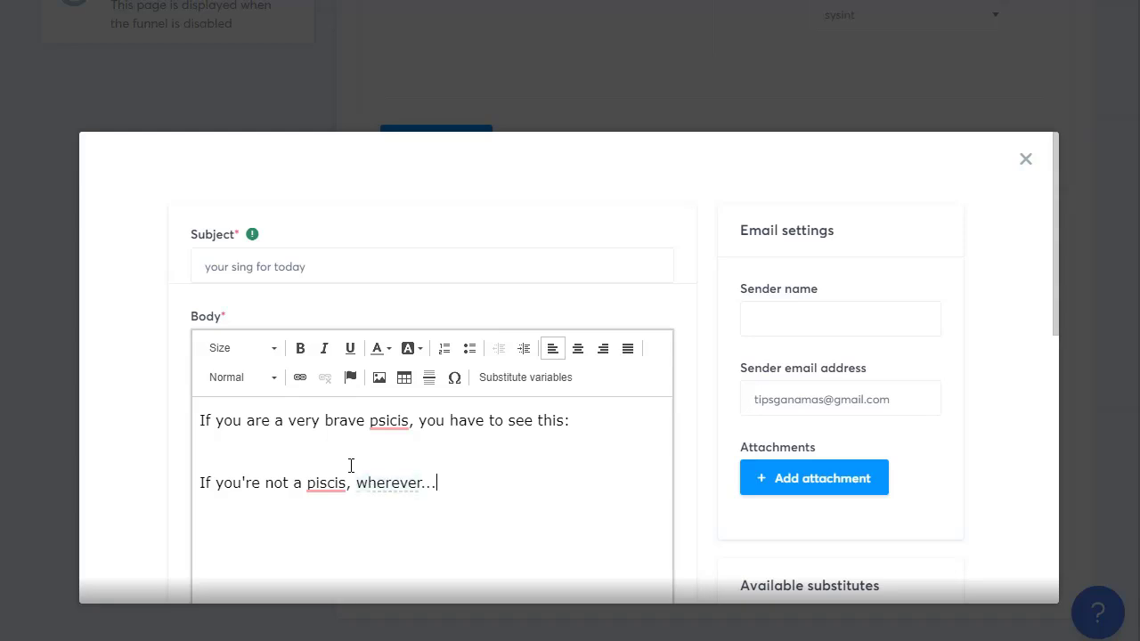
Look over the available substitutes, try to save the email, check the sender fields, and close the email editor
{"action": "scroll", "coordinate": [529, 419], "scroll_direction": "down", "scroll_amount": 6}
{"action": "scroll", "coordinate": [530, 423], "scroll_direction": "up", "scroll_amount": 2}
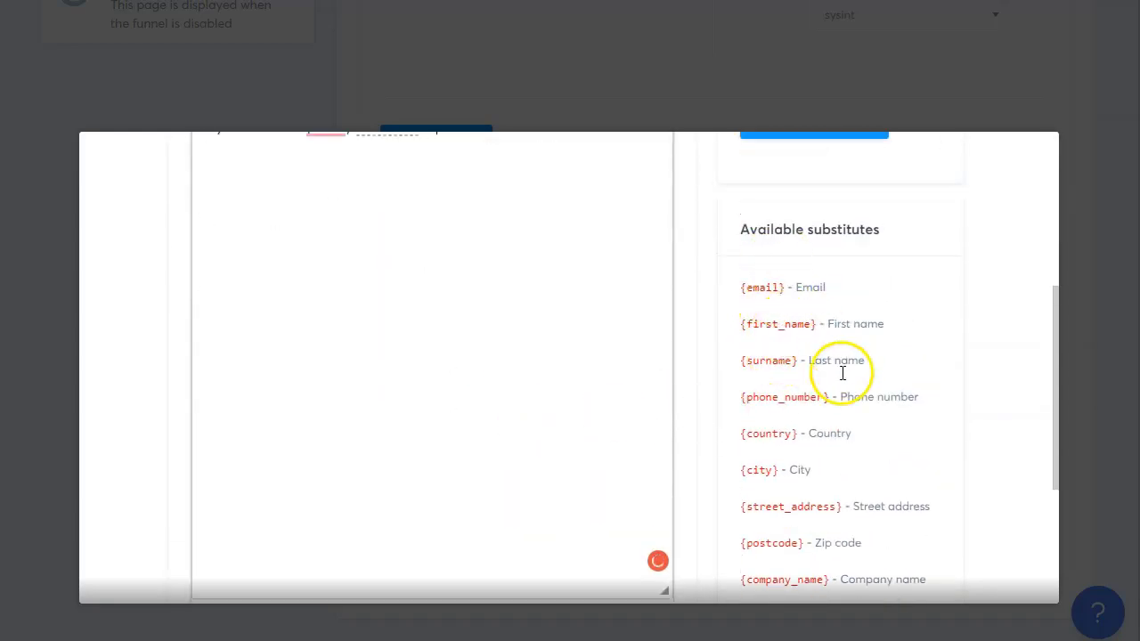
{"action": "scroll", "coordinate": [433, 455], "scroll_direction": "down", "scroll_amount": 2}
{"action": "scroll", "coordinate": [819, 472], "scroll_direction": "down", "scroll_amount": 1}
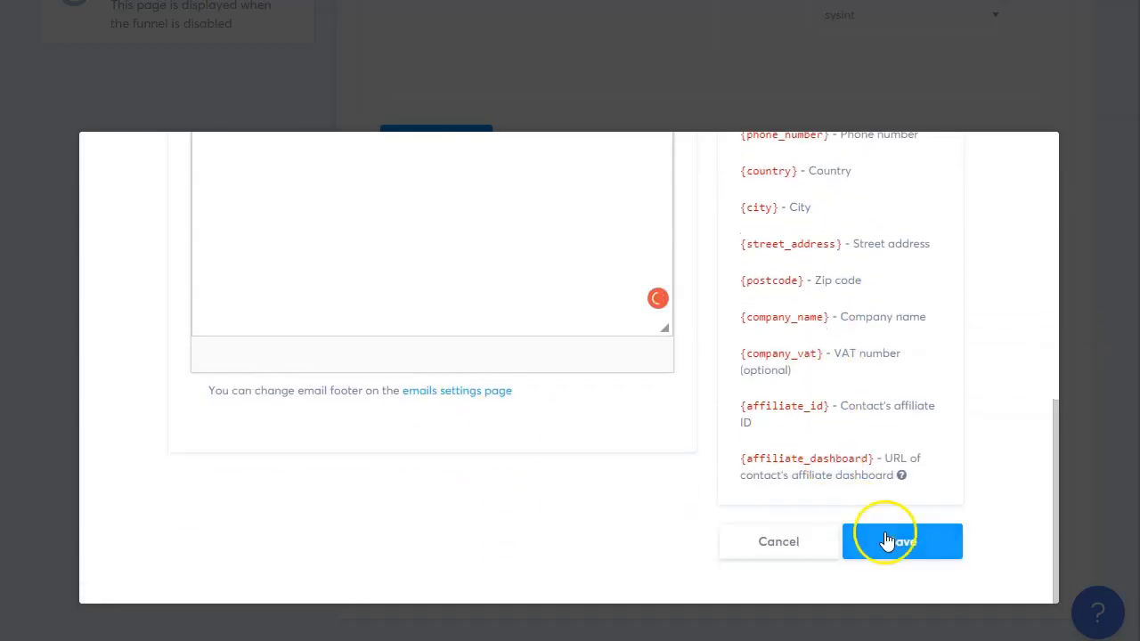
{"action": "left_click", "coordinate": [886, 539]}
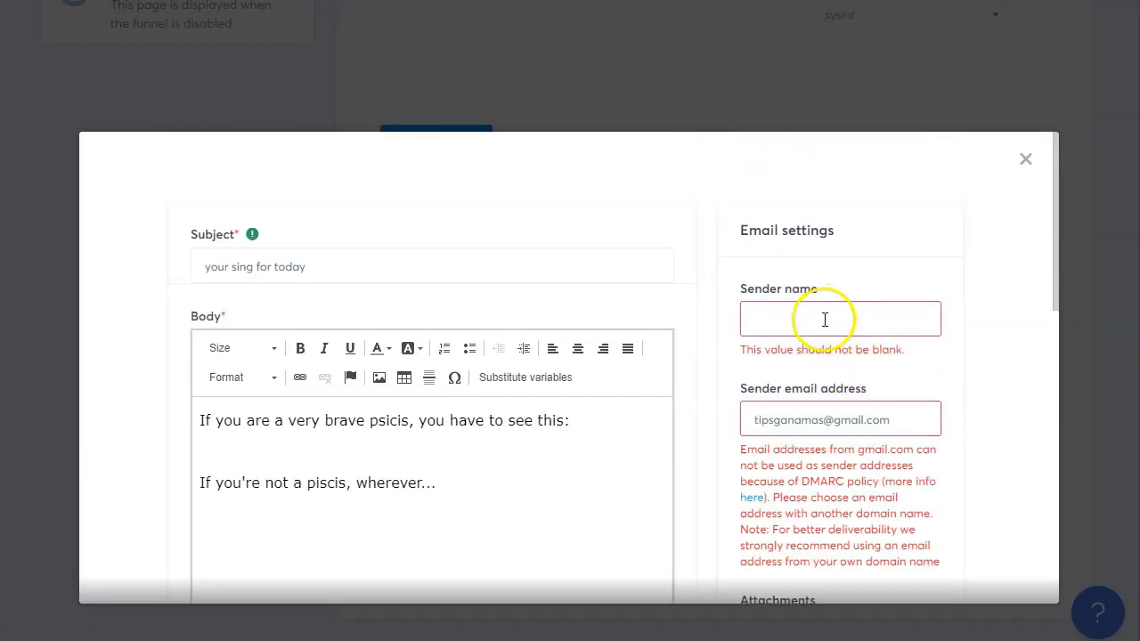
{"action": "left_click", "coordinate": [823, 319]}
{"action": "left_click", "coordinate": [951, 269]}
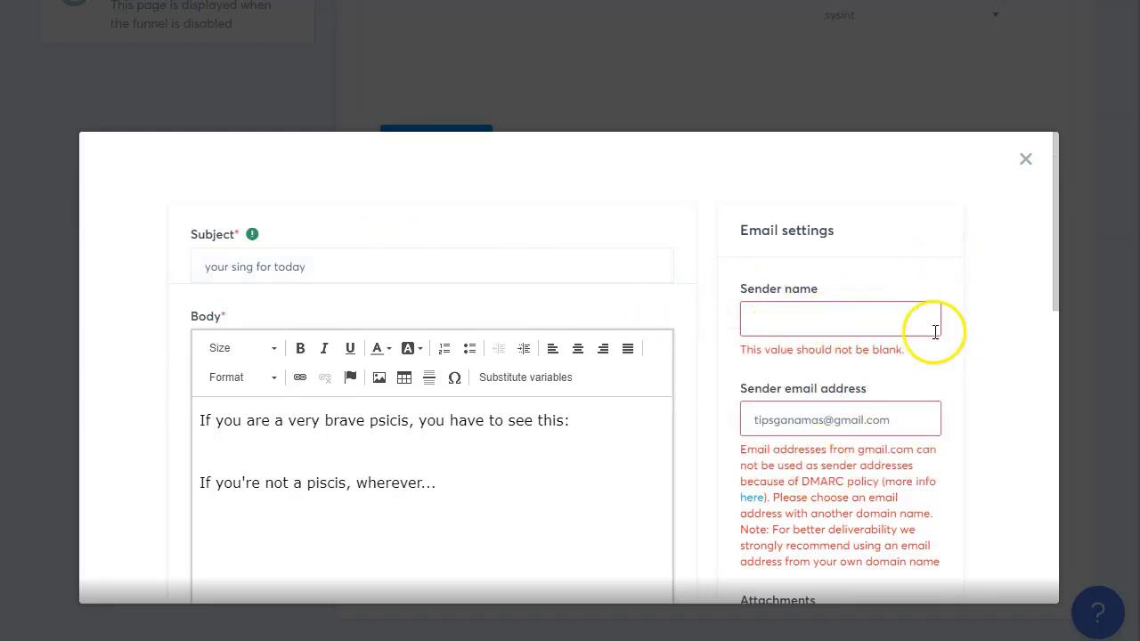
{"action": "left_click", "coordinate": [1024, 159]}
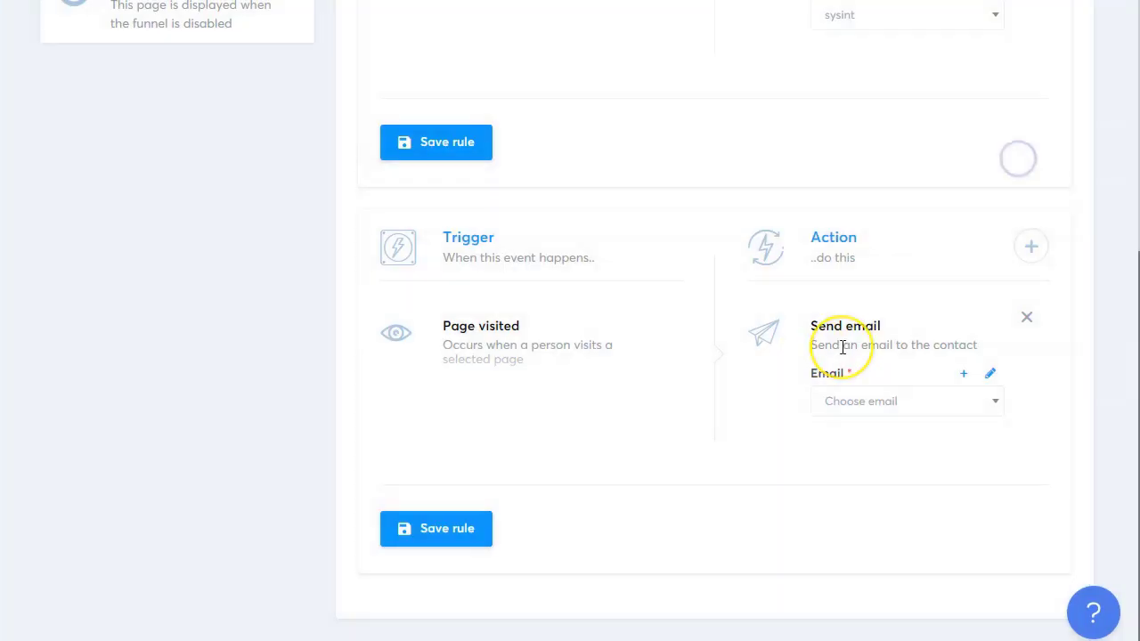
Remove the Send email action and the sysint tag action from the two automation rules, and save both rules
{"action": "left_click", "coordinate": [1027, 316]}
{"action": "scroll", "coordinate": [667, 311], "scroll_direction": "up", "scroll_amount": 5}
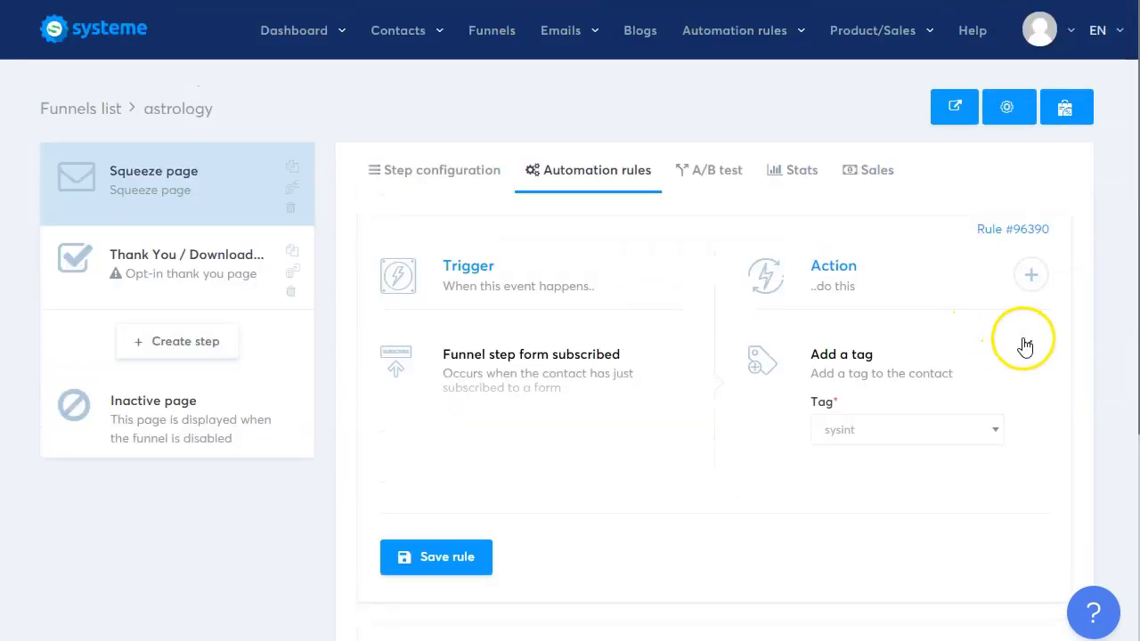
{"action": "left_click", "coordinate": [1024, 338]}
{"action": "scroll", "coordinate": [542, 427], "scroll_direction": "down", "scroll_amount": 2}
{"action": "left_click", "coordinate": [439, 283]}
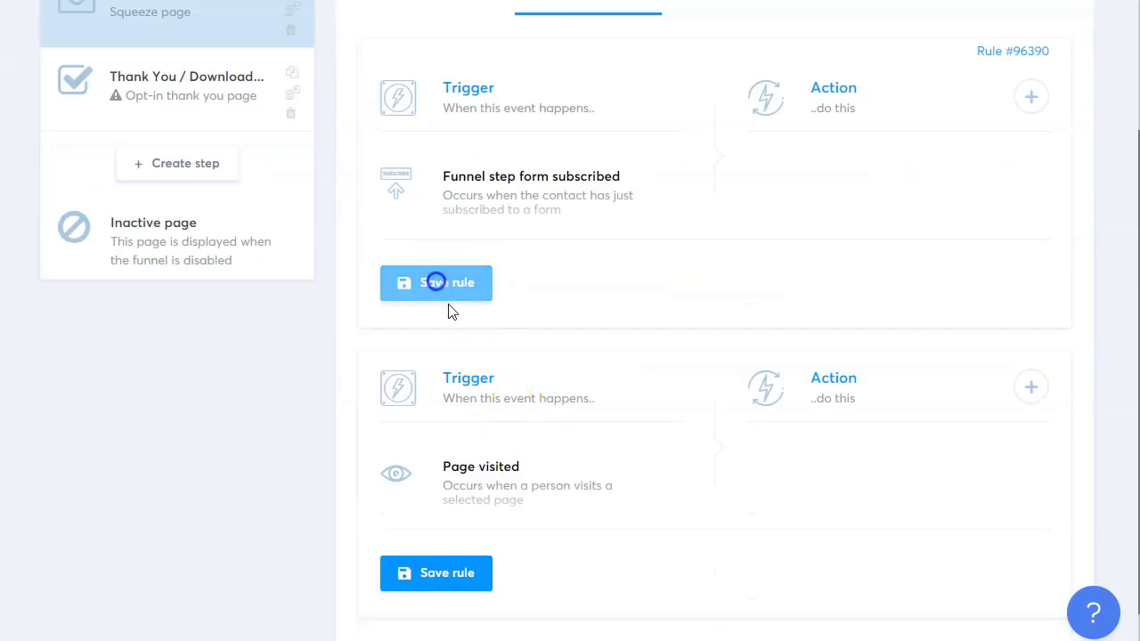
{"action": "left_click", "coordinate": [445, 572]}
{"action": "scroll", "coordinate": [974, 275], "scroll_direction": "up", "scroll_amount": 2}
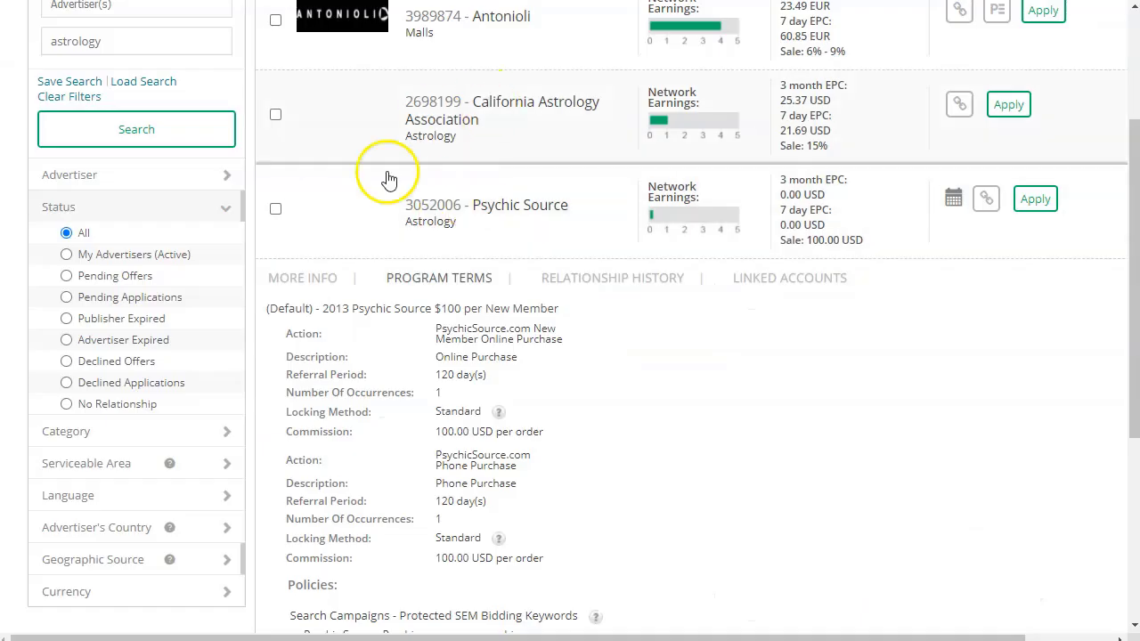
Revisit the Psychic Source site, switch to the Kasamba Affiliate Program page, and read its headline referral offer
{"action": "scroll", "coordinate": [564, 219], "scroll_direction": "up", "scroll_amount": 2}
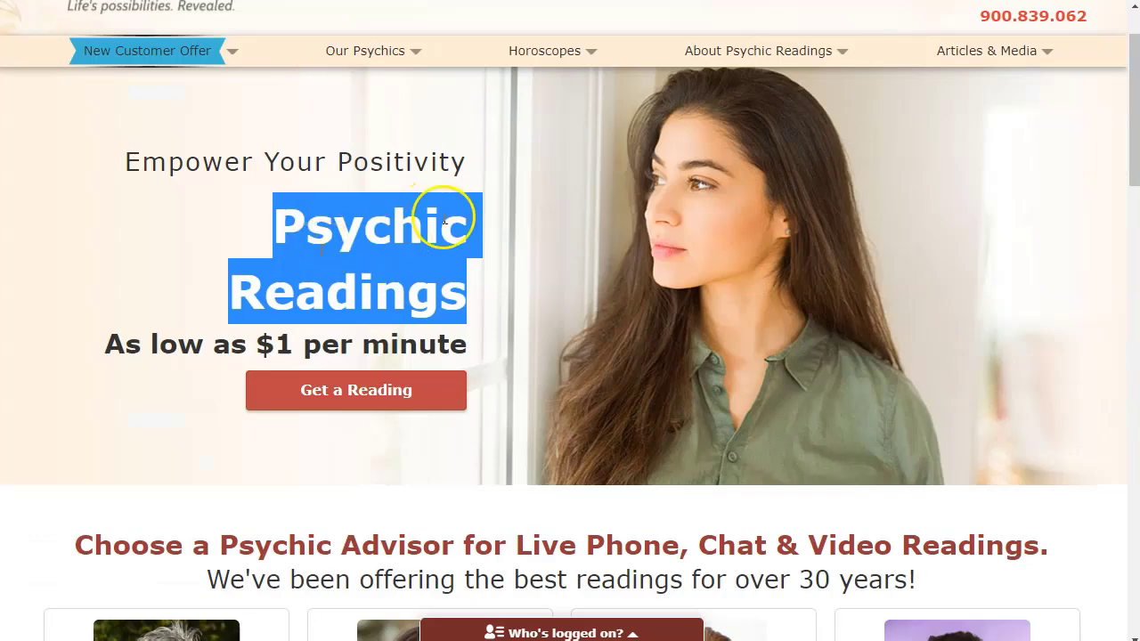
{"action": "left_click", "coordinate": [442, 220]}
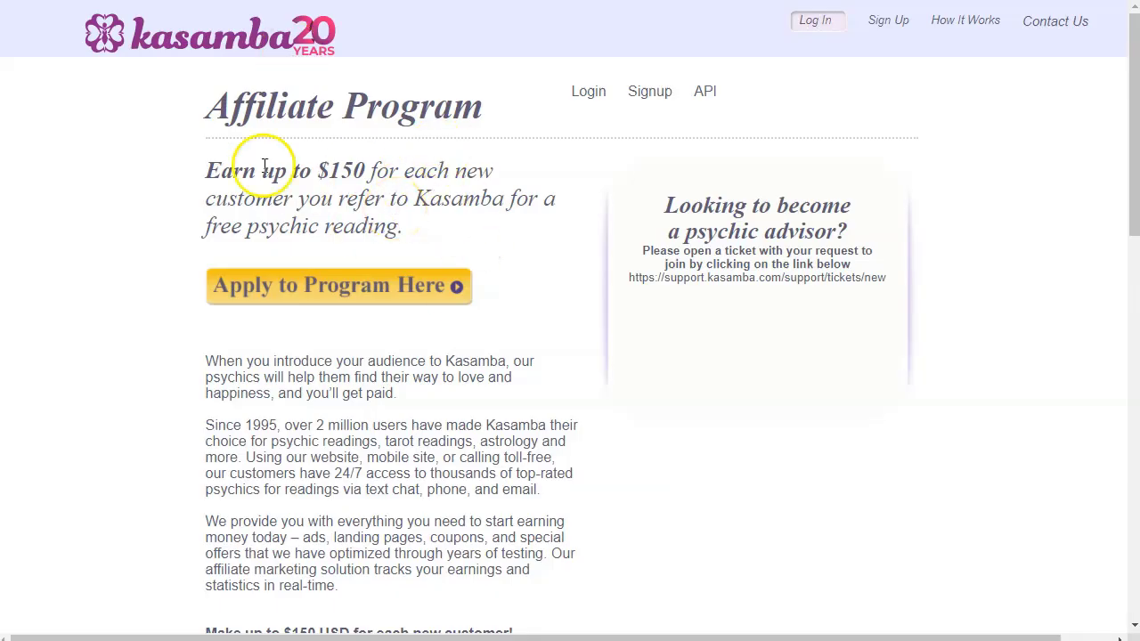
{"action": "left_click_drag", "start_coordinate": [219, 170], "coordinate": [466, 196]}
{"action": "left_click", "coordinate": [347, 222]}
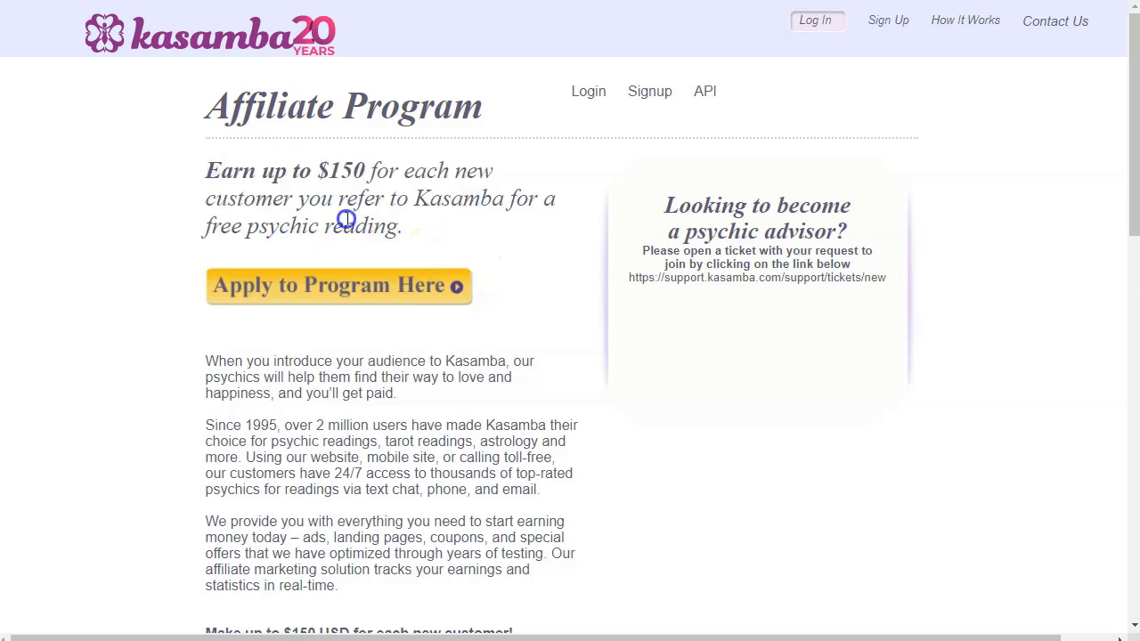
Examine Kasamba's commission rates by number of new customers per month and its How it works section
{"action": "scroll", "coordinate": [302, 443], "scroll_direction": "down", "scroll_amount": 3}
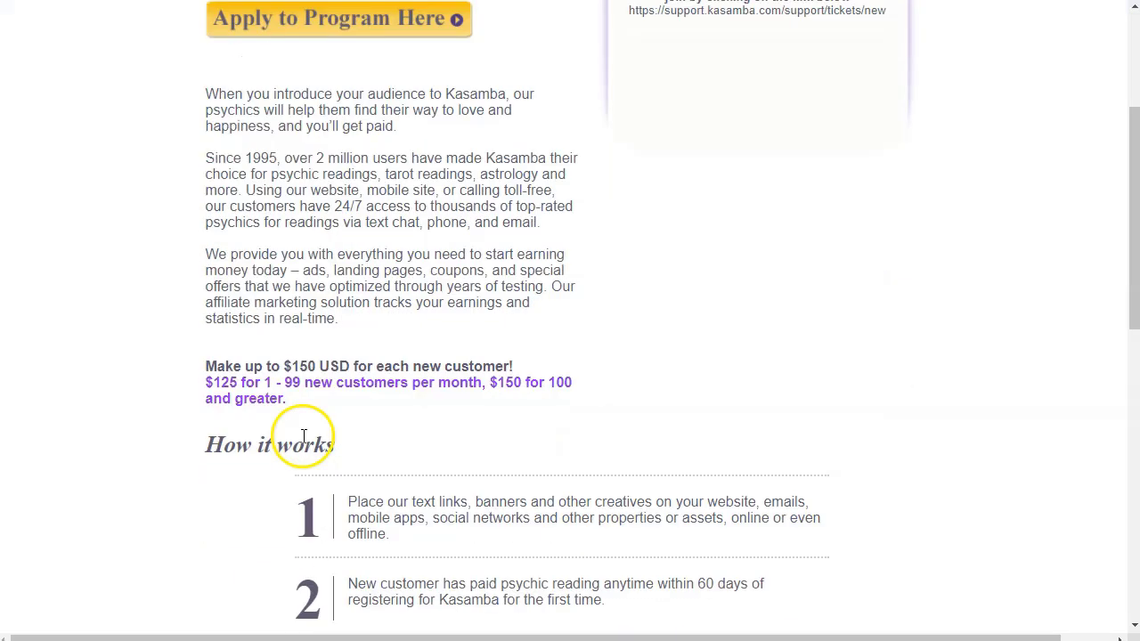
{"action": "scroll", "coordinate": [338, 382], "scroll_direction": "down", "scroll_amount": 1}
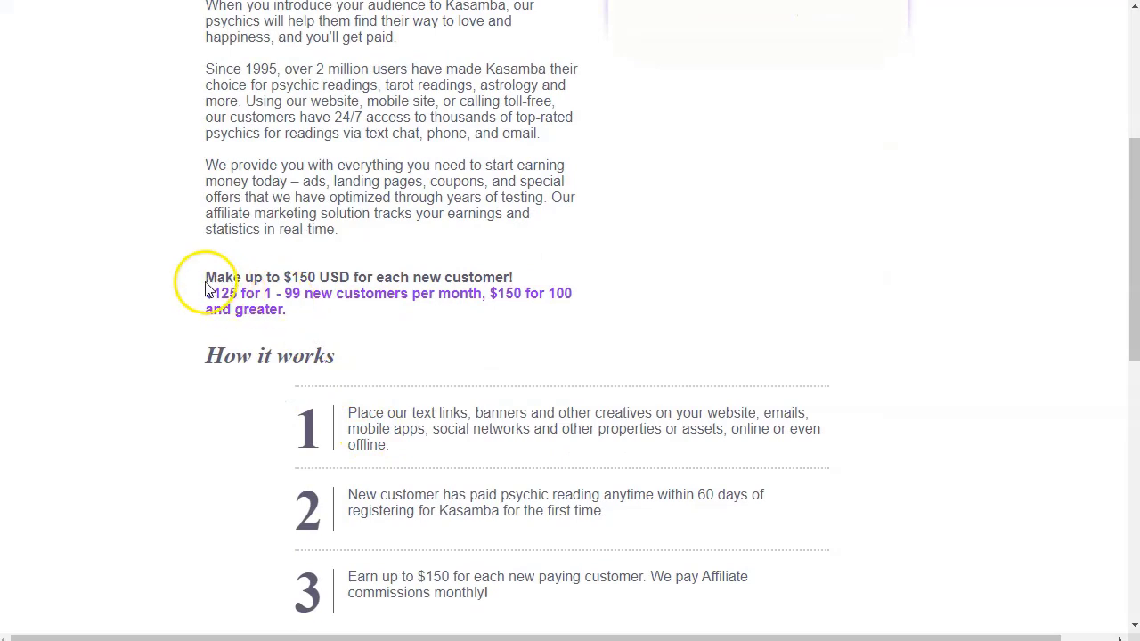
{"action": "left_click_drag", "start_coordinate": [205, 278], "coordinate": [509, 288]}
{"action": "left_click", "coordinate": [508, 327]}
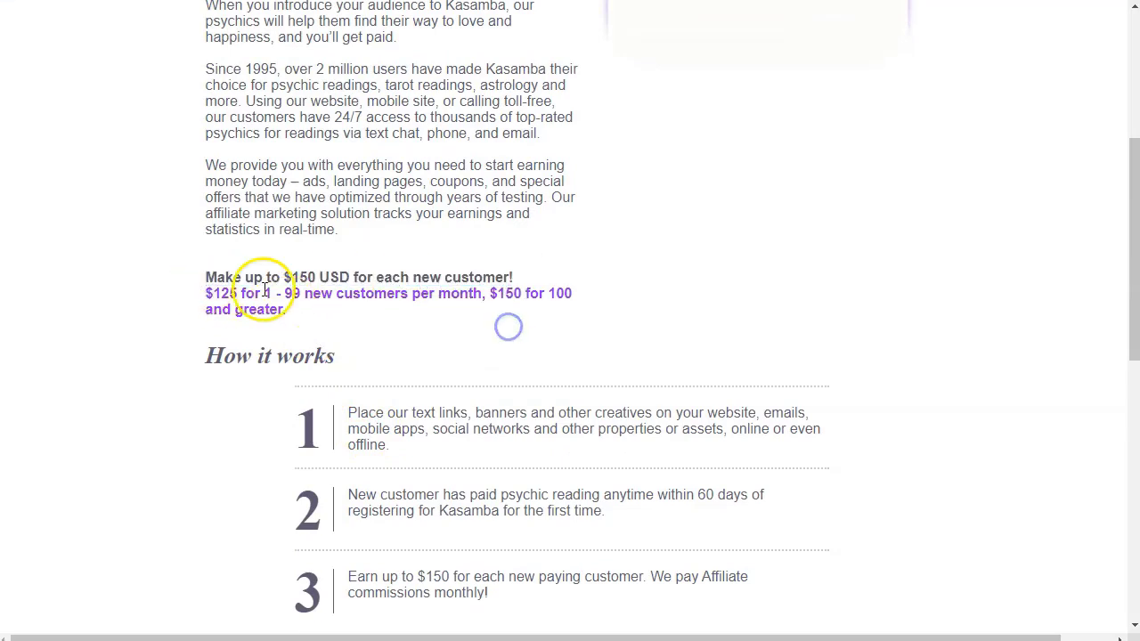
{"action": "left_click_drag", "start_coordinate": [207, 294], "coordinate": [330, 294]}
{"action": "left_click", "coordinate": [363, 294]}
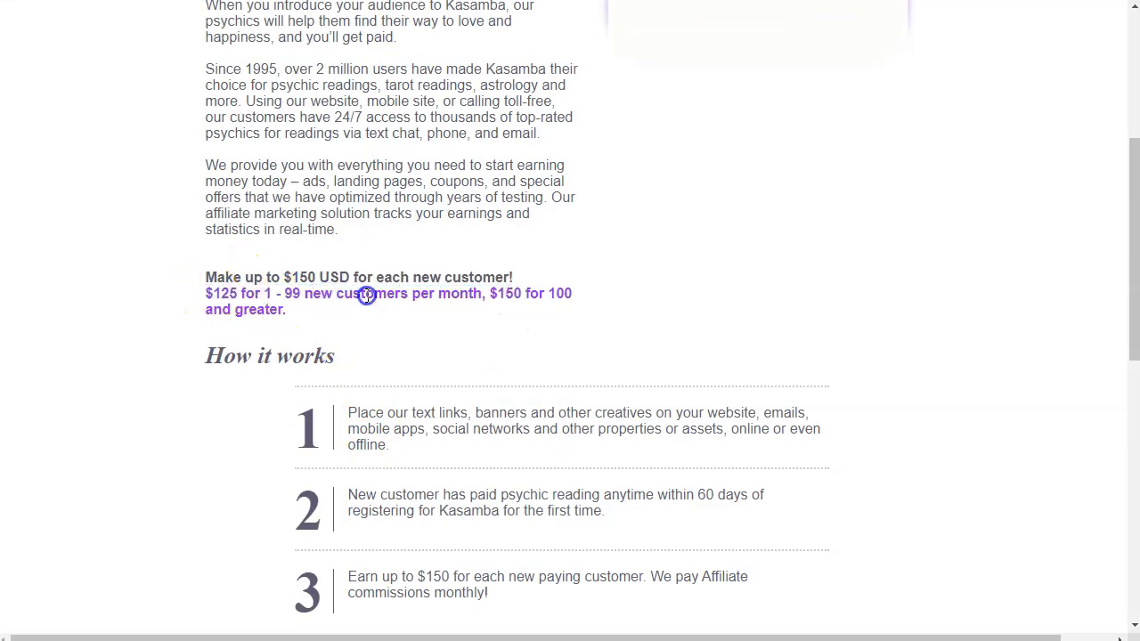
{"action": "left_click_drag", "start_coordinate": [488, 295], "coordinate": [491, 316]}
{"action": "left_click", "coordinate": [490, 315]}
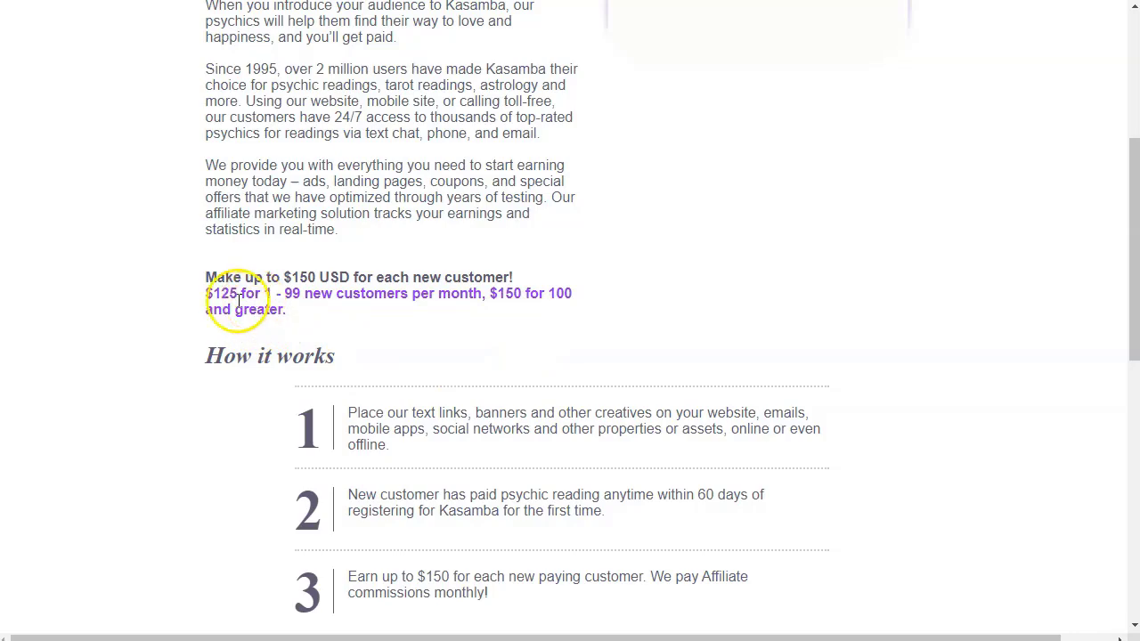
{"action": "left_click_drag", "start_coordinate": [198, 288], "coordinate": [242, 290]}
{"action": "left_click", "coordinate": [349, 319]}
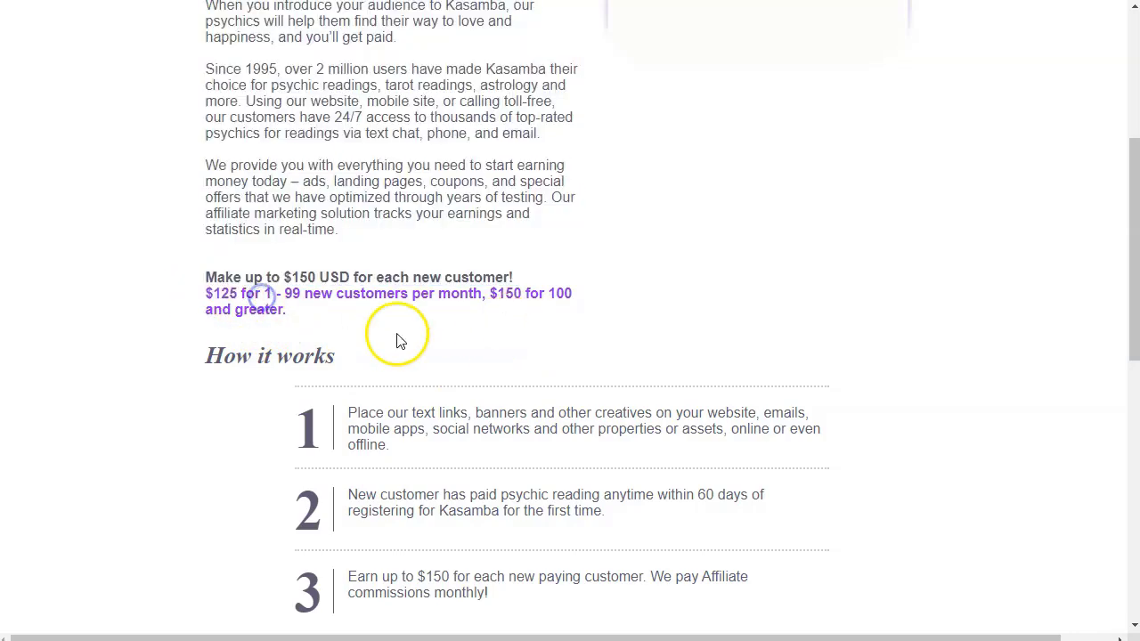
{"action": "scroll", "coordinate": [498, 327], "scroll_direction": "up", "scroll_amount": 4}
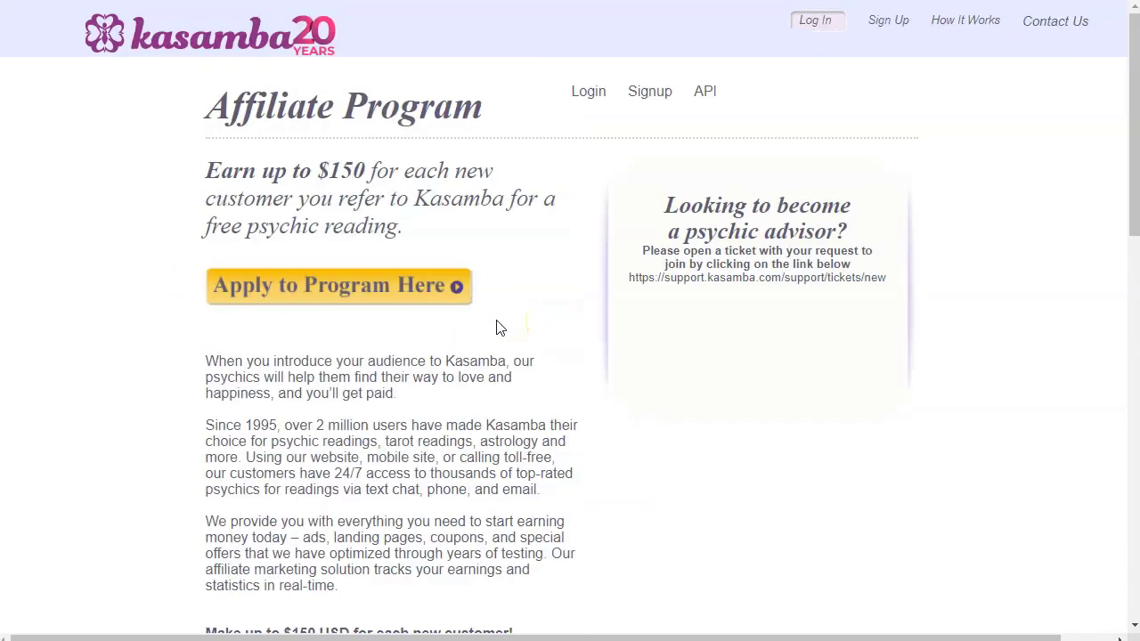